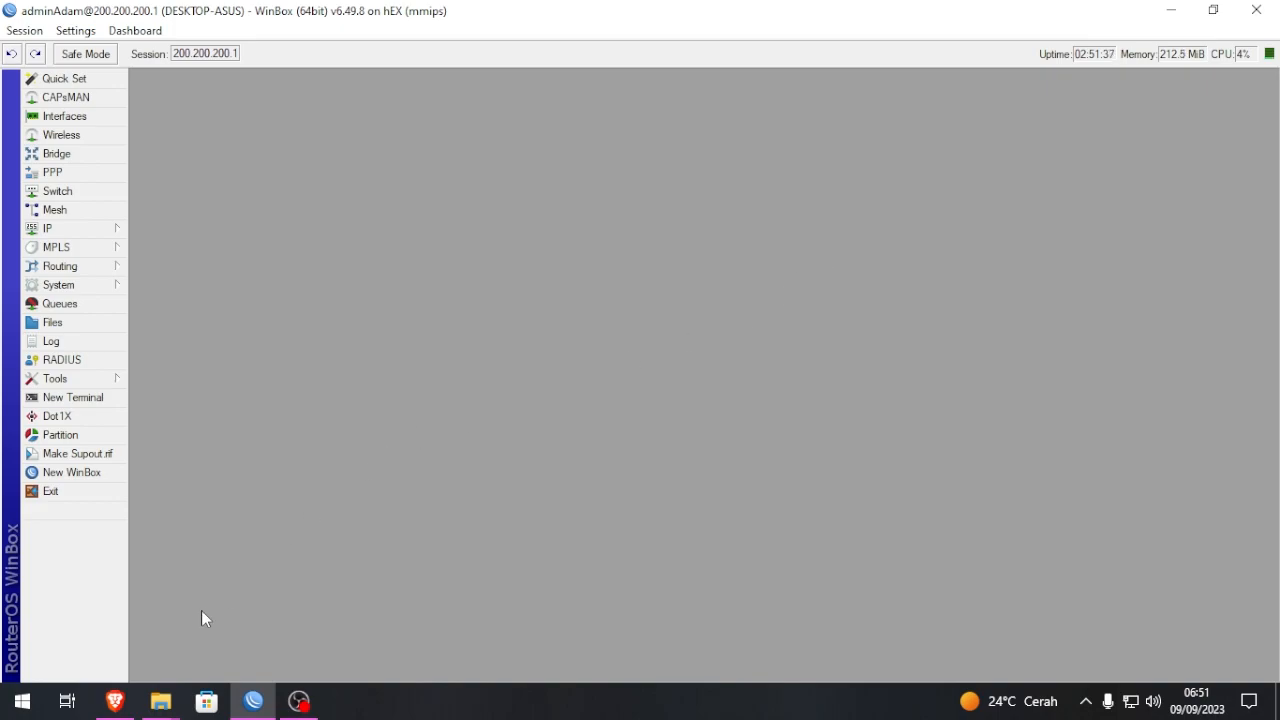
- Switch to Brave and examine the Family Filter description on the CleanBrowsing filters page
left_click(118, 703)
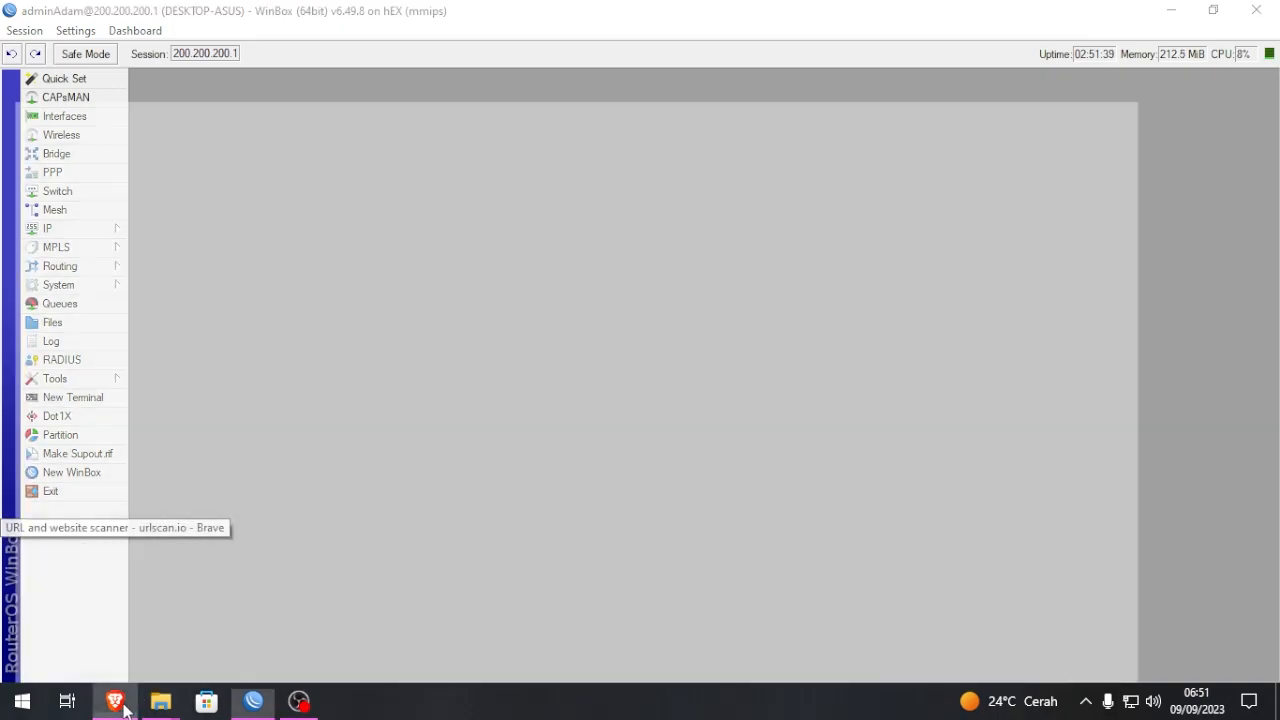
left_click(198, 10)
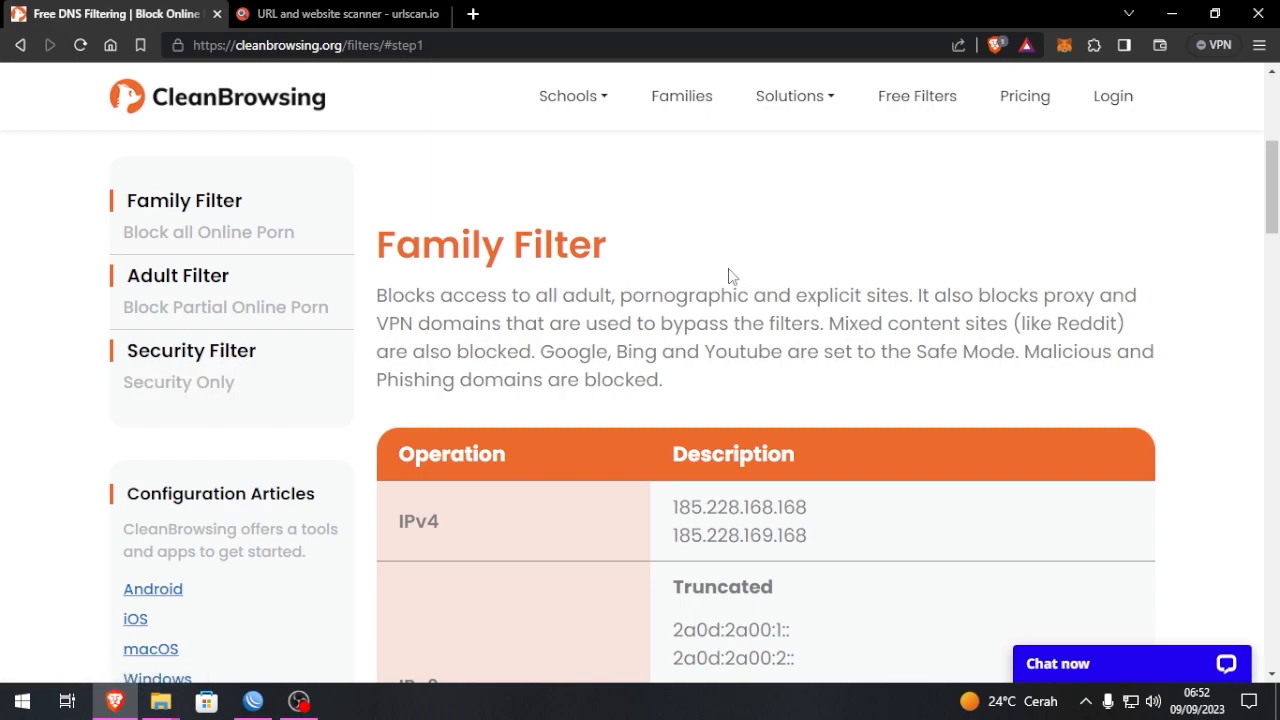
left_click_drag(380, 252, 596, 246)
left_click_drag(378, 246, 612, 250)
scroll(620, 166, "down", 1)
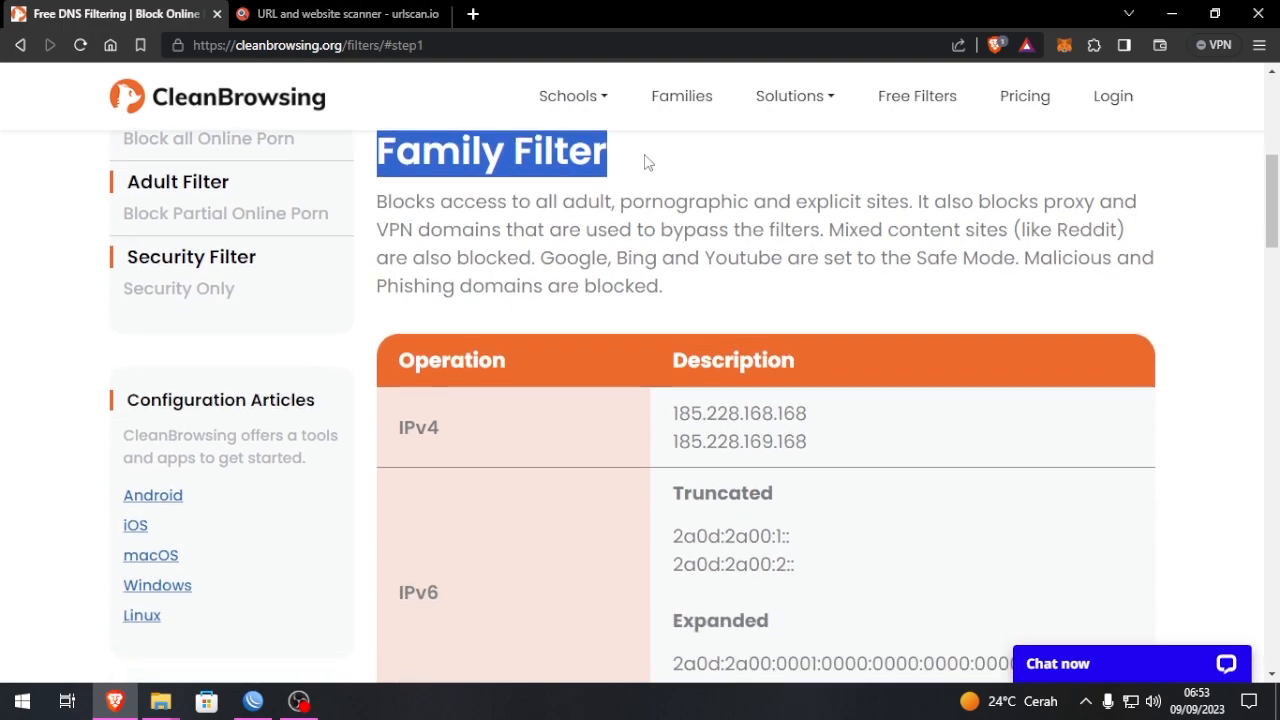
scroll(645, 168, "up", 1)
left_click(692, 230)
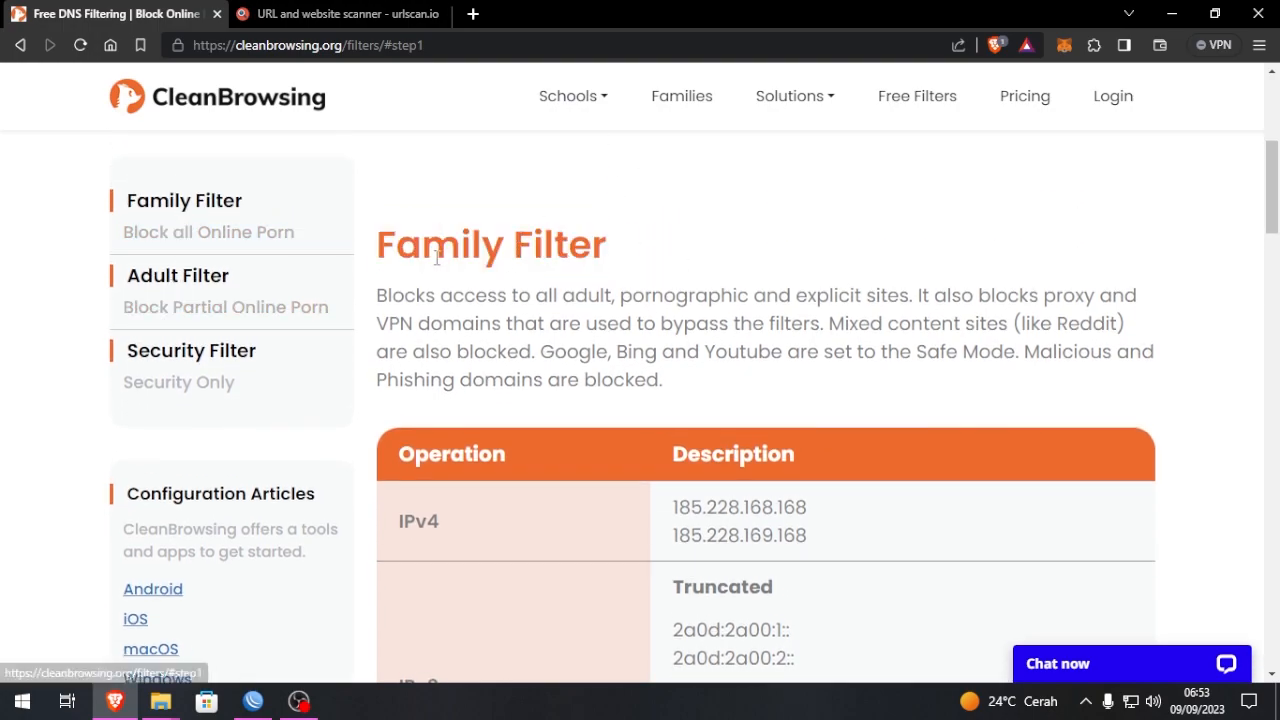
left_click_drag(390, 246, 620, 250)
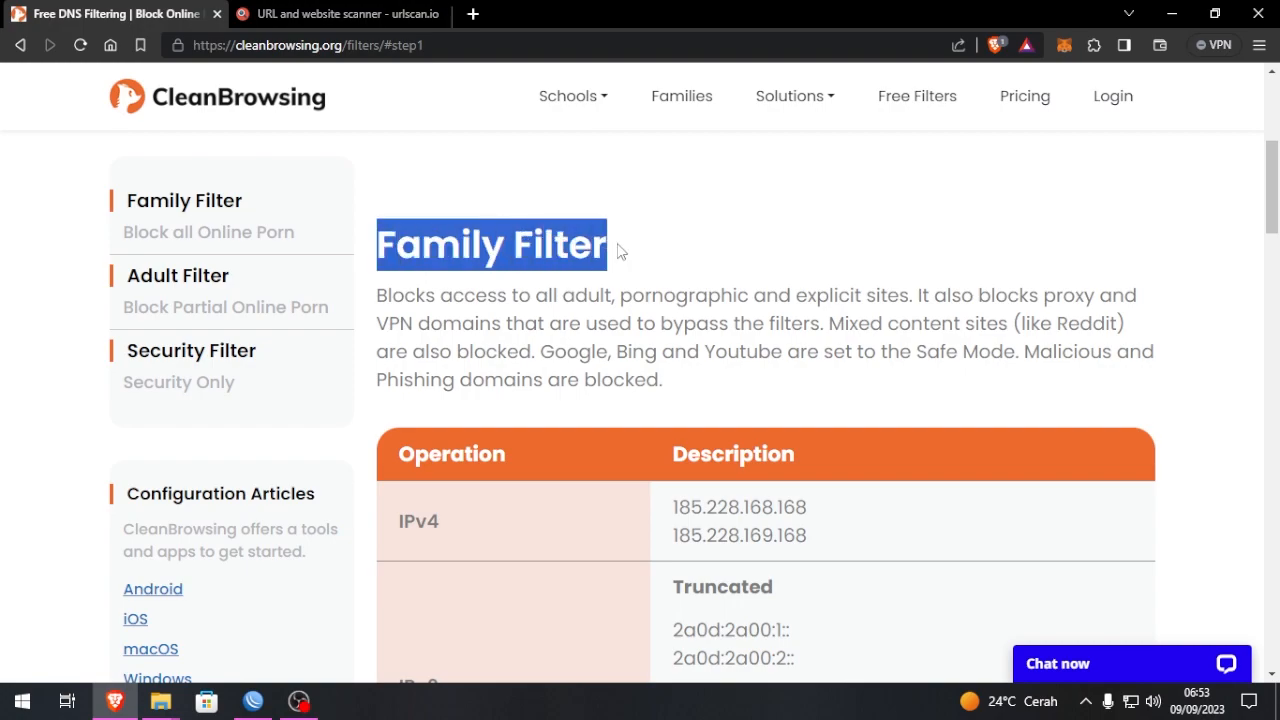
left_click(702, 250)
left_click_drag(381, 253, 618, 258)
left_click(548, 254)
left_click_drag(378, 255, 691, 237)
left_click(711, 242)
scroll(777, 229, "down", 1)
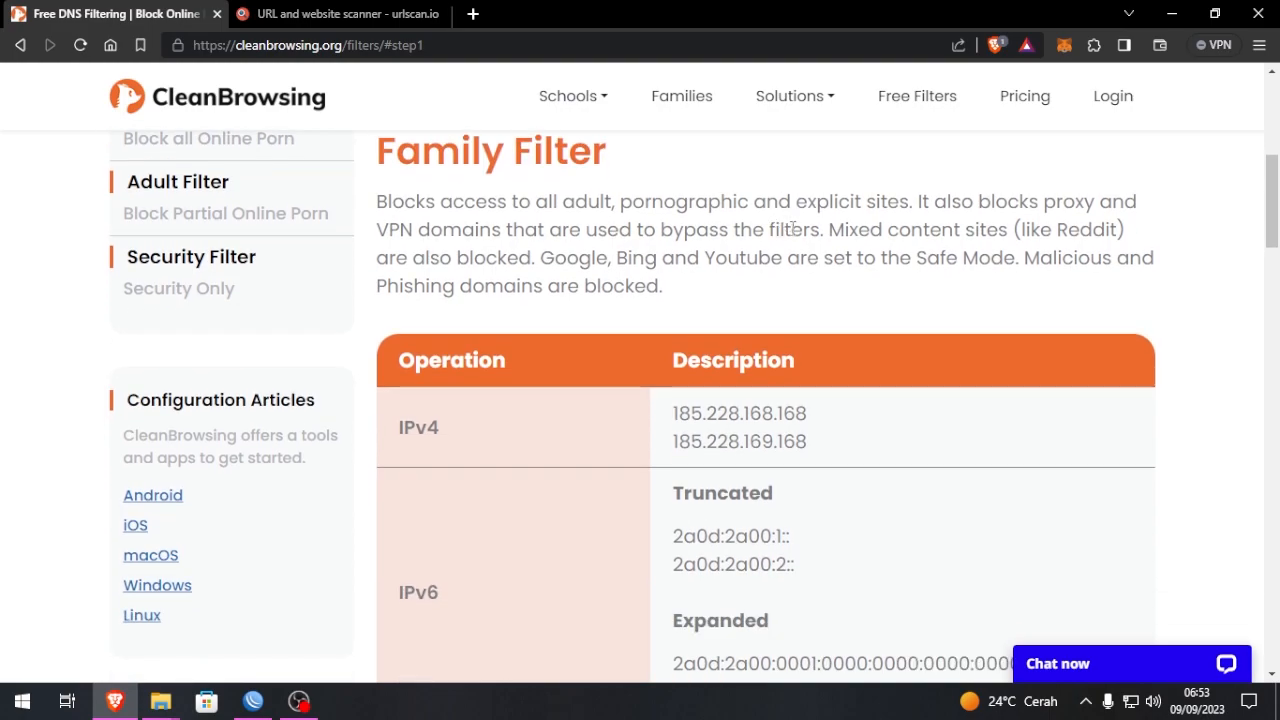
- Examine the two IPv4 DNS addresses listed for CleanBrowsing's Family Filter
left_click_drag(676, 413, 806, 408)
left_click_drag(673, 441, 806, 443)
left_click(812, 450)
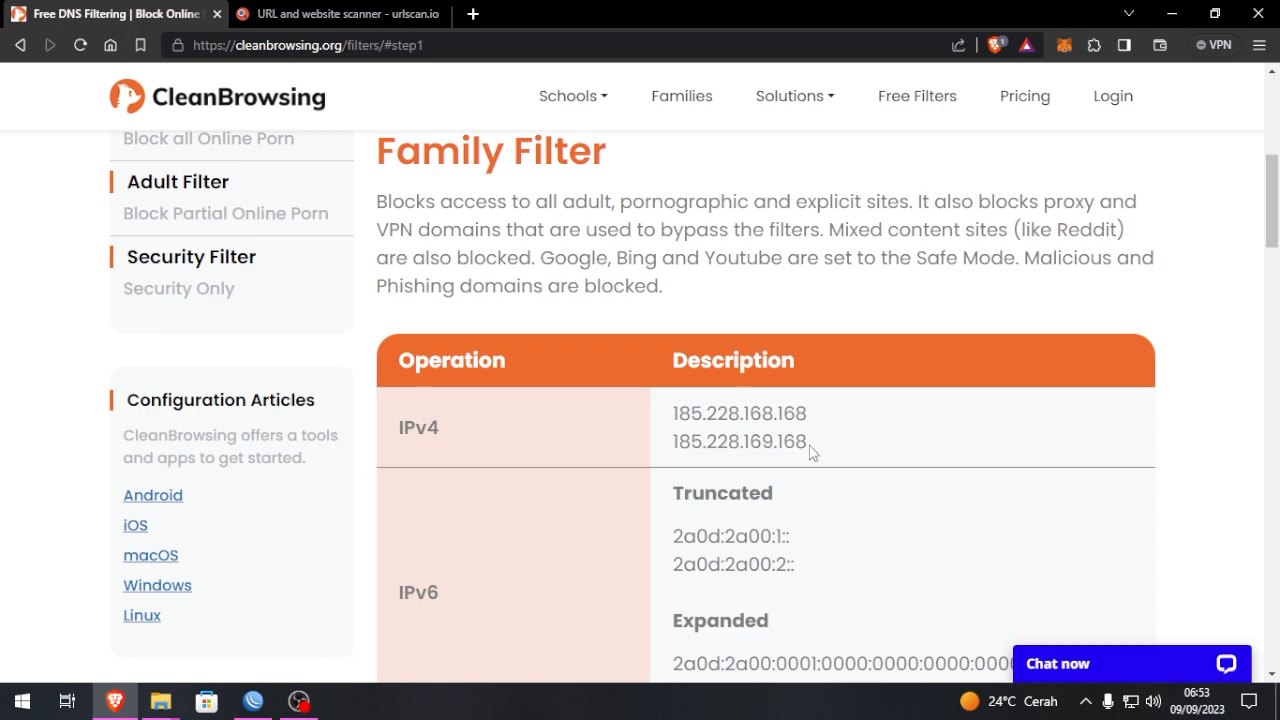
left_click_drag(676, 415, 840, 424)
left_click(844, 428)
left_click_drag(668, 415, 812, 440)
left_click(781, 418)
- Switch to WinBox, review the two server addresses in the router's DNS settings, and open the DNS cache
left_click(253, 701)
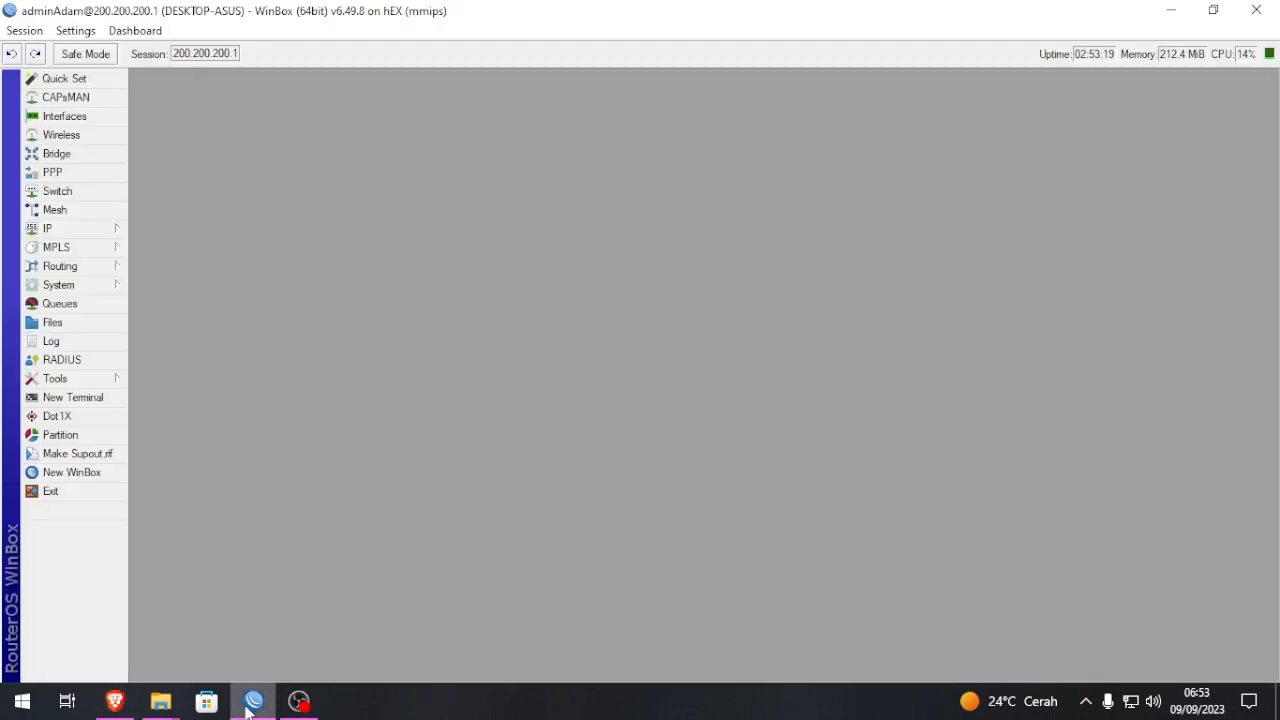
left_click(90, 230)
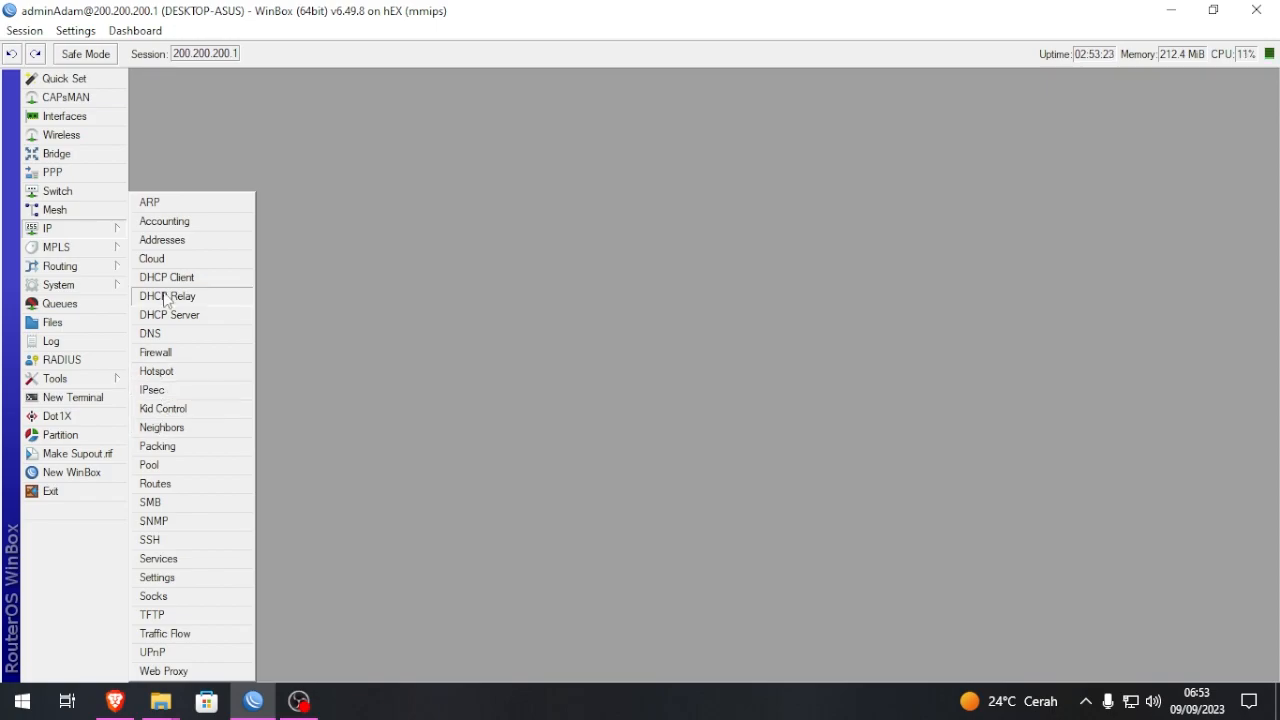
left_click(160, 334)
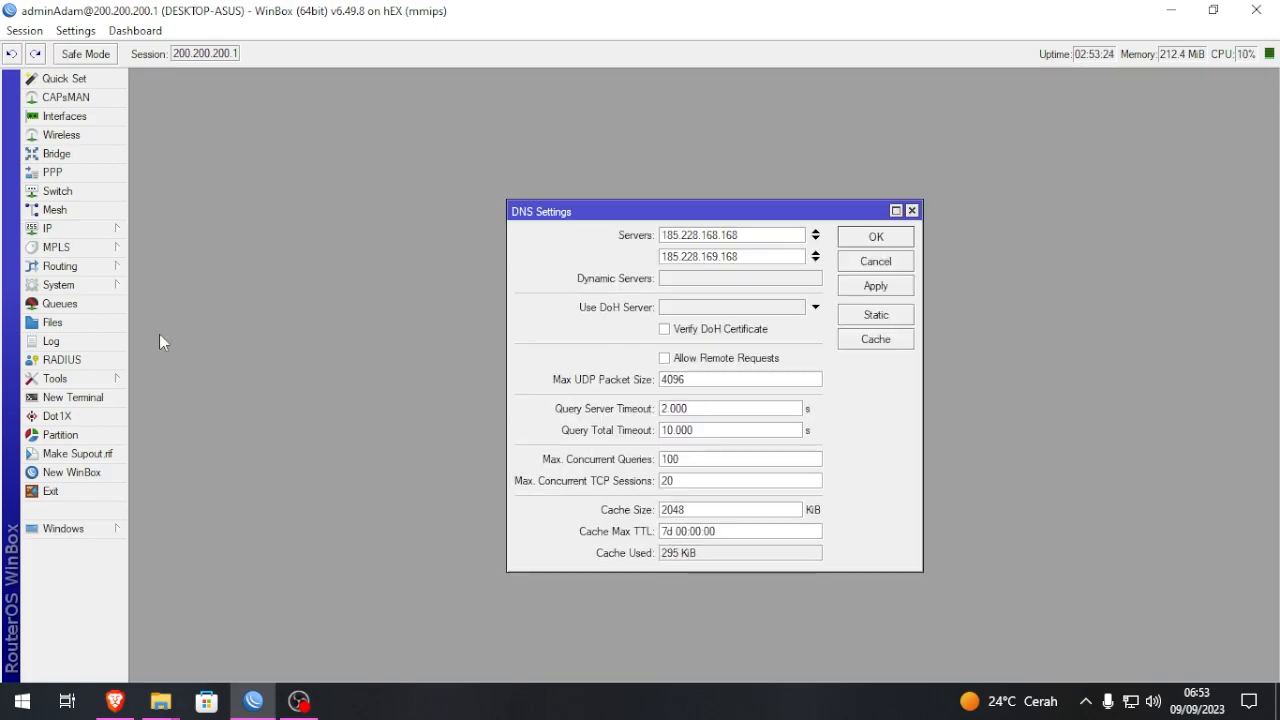
double_click(729, 234)
left_click_drag(763, 260, 638, 260)
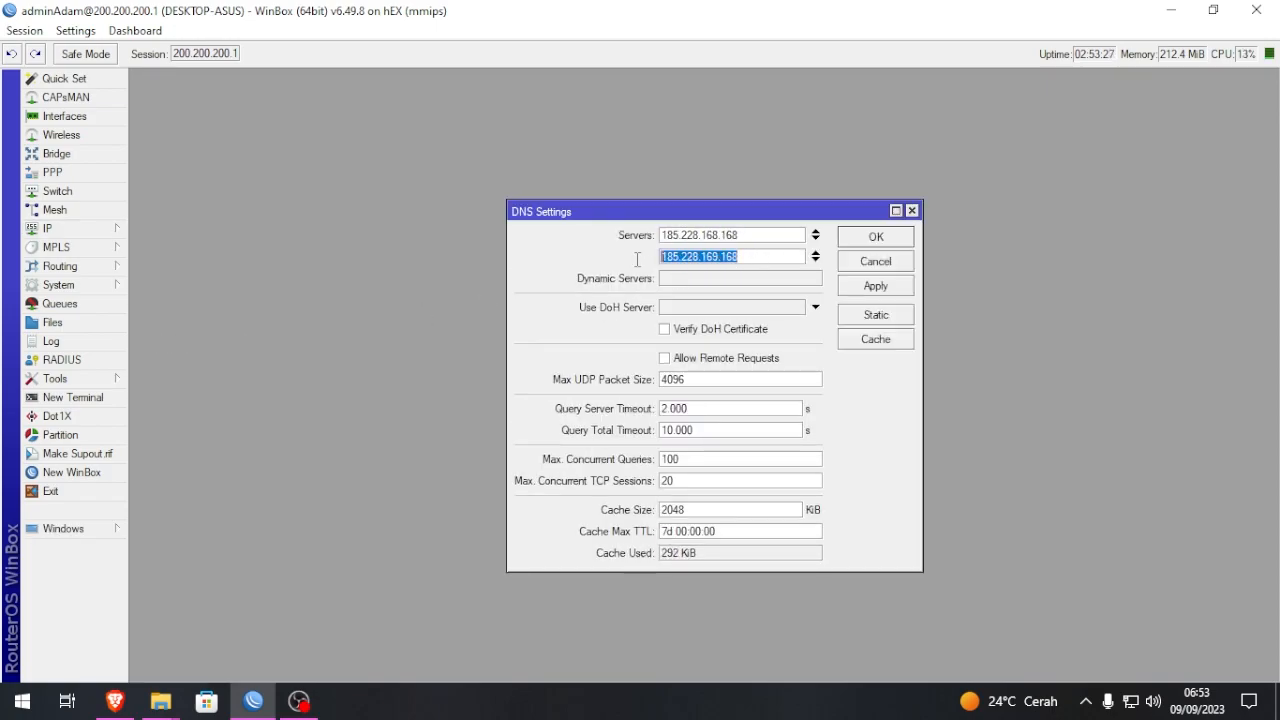
left_click_drag(750, 238, 620, 251)
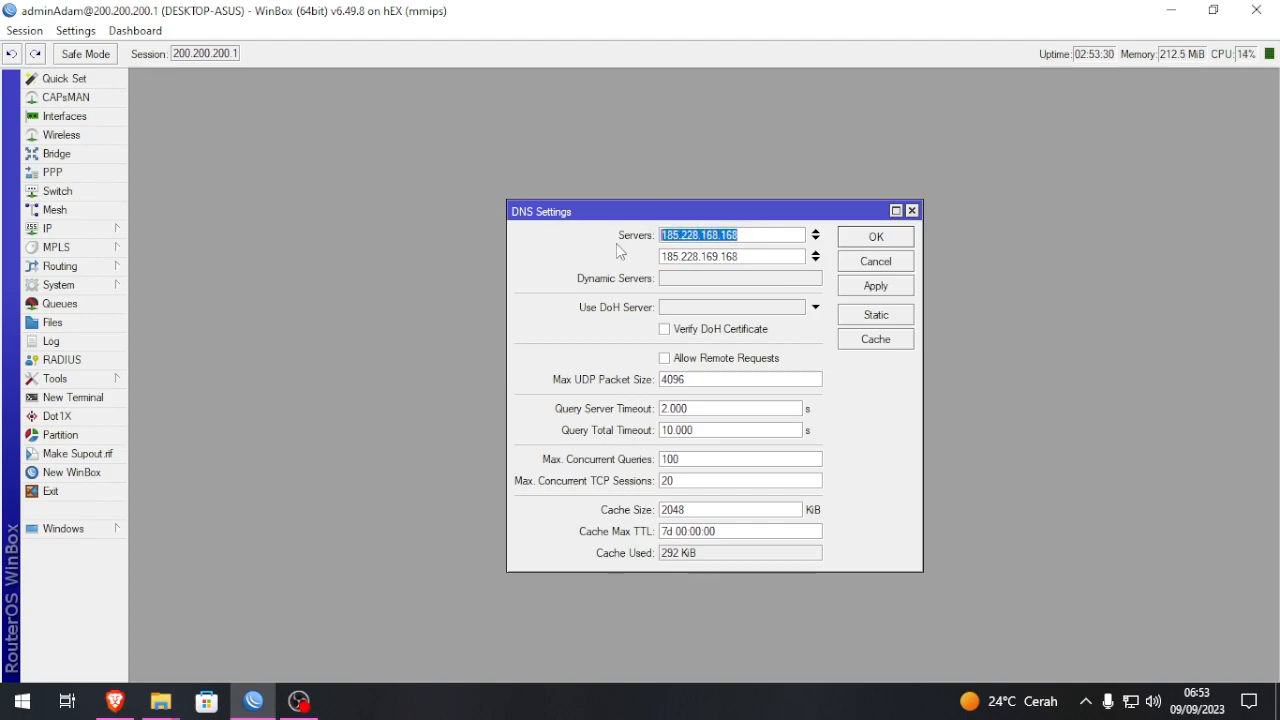
left_click(876, 340)
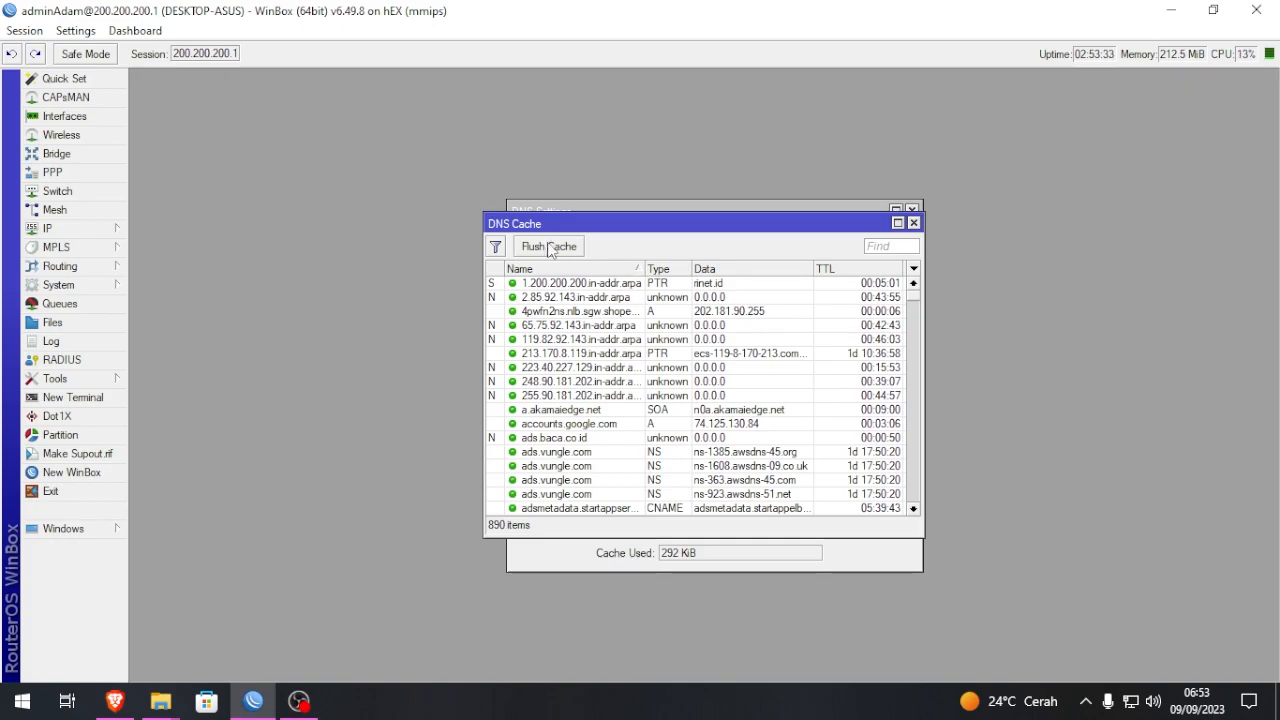
left_click_drag(567, 217, 851, 84)
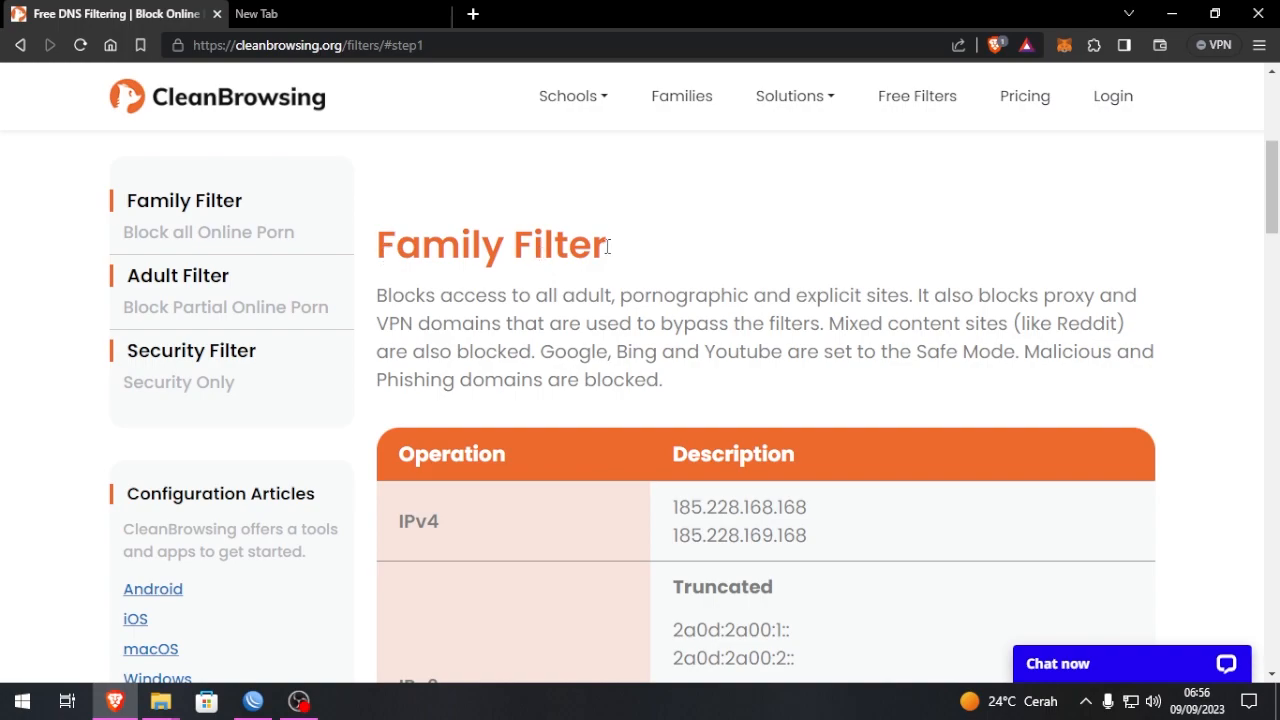
- Open urlscan.io/domain/tiktok.com in the browser's empty tab to look up the domain
left_click(365, 14)
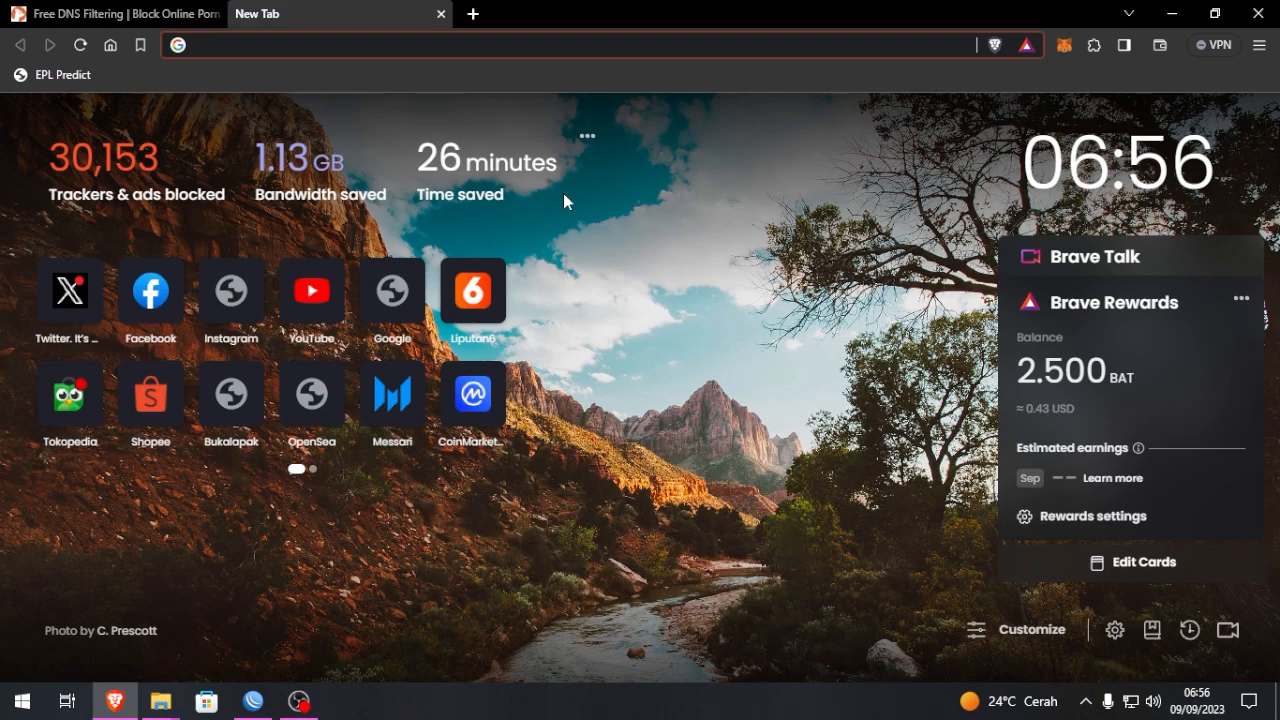
type("url")
key("Right")
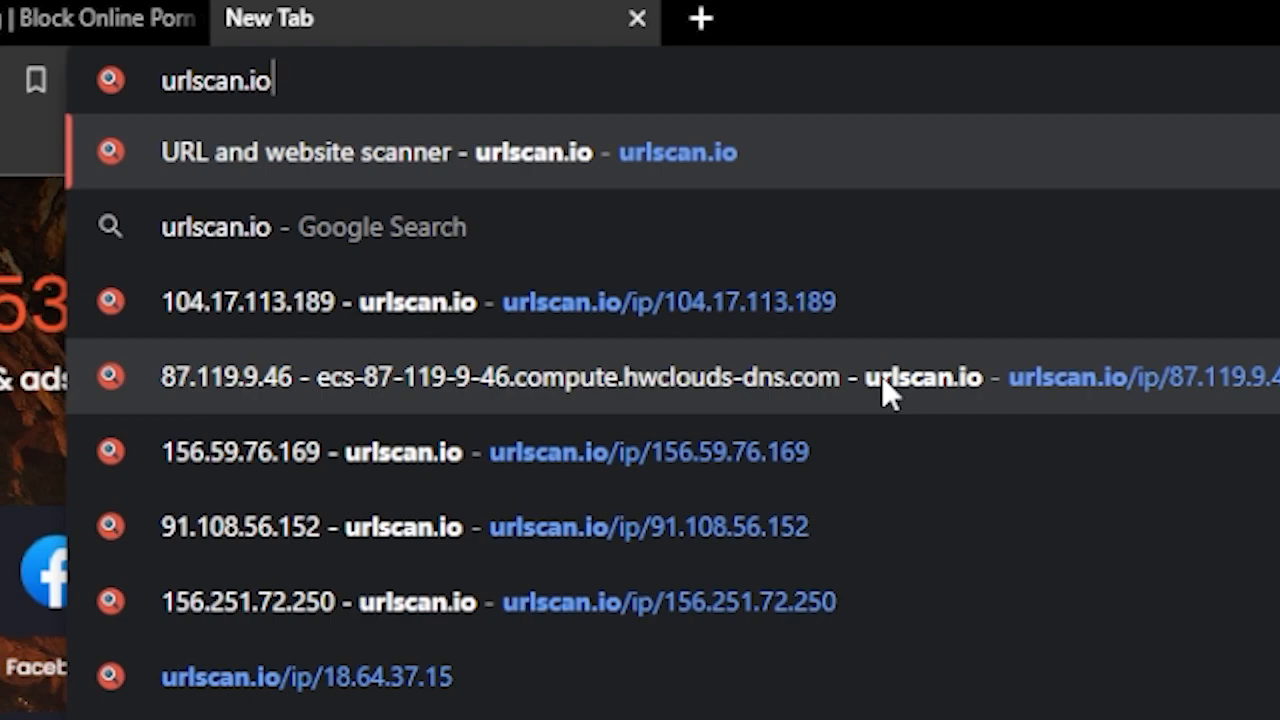
type("/doma")
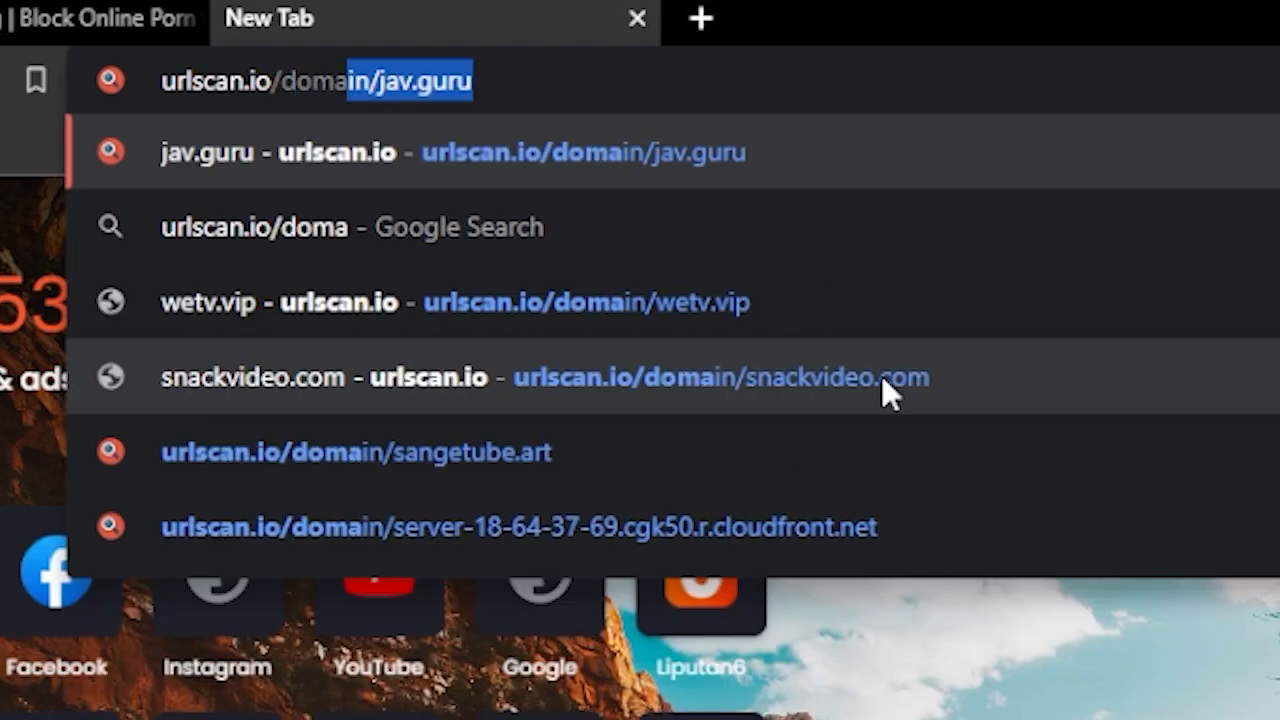
type("in/")
key("Delete")
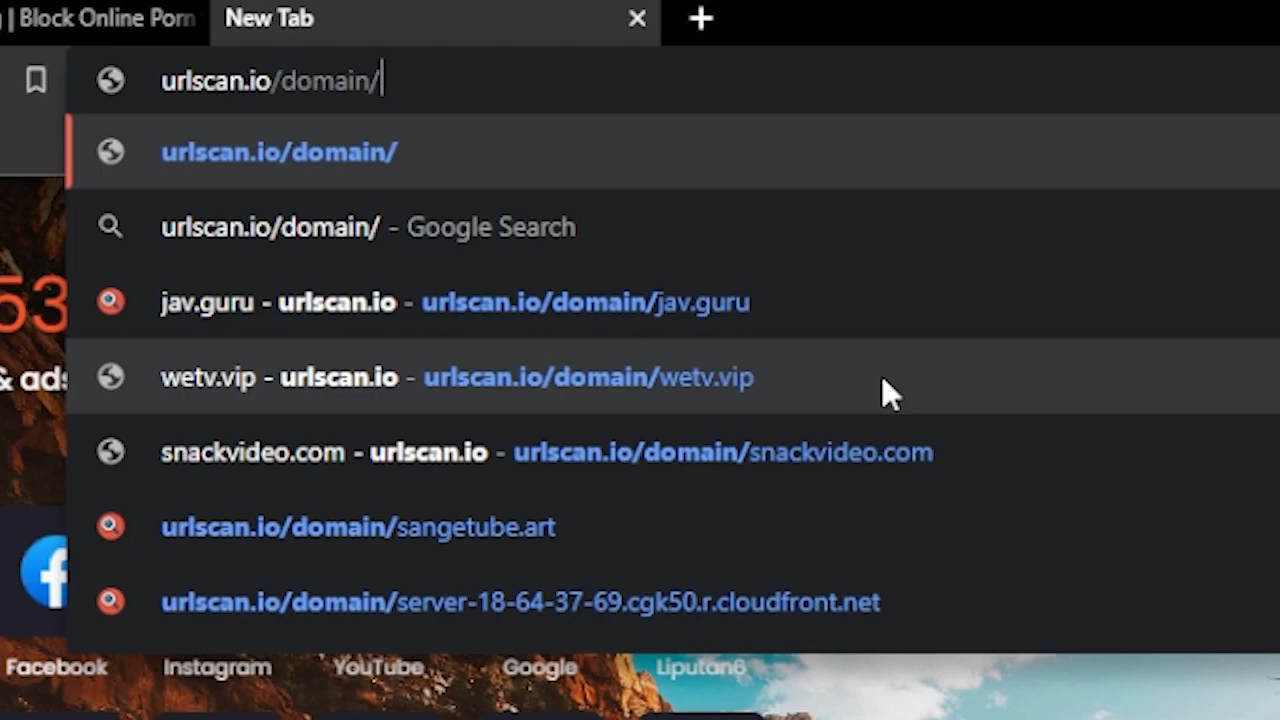
type("tiktok.com")
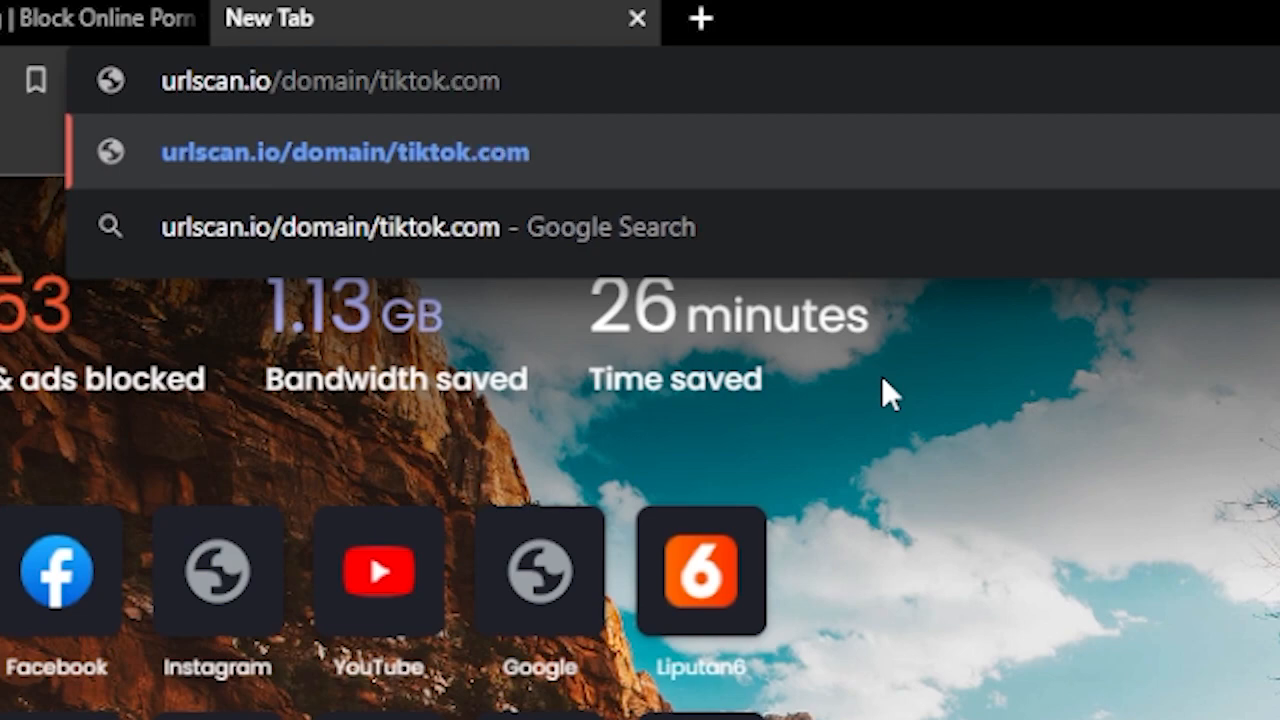
key("Return")
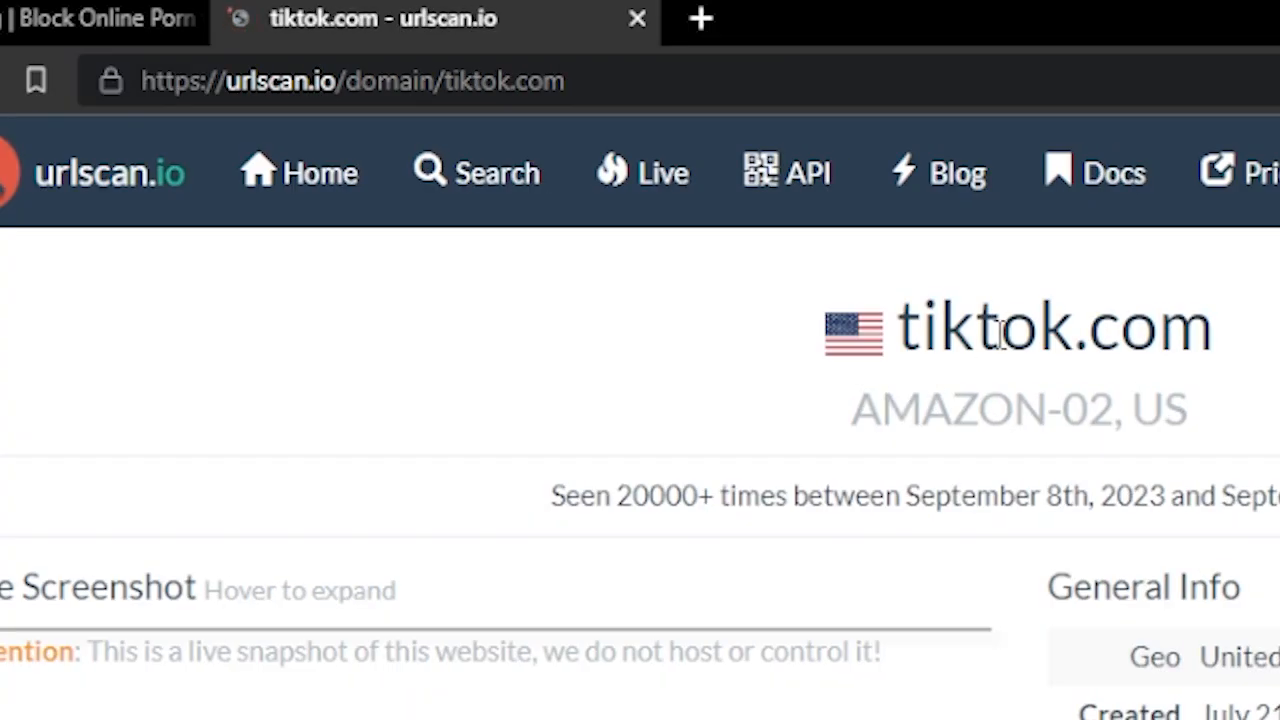
- Examine how the urlscan.io lookup address is built, from the domain segment to the site name
left_click(393, 95)
left_click(578, 84)
left_click_drag(563, 80, 137, 93)
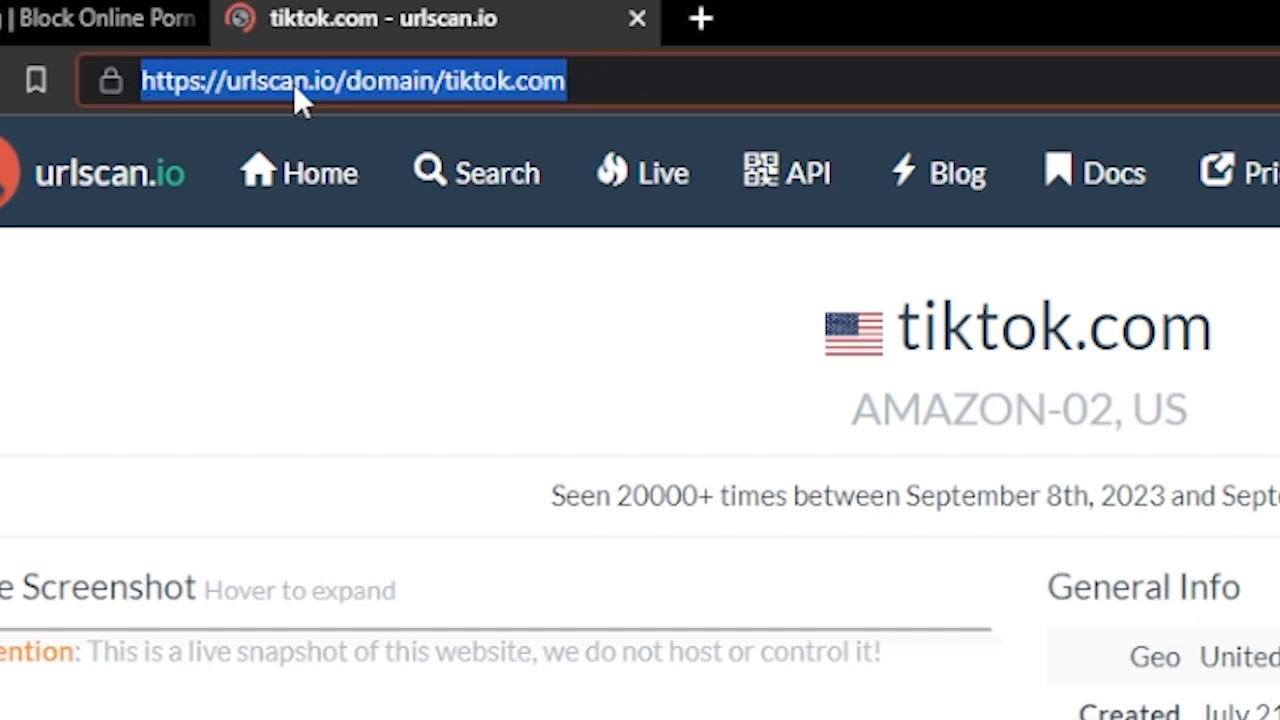
left_click_drag(346, 82, 452, 88)
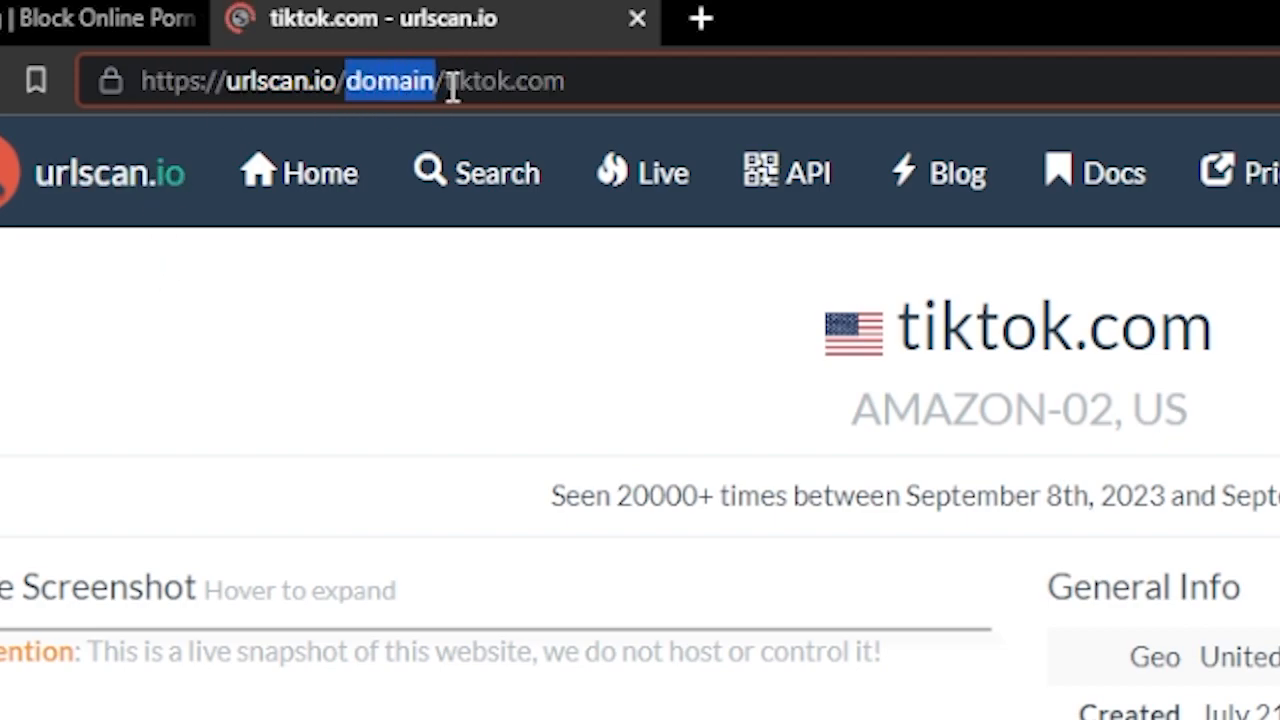
left_click(434, 84)
left_click_drag(441, 84, 686, 83)
left_click(686, 83)
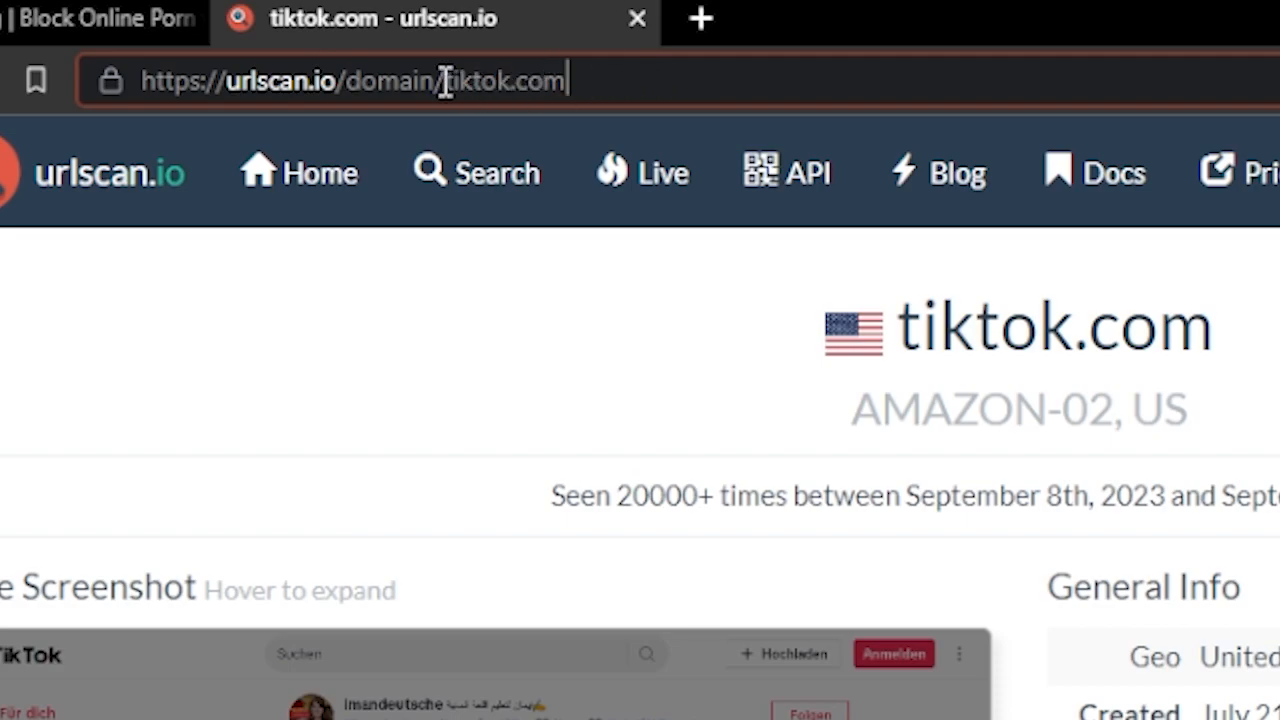
left_click_drag(446, 80, 706, 78)
left_click(706, 78)
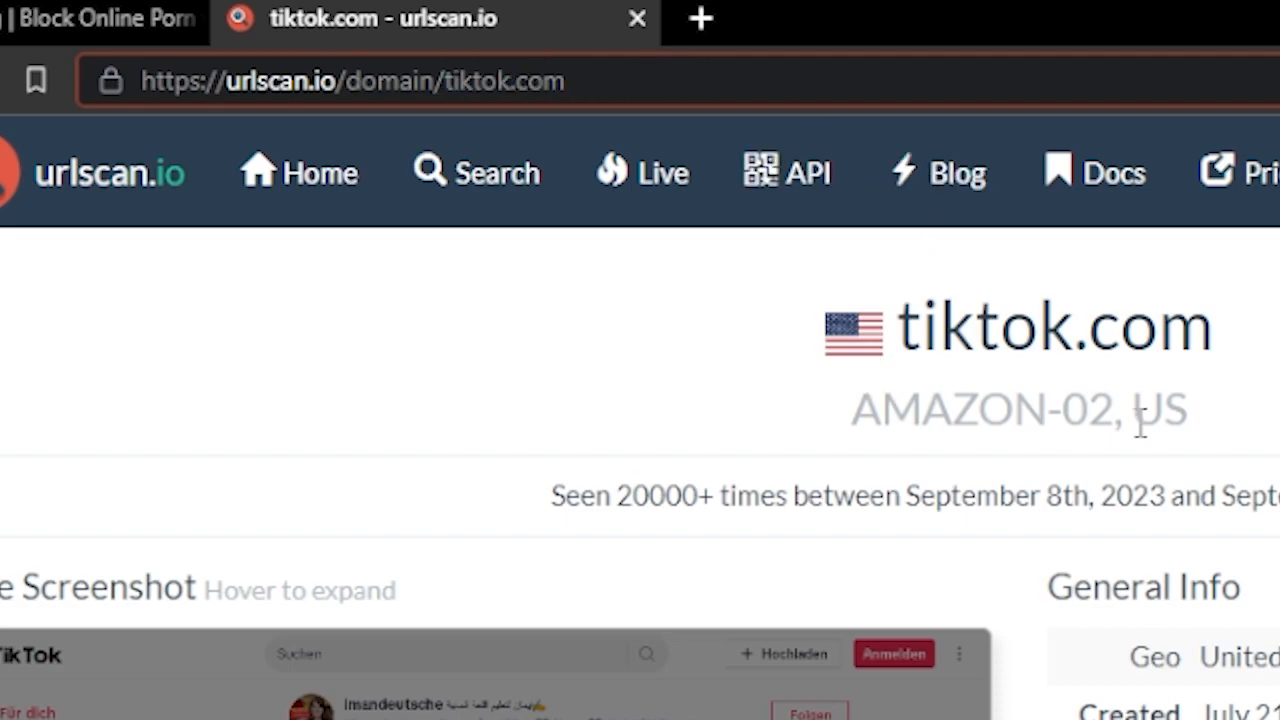
- Copy the first IPv4 address, 18.66.112.28, from the general information on tiktok.com
scroll(928, 221, "down", 1)
scroll(930, 221, "up", 1)
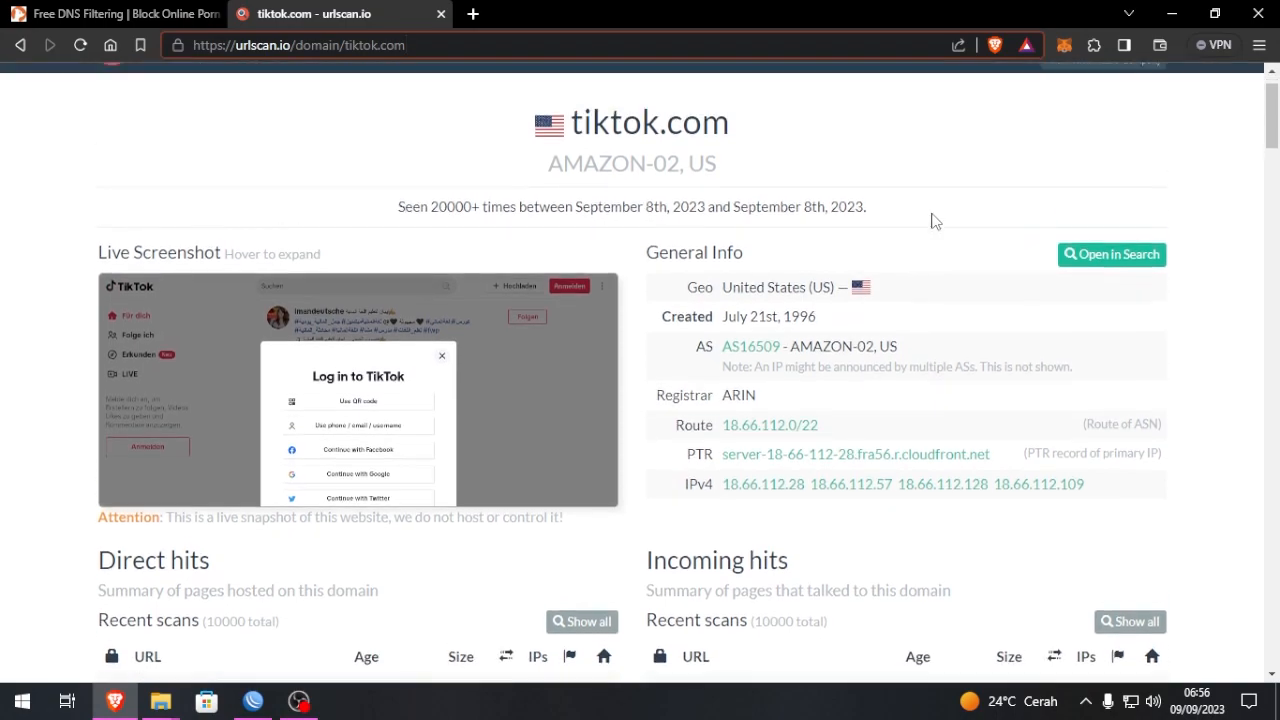
scroll(933, 218, "down", 2)
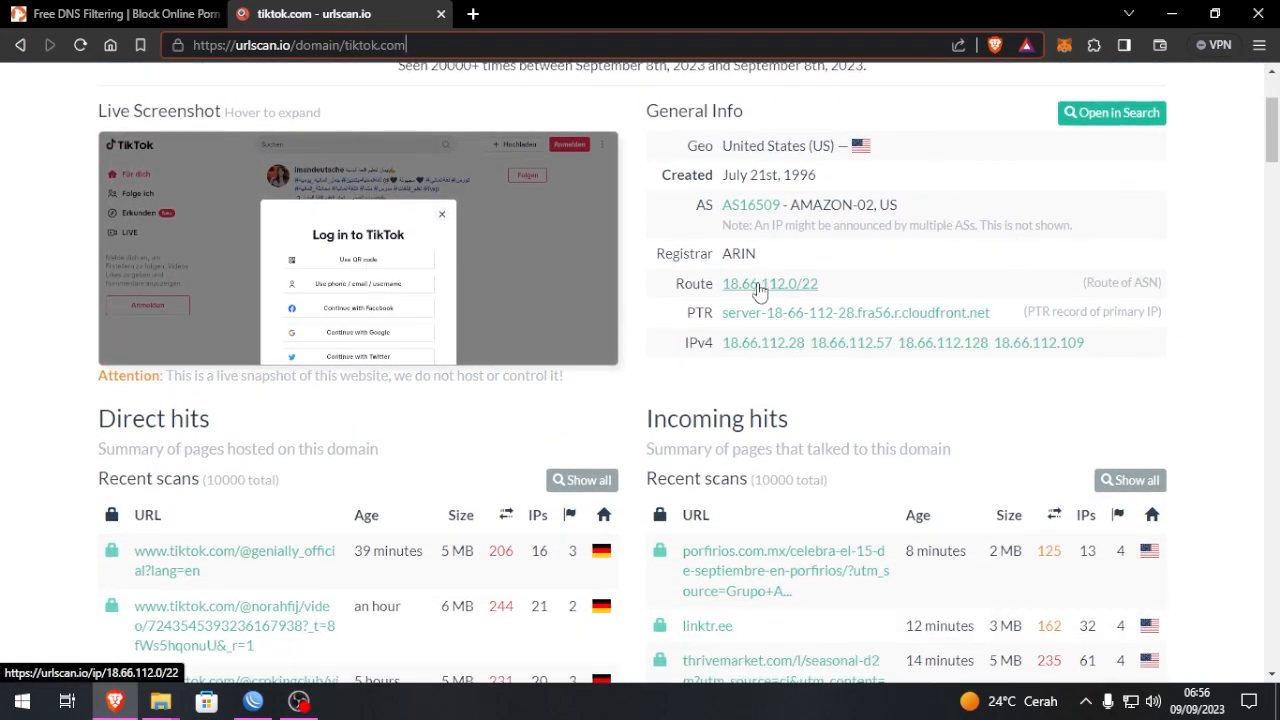
scroll(790, 310, "up", 2)
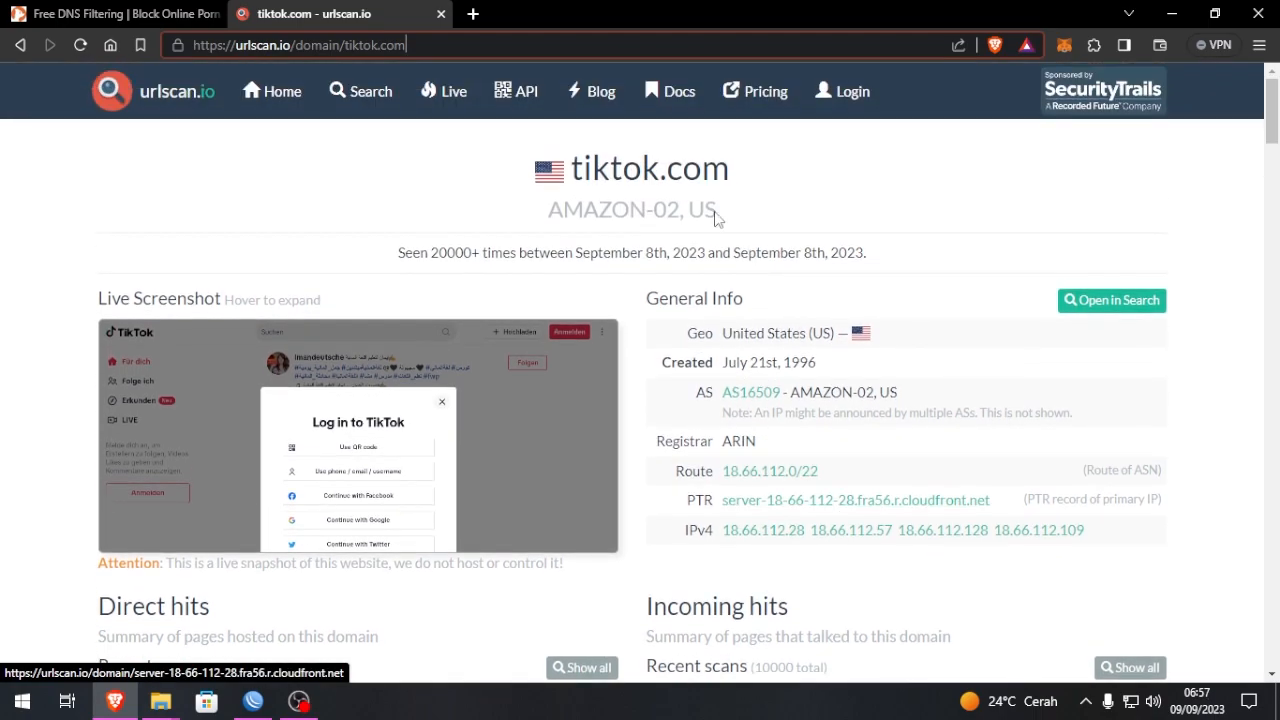
scroll(825, 345, "down", 2)
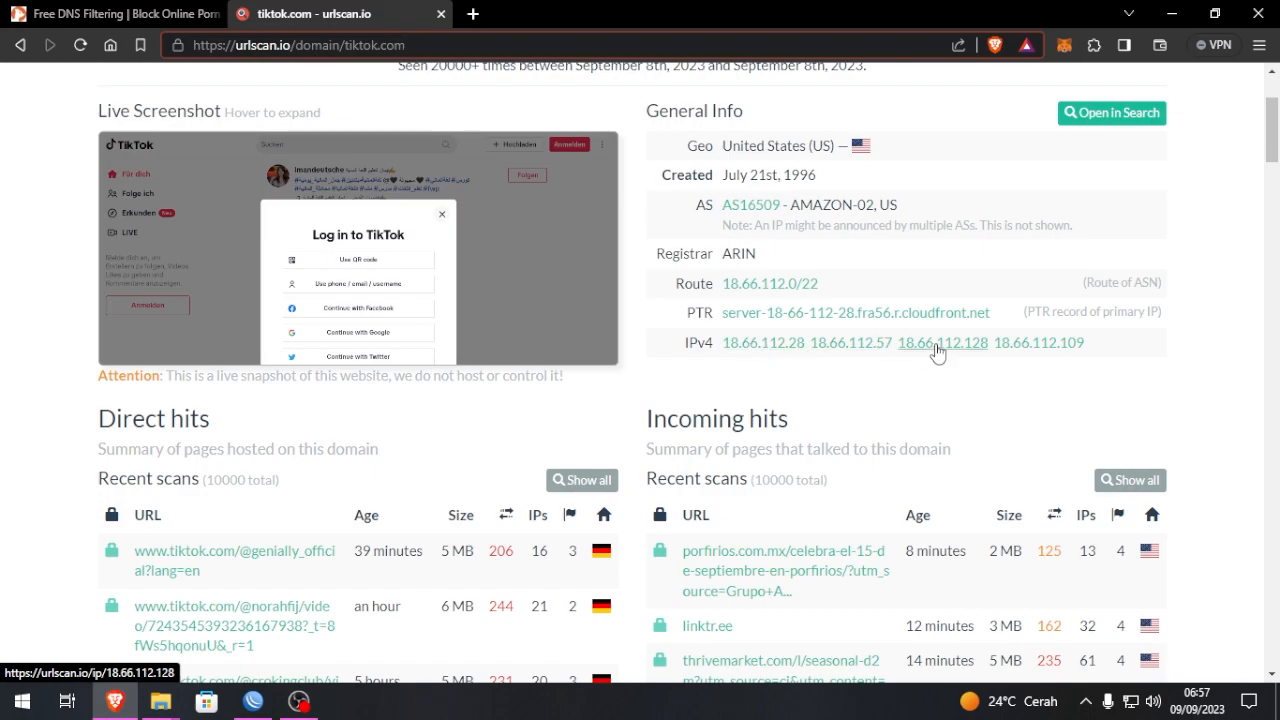
left_click_drag(724, 343, 790, 350)
right_click(777, 345)
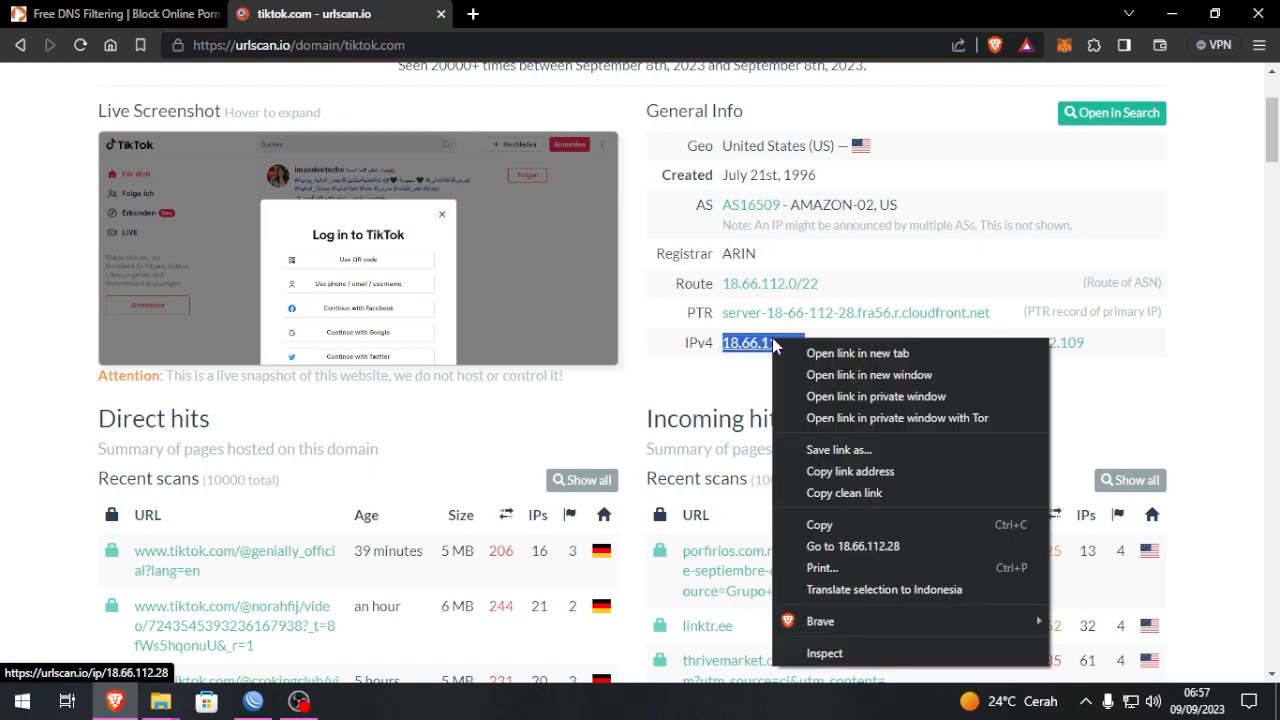
left_click(821, 527)
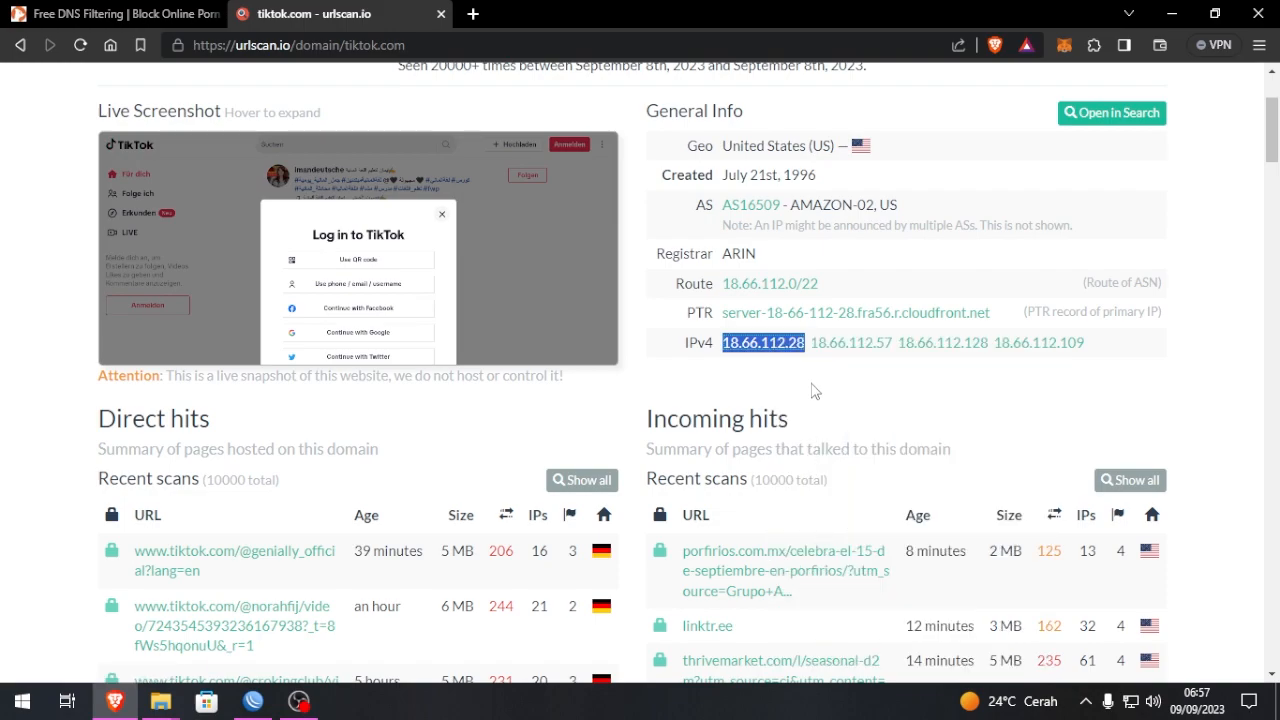
left_click(814, 388)
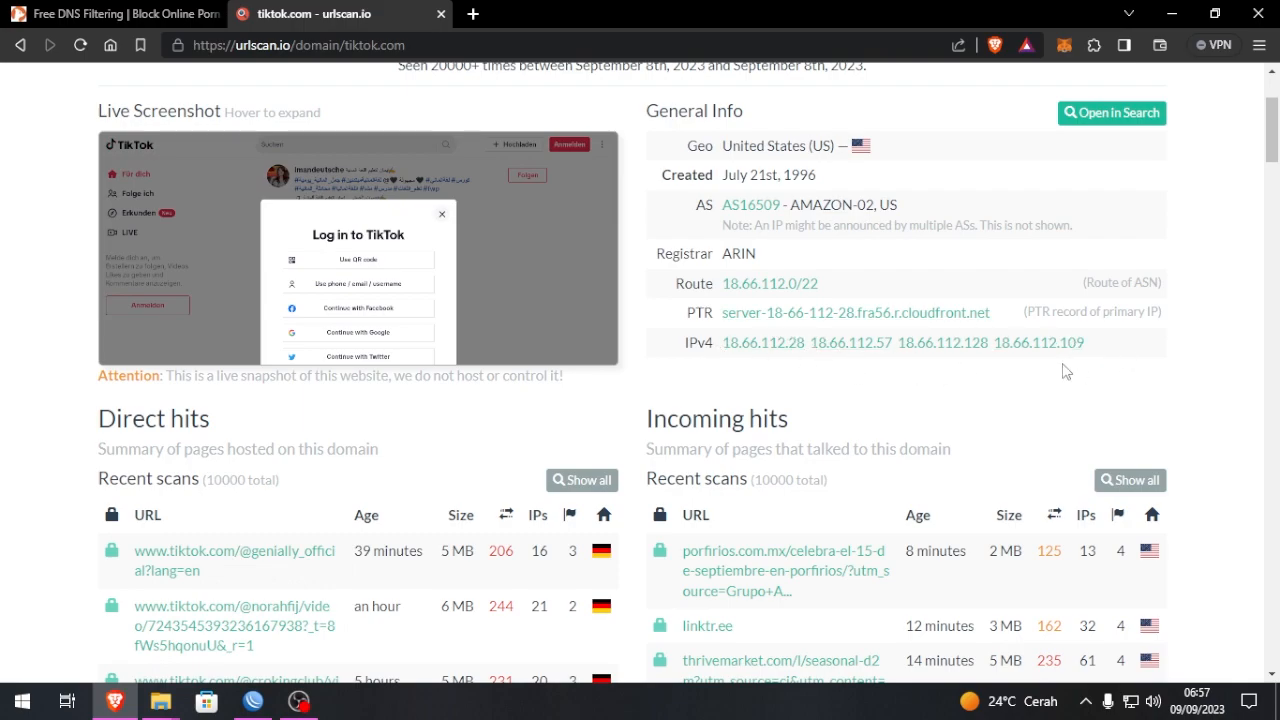
- Switch to WinBox and open the router's firewall filter rules
left_click(253, 701)
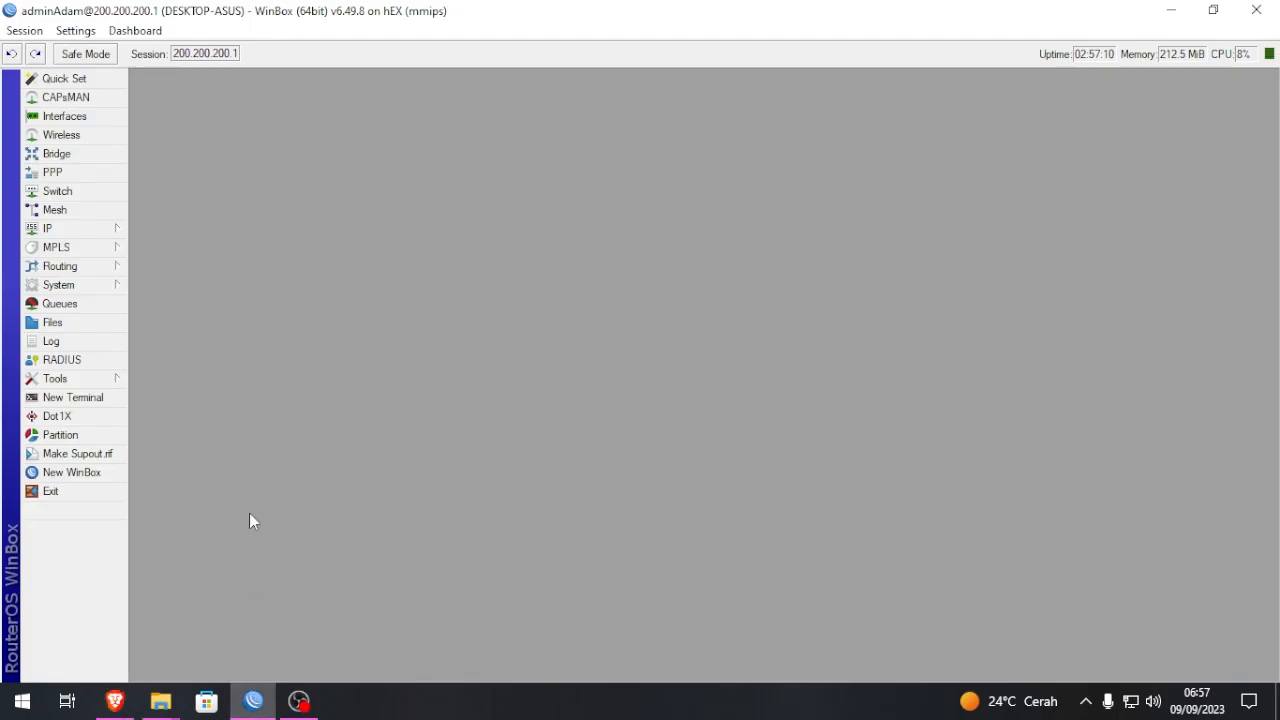
left_click(90, 233)
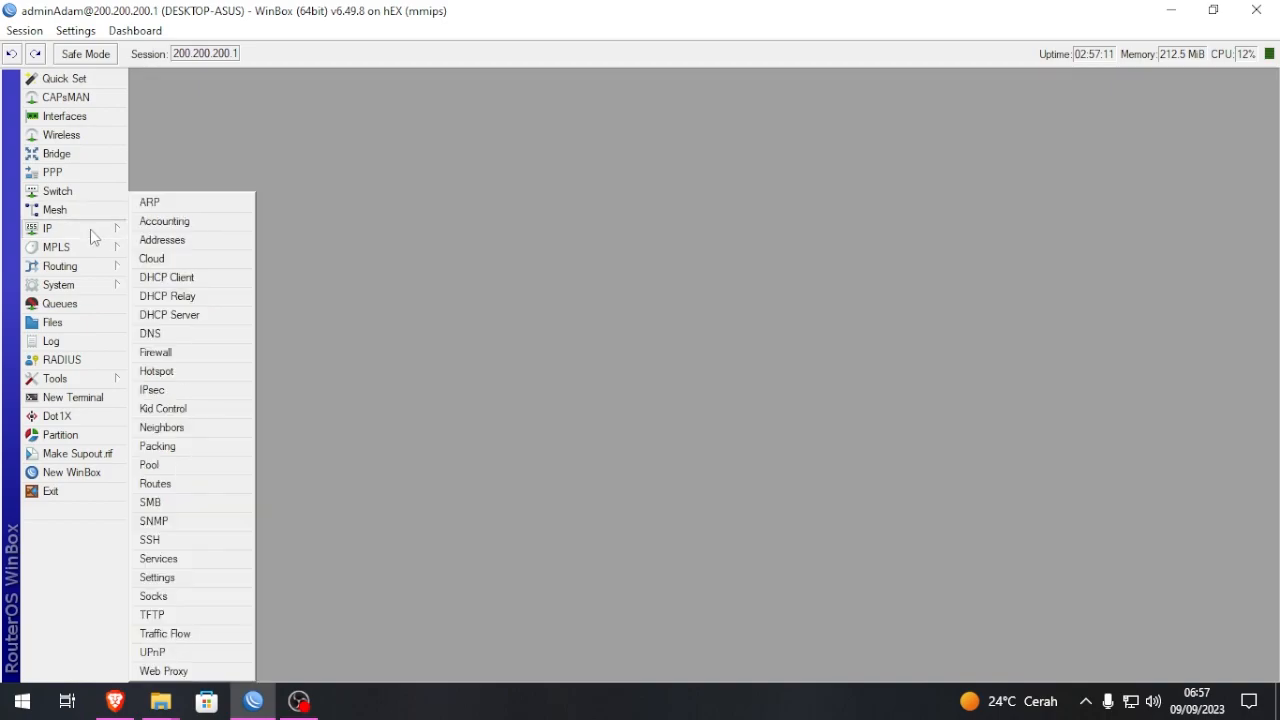
left_click(169, 352)
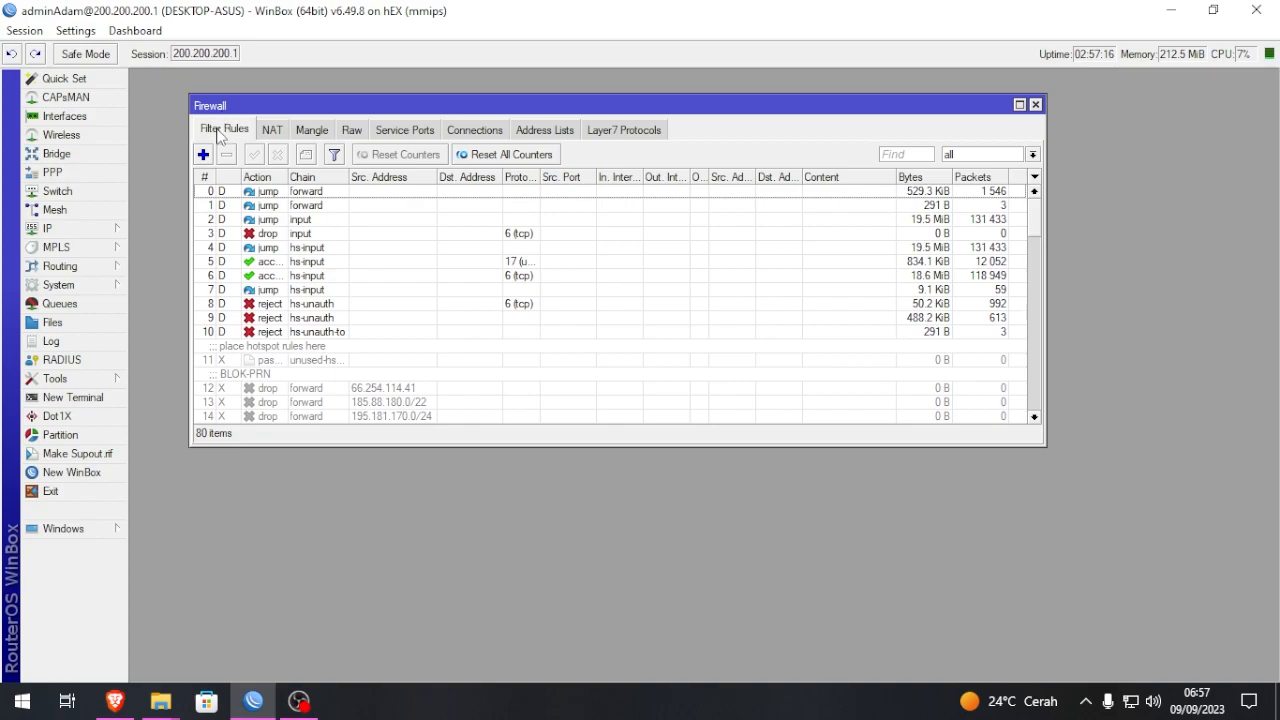
- Start a new filter rule in the forward chain with the copied address 18.66.112.28 as its source address
left_click(203, 154)
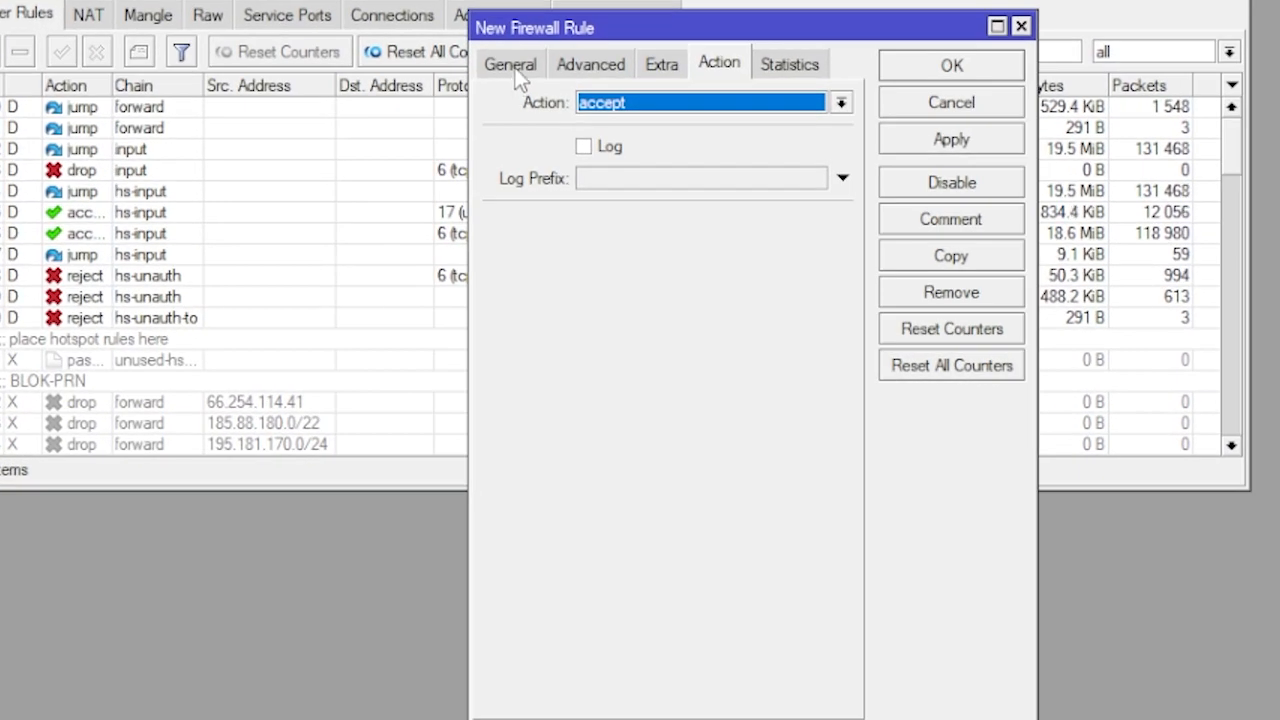
left_click(555, 163)
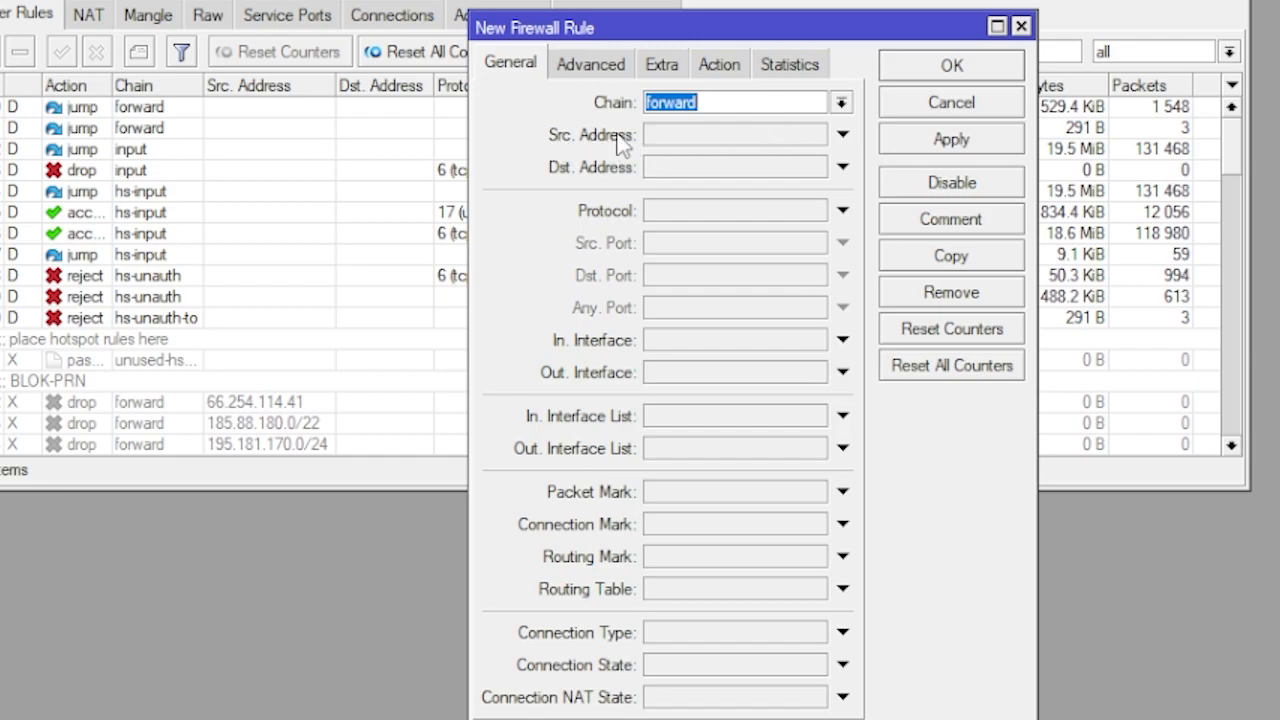
left_click(672, 141)
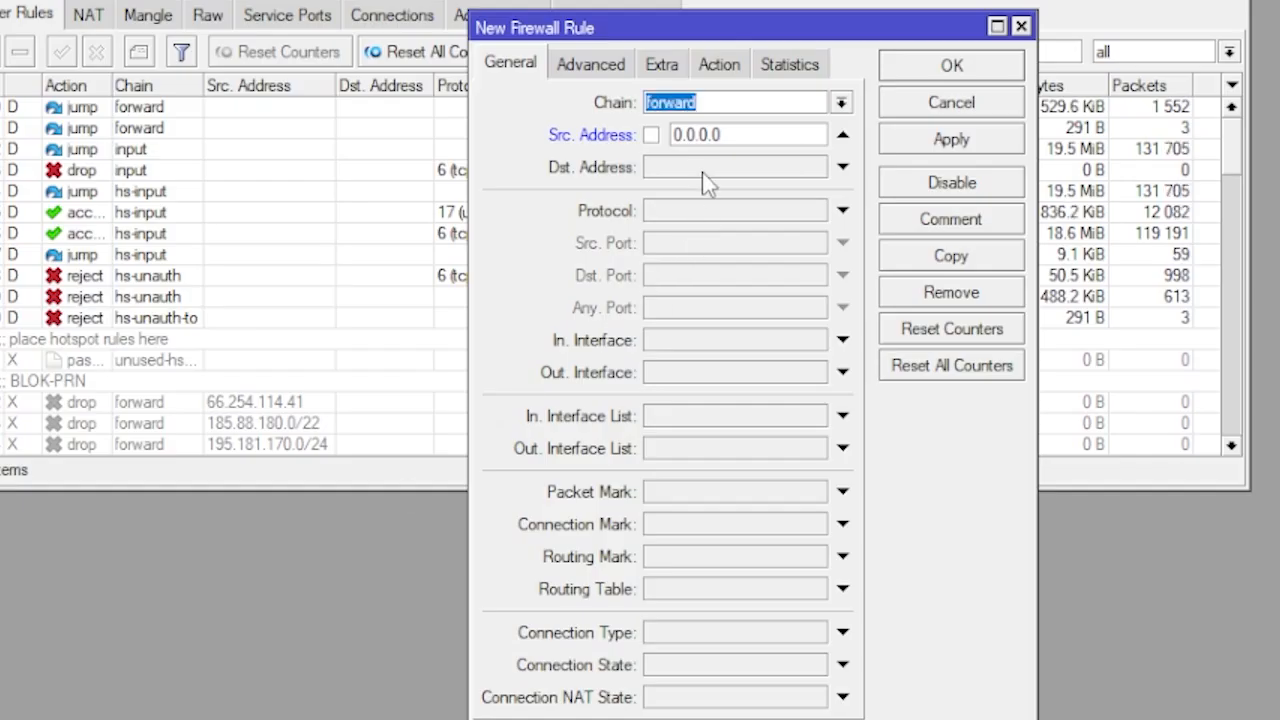
left_click(714, 134)
right_click(750, 137)
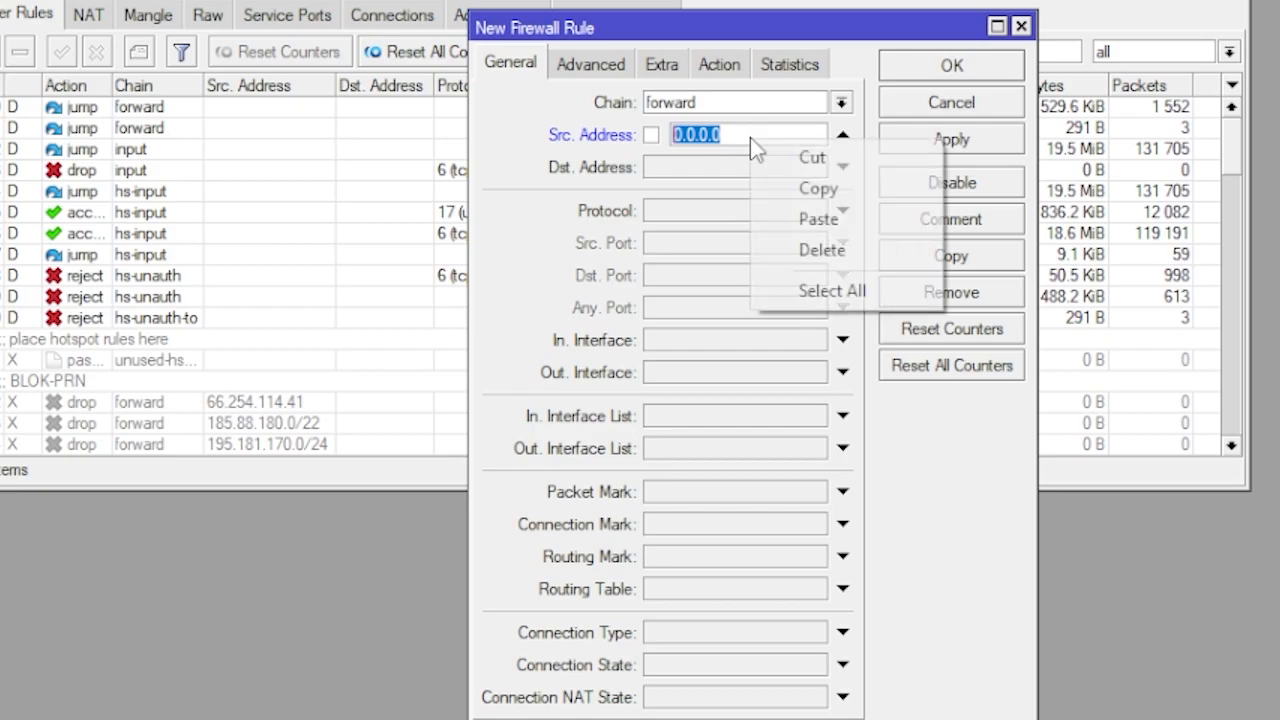
left_click(805, 218)
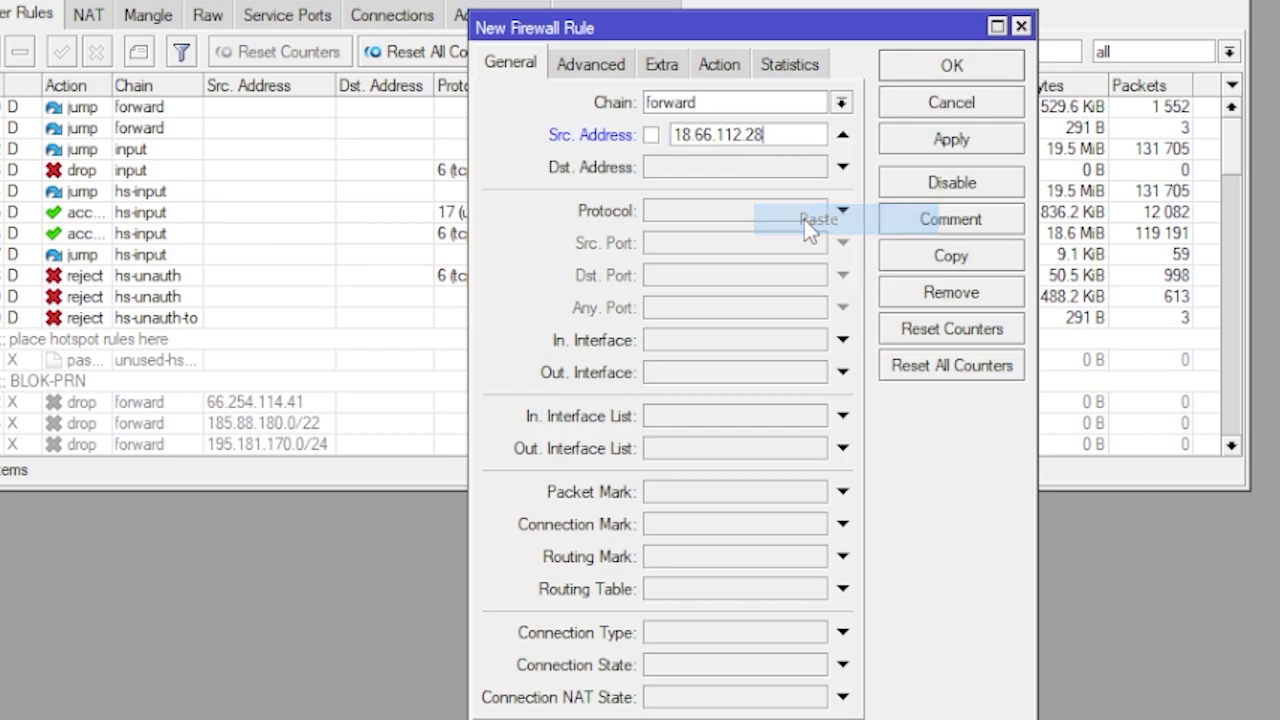
- Set the new rule's action to drop, then close the rule without saving it
left_click(722, 66)
left_click(714, 113)
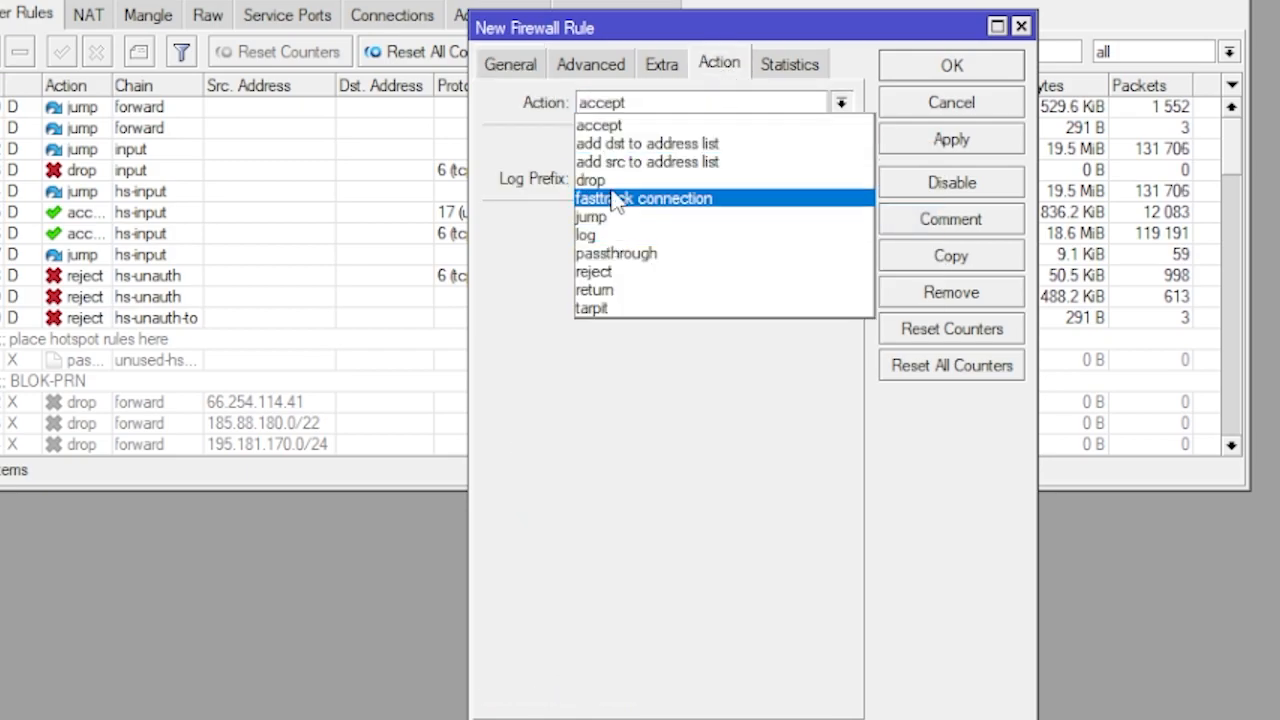
left_click(615, 178)
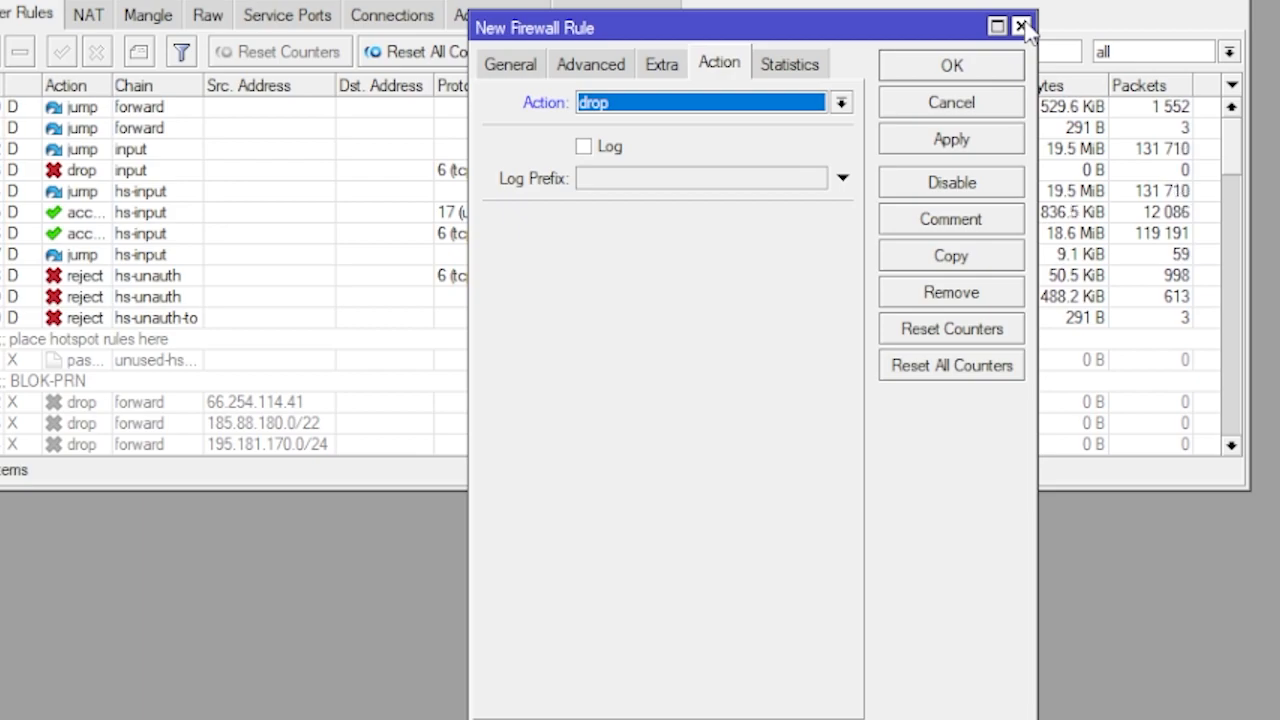
left_click(1021, 27)
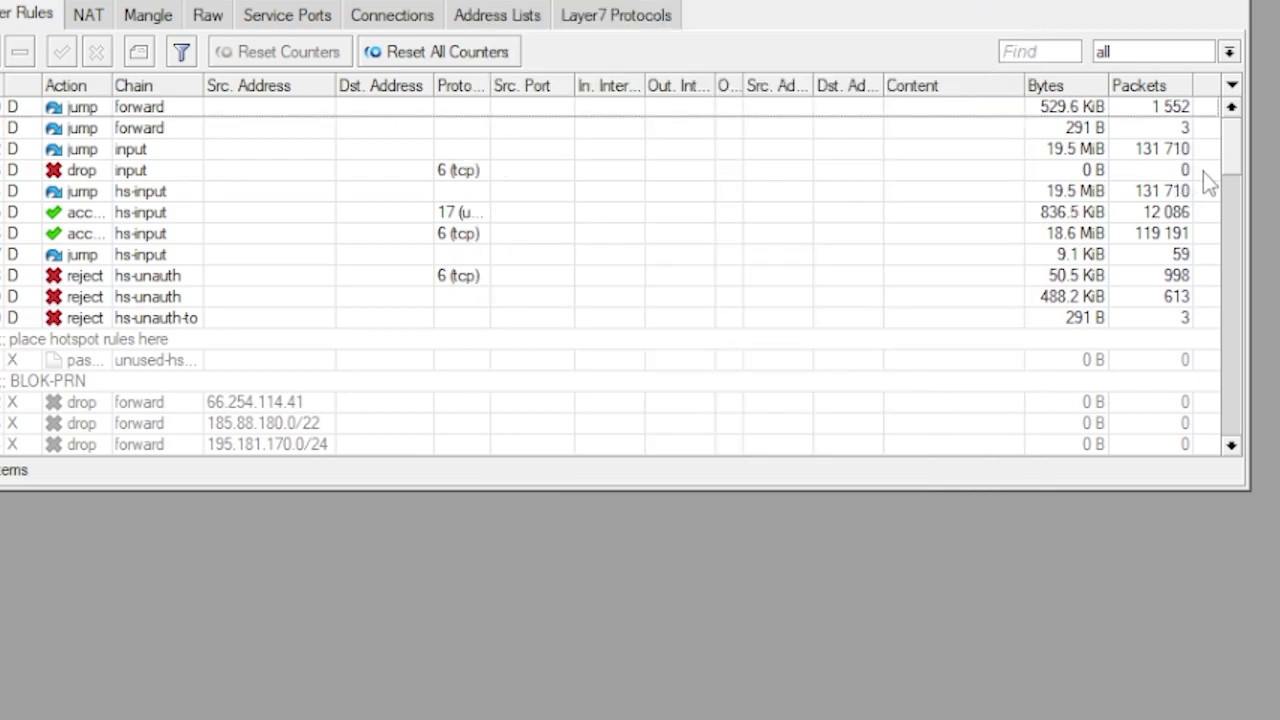
- Examine the source addresses of the existing drop rules at the end of the filter list
left_click_drag(1230, 144, 1258, 420)
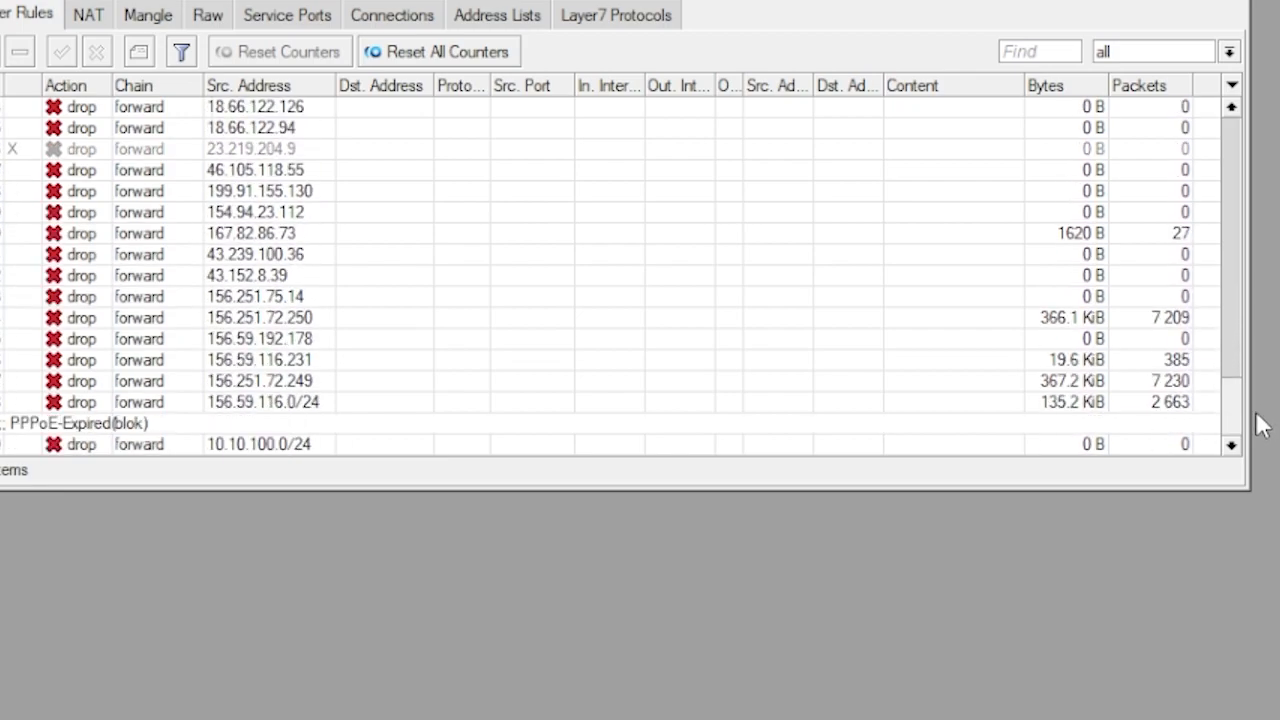
mouse_move(1258, 420)
left_mouse_down()
mouse_move(1249, 400)
mouse_move(1258, 420)
left_mouse_up()
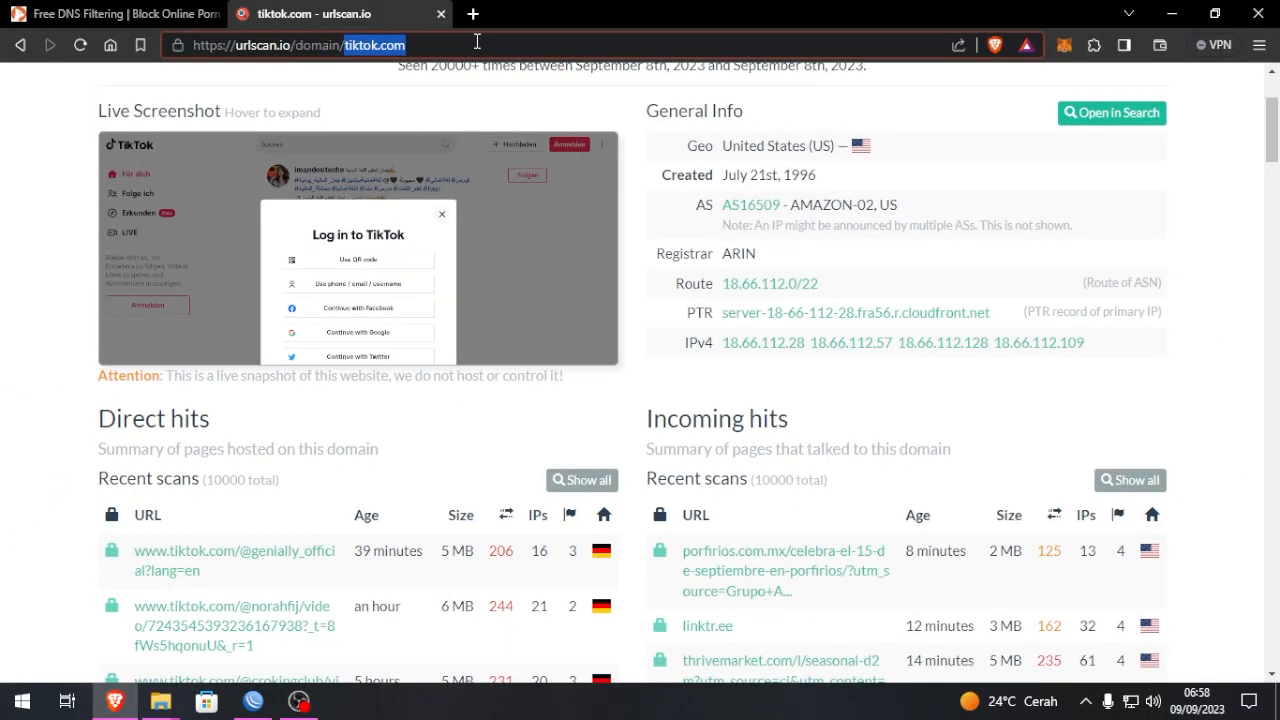
- Look up jav.com on urlscan.io in the browser by replacing the site name in the lookup address
type("jac")
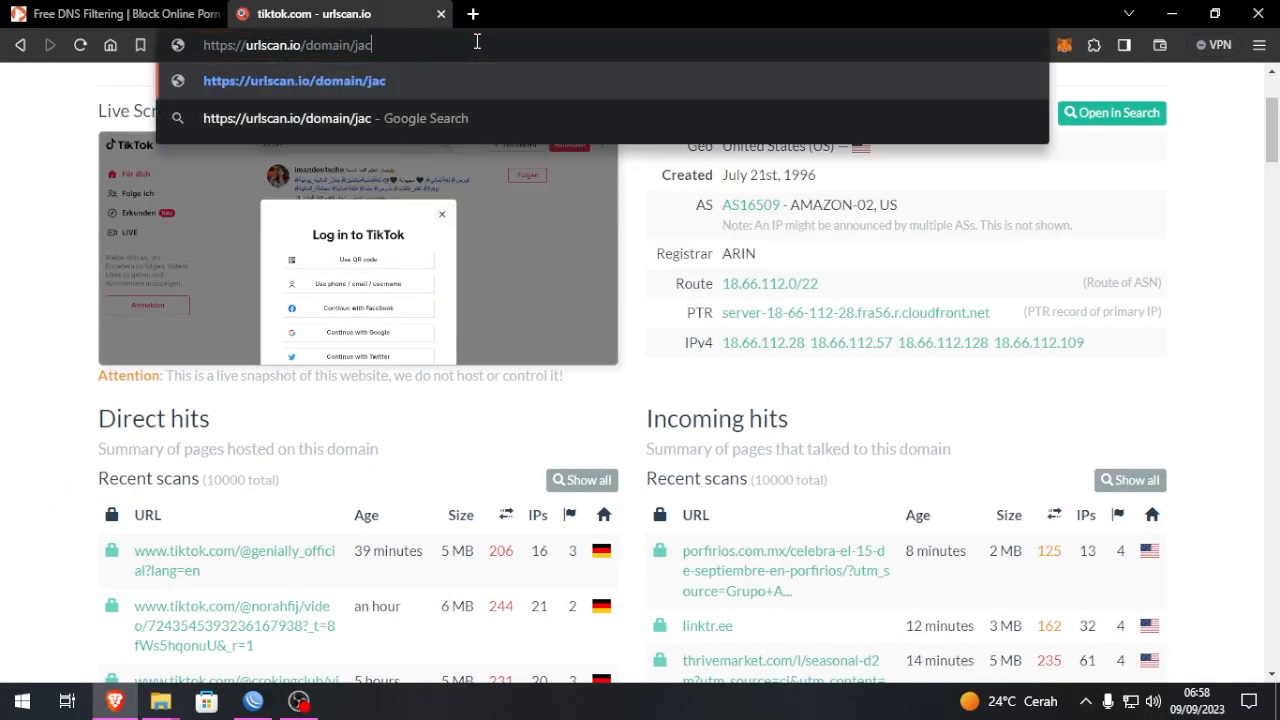
key("BackSpace")
type("v.com")
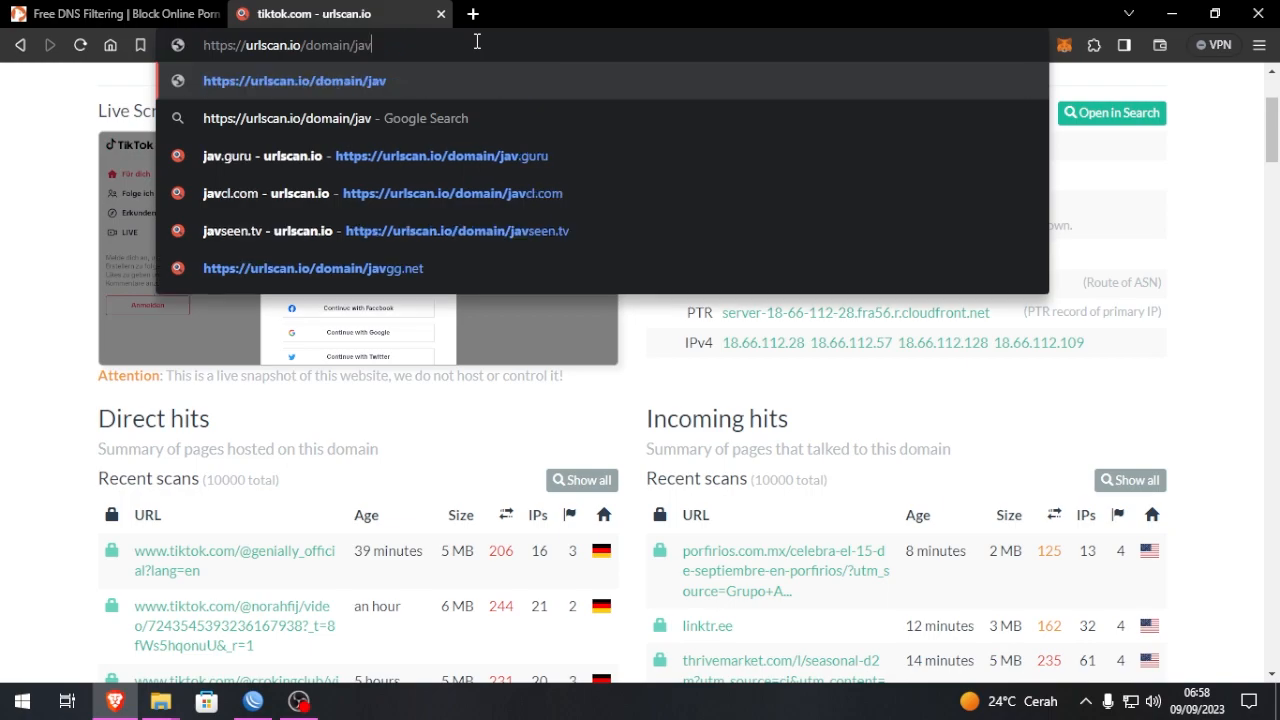
key("Return")
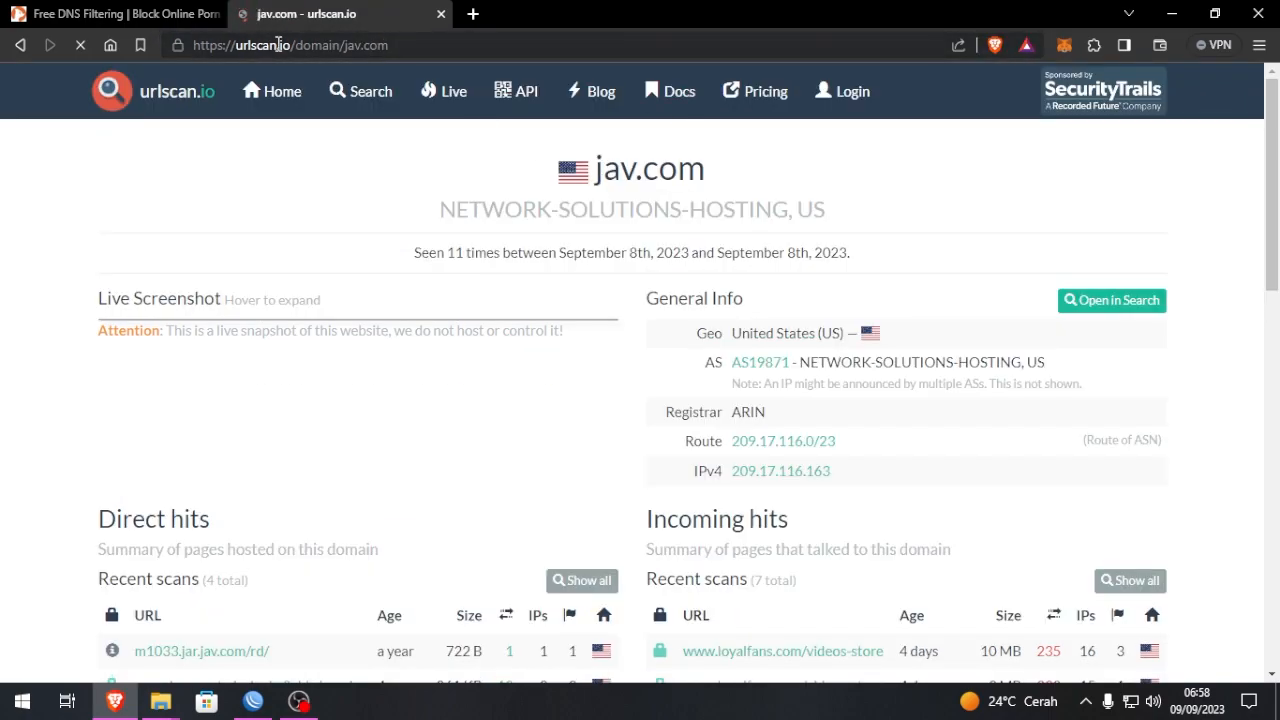
scroll(734, 100, "down", 1)
scroll(734, 104, "up", 1)
left_click(58, 14)
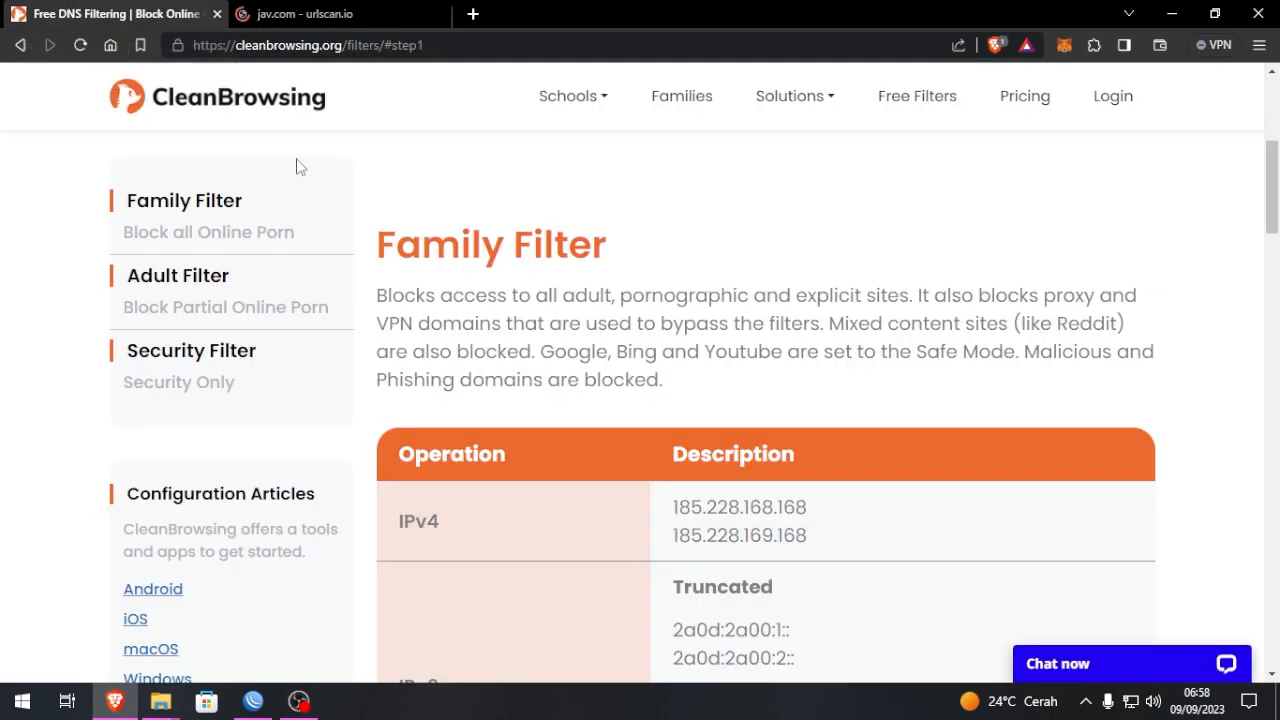
left_click(300, 14)
- Copy the IPv4 address 209.17.116.163 from the general information on jav.com
scroll(799, 386, "down", 1)
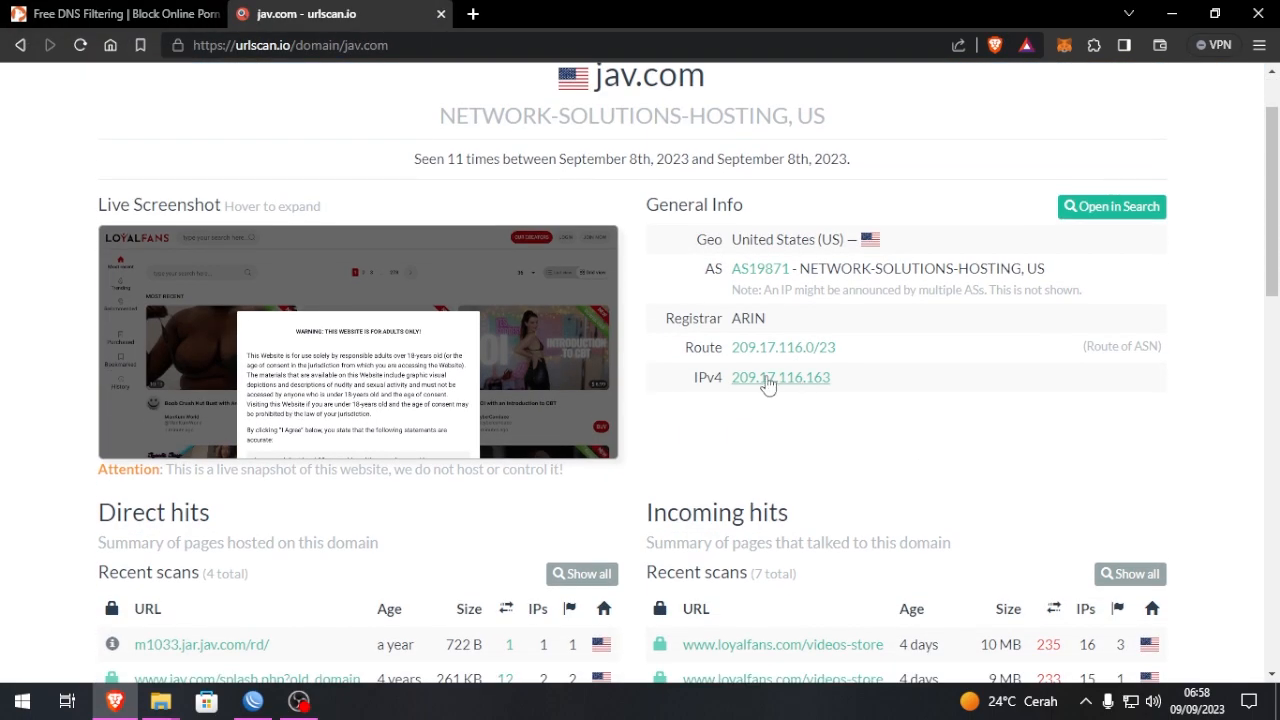
left_click_drag(697, 380, 732, 382)
right_click(758, 381)
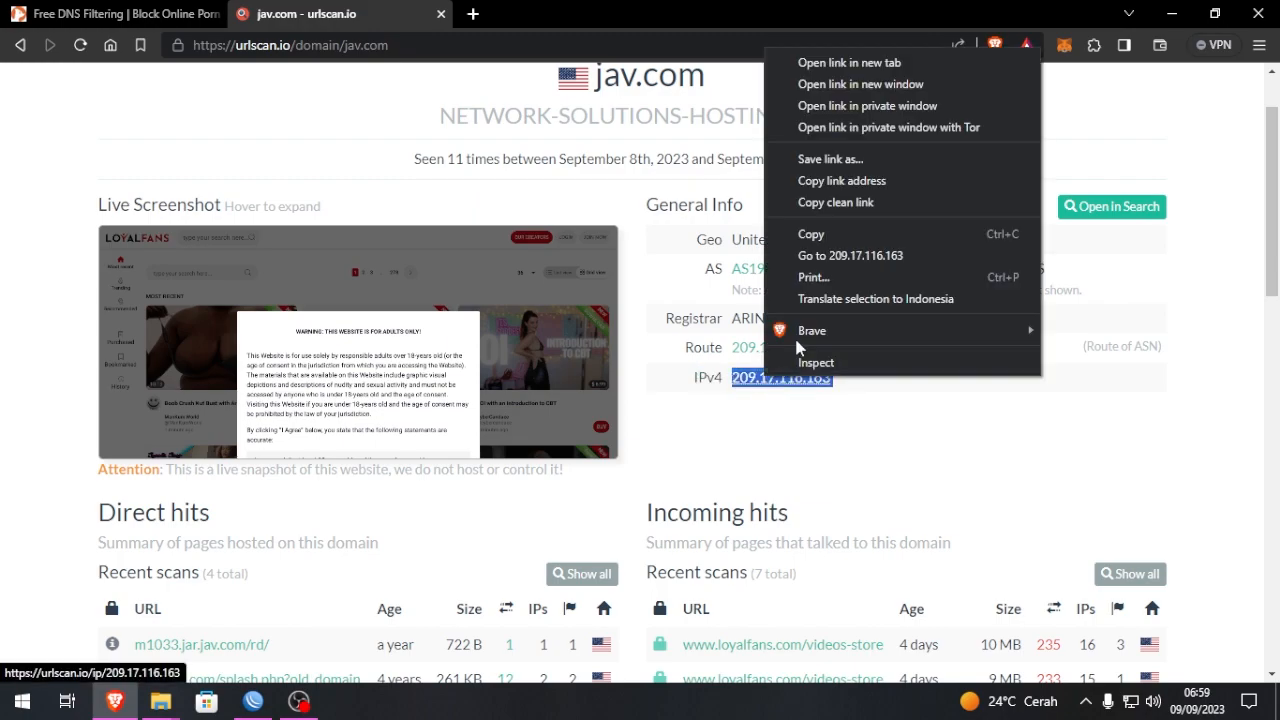
left_click(817, 236)
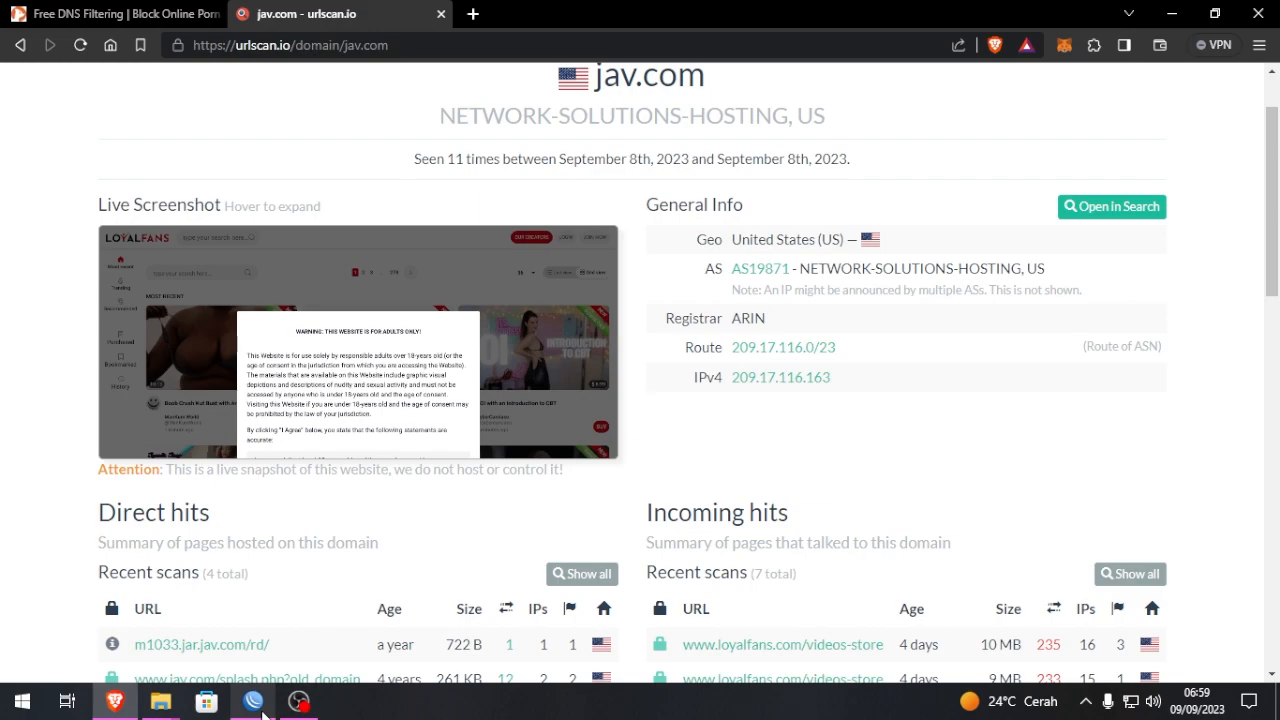
- Switch to WinBox and start a forward-chain filter rule with the copied address 209.17.116.163 as its source address
left_click(253, 701)
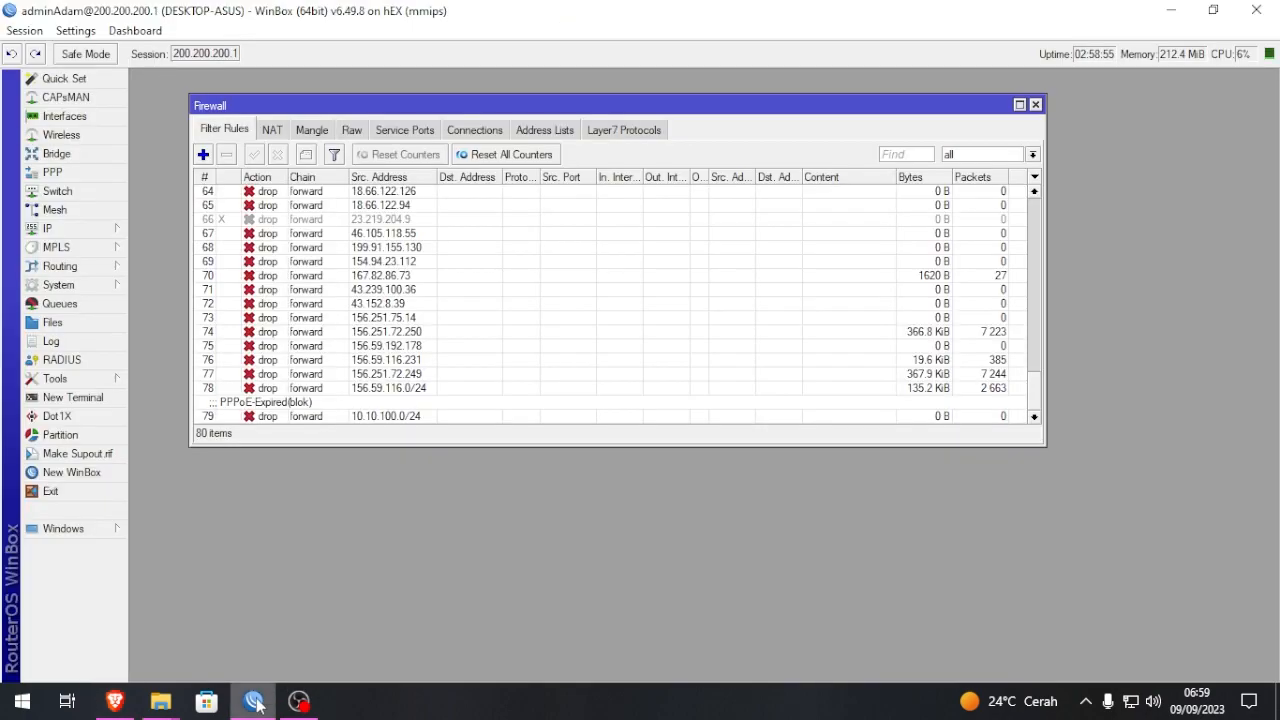
left_click(203, 155)
left_click(553, 163)
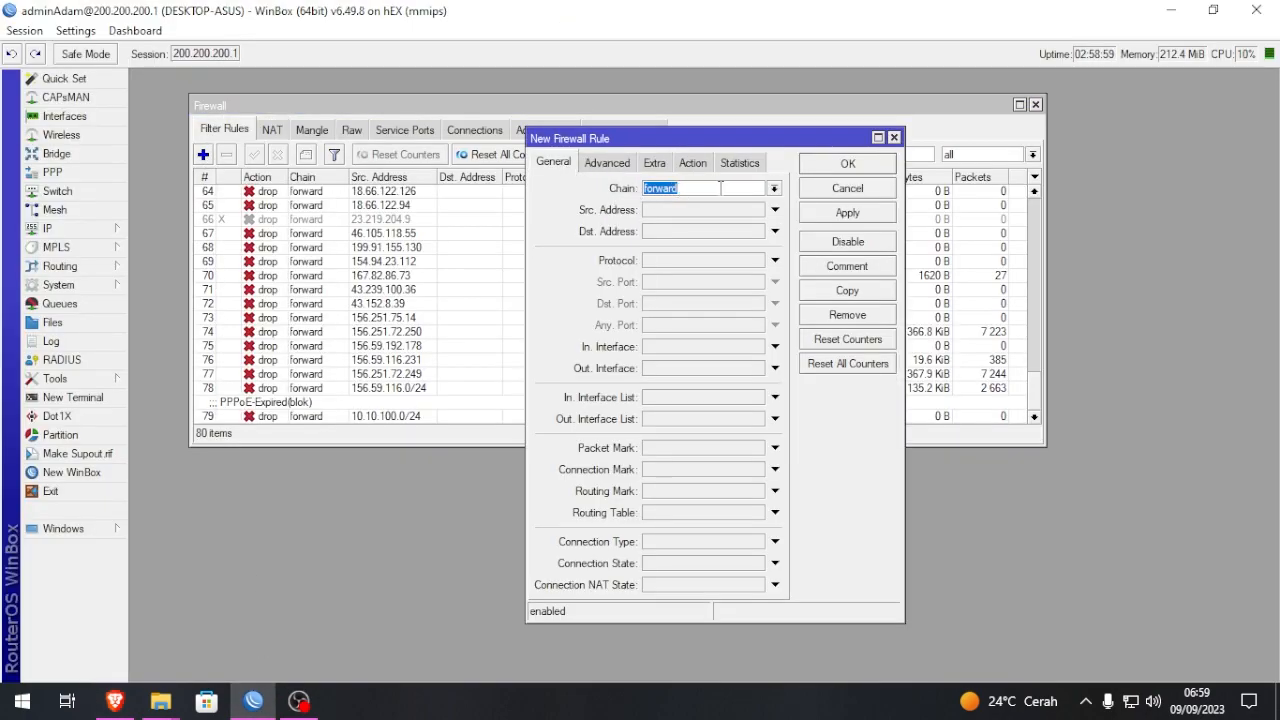
left_click(698, 210)
right_click(698, 210)
left_click(737, 262)
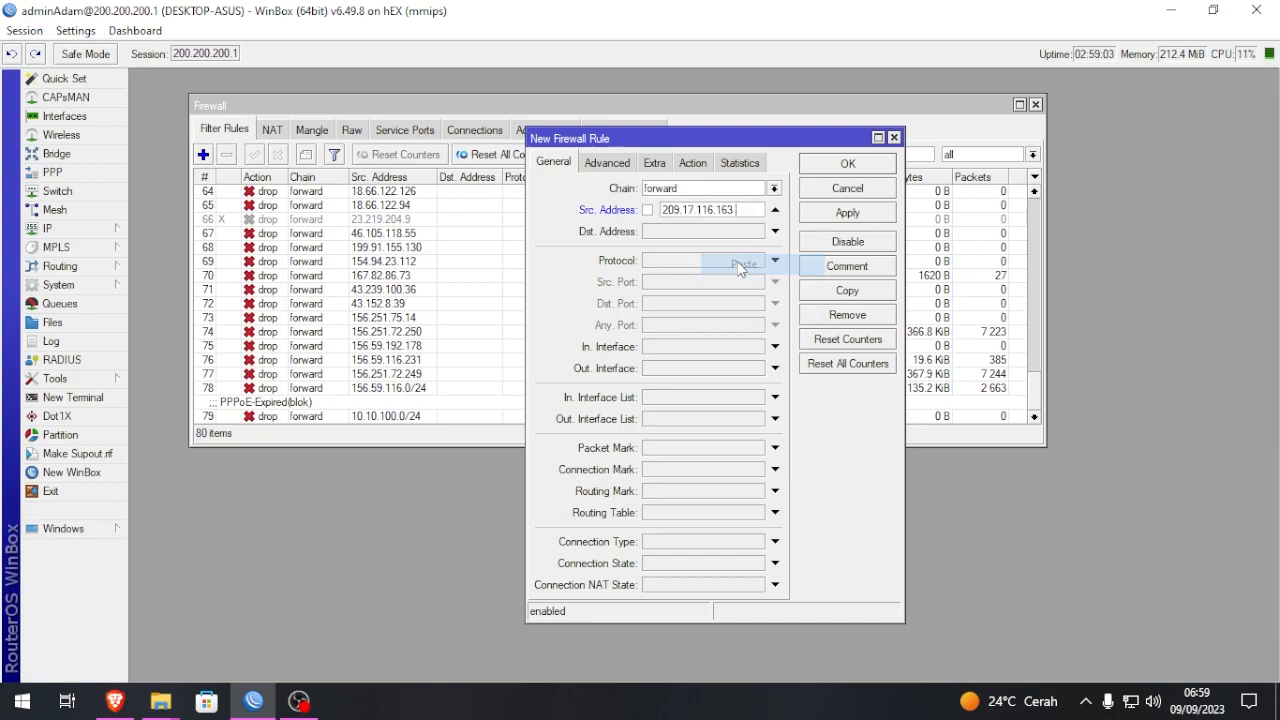
- Set the rule for 209.17.116.163 to drop, close it without saving, and reposition the Firewall window
left_click(695, 163)
left_click(680, 188)
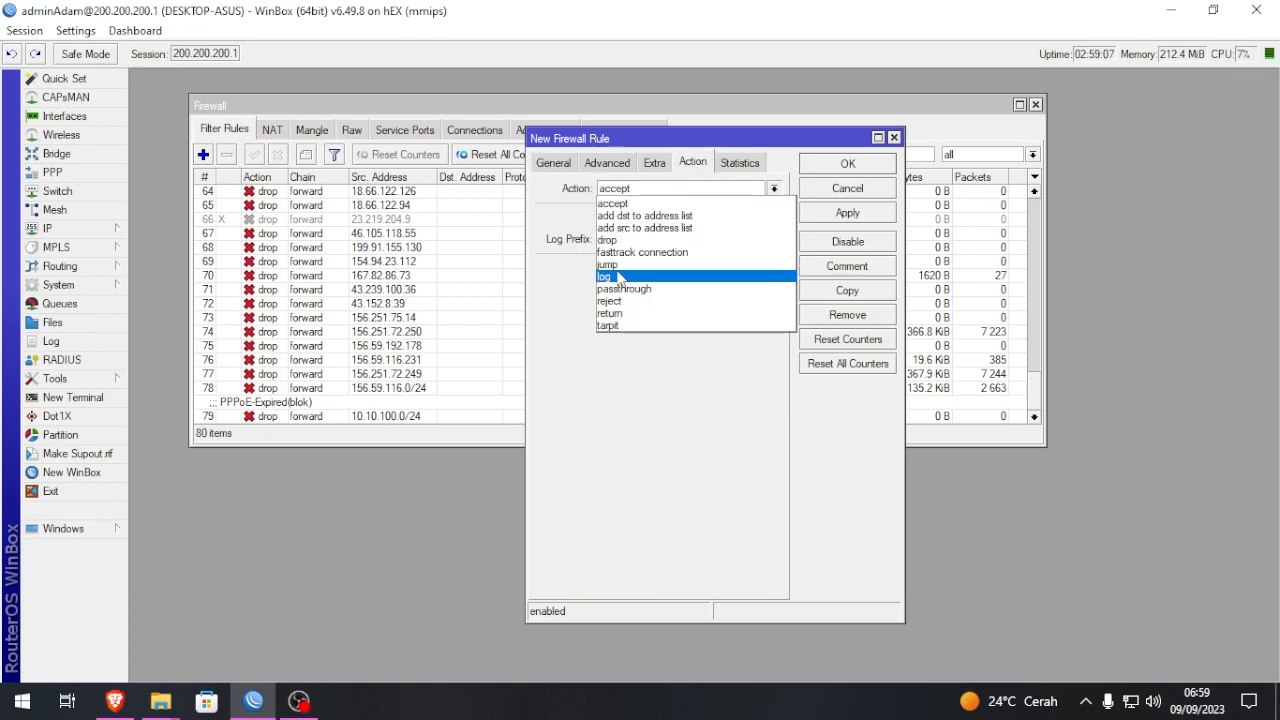
left_click(650, 240)
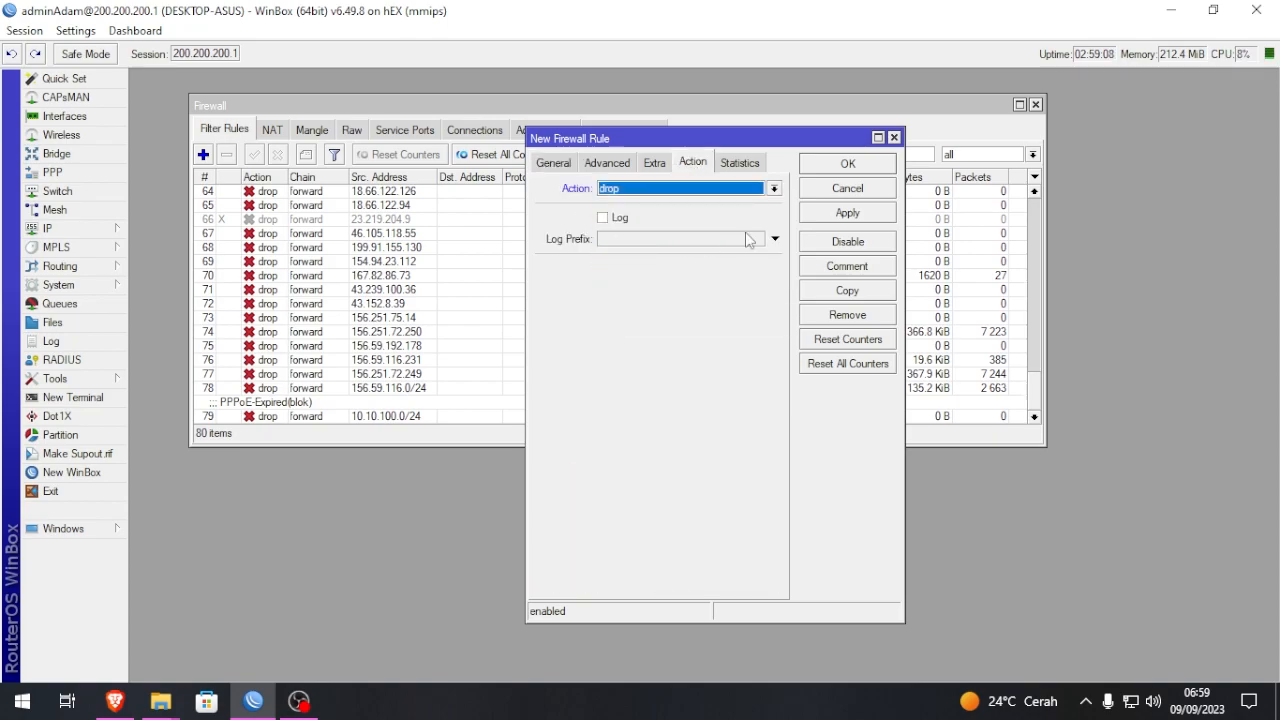
left_click(894, 137)
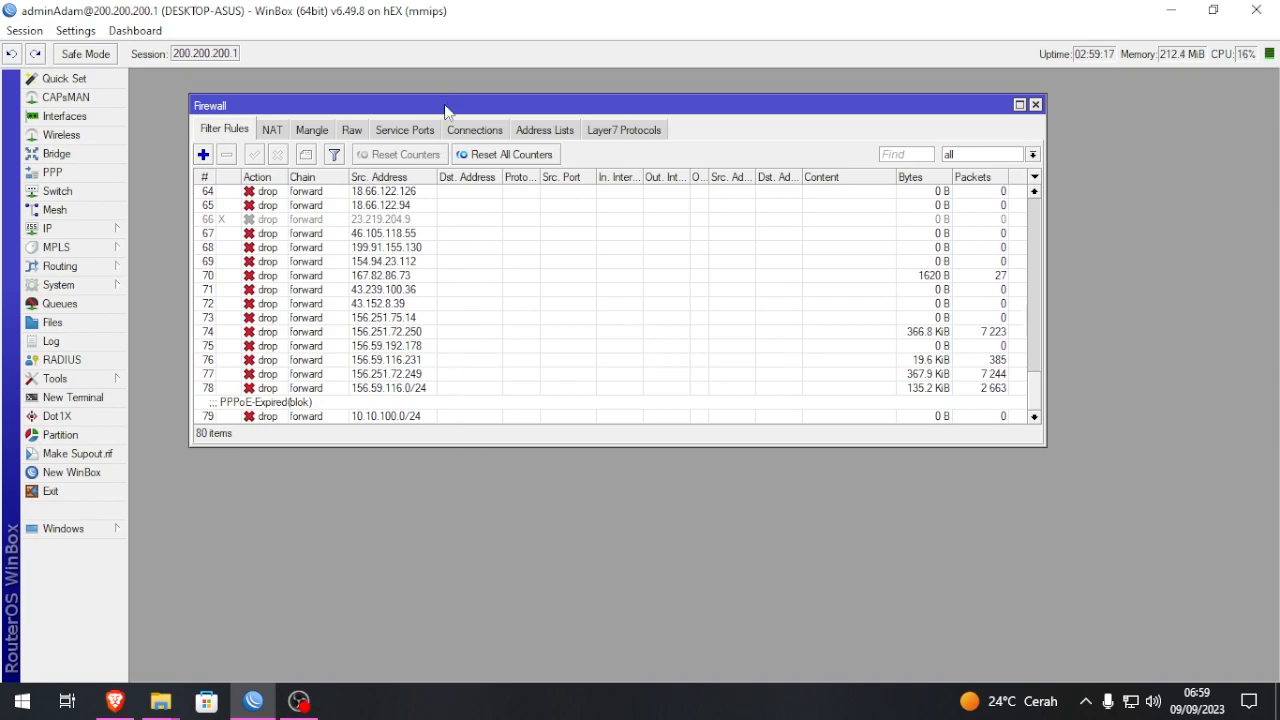
left_click_drag(443, 106, 465, 168)
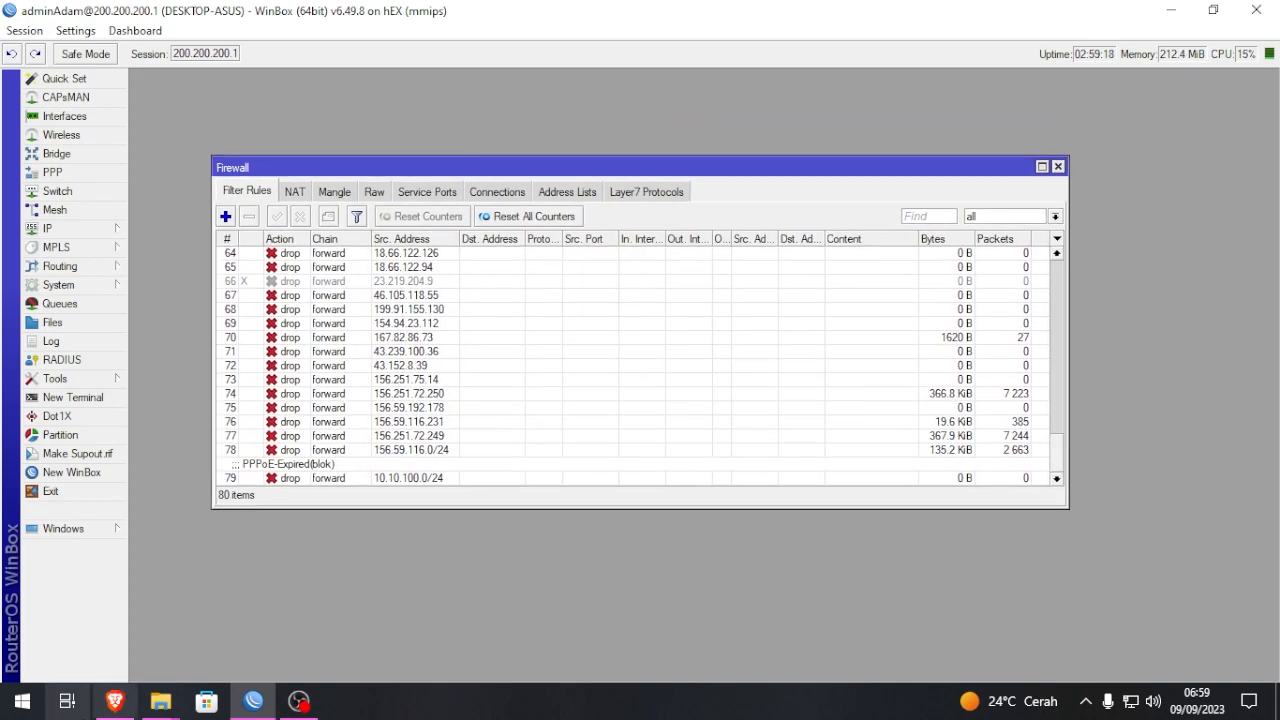
- Switch to the browser and highlight the jav.com site name in the urlscan.io lookup address
left_click(115, 701)
left_click_drag(344, 46, 406, 46)
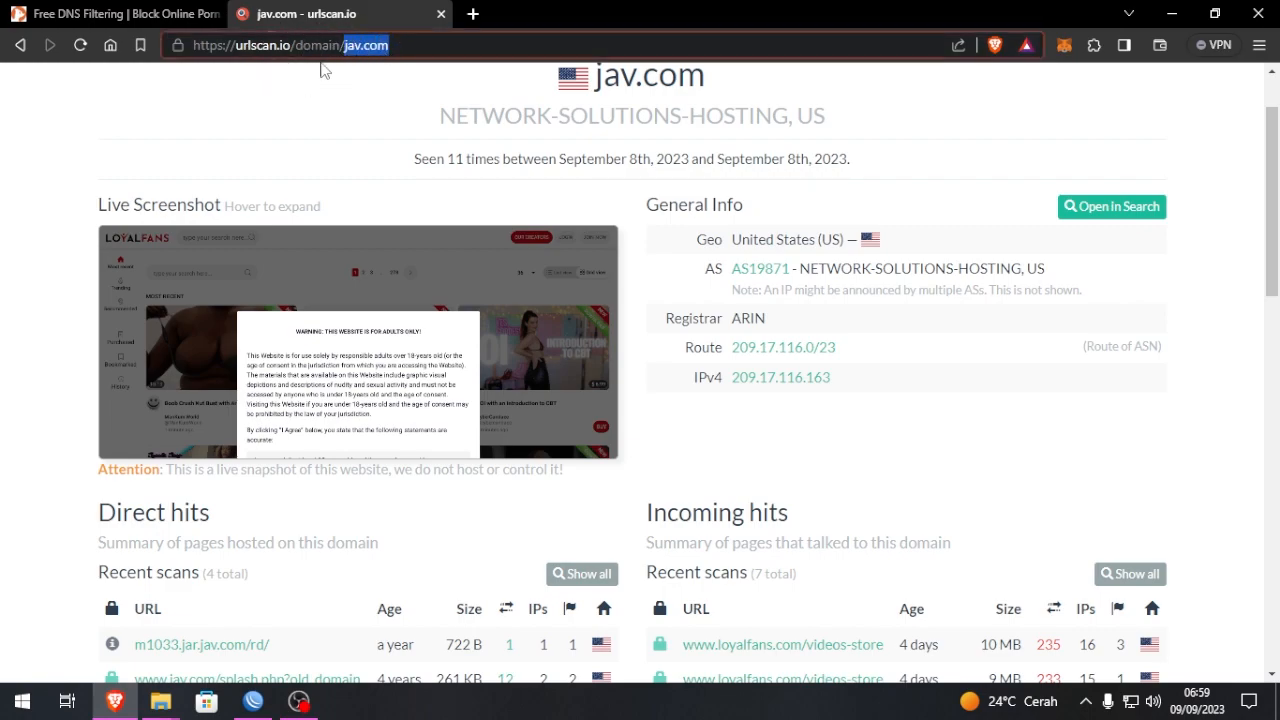
left_click(391, 46)
left_click_drag(409, 46, 300, 55)
left_click(353, 55)
left_click_drag(389, 46, 345, 52)
- Switch to WinBox, open the interface list, and move the Firewall window clear of it
mouse_move(255, 706)
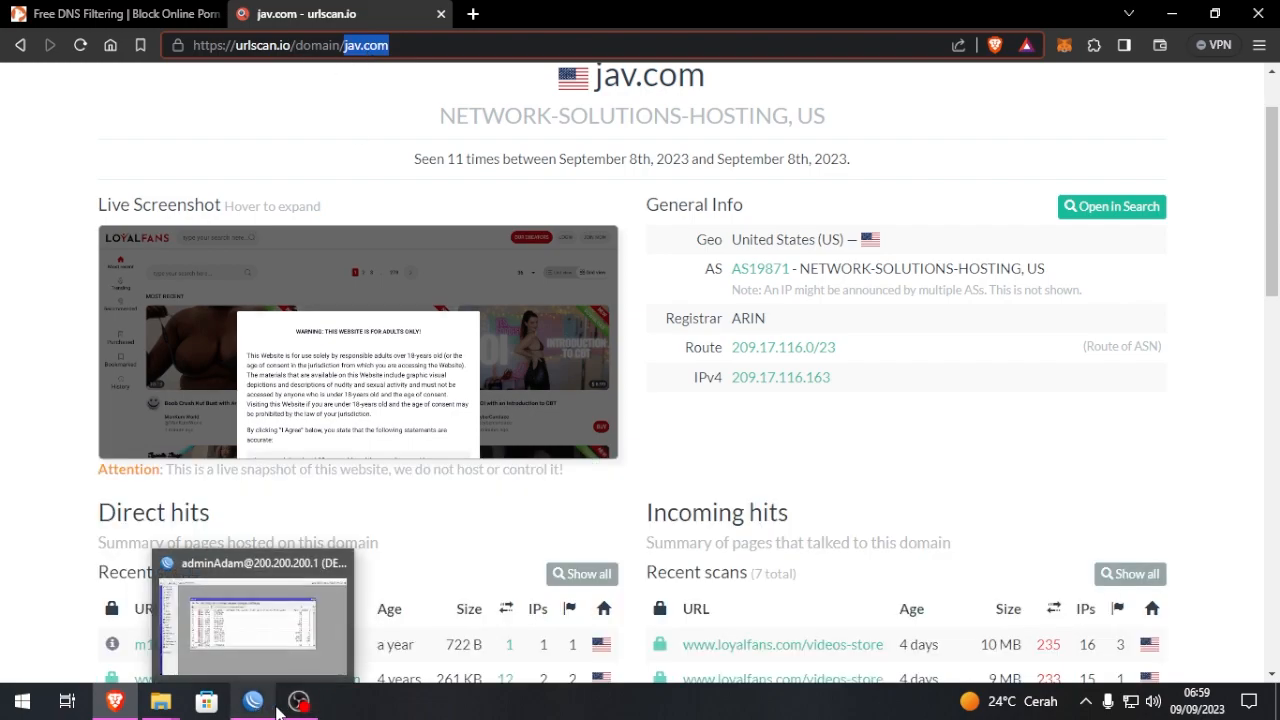
left_click(254, 705)
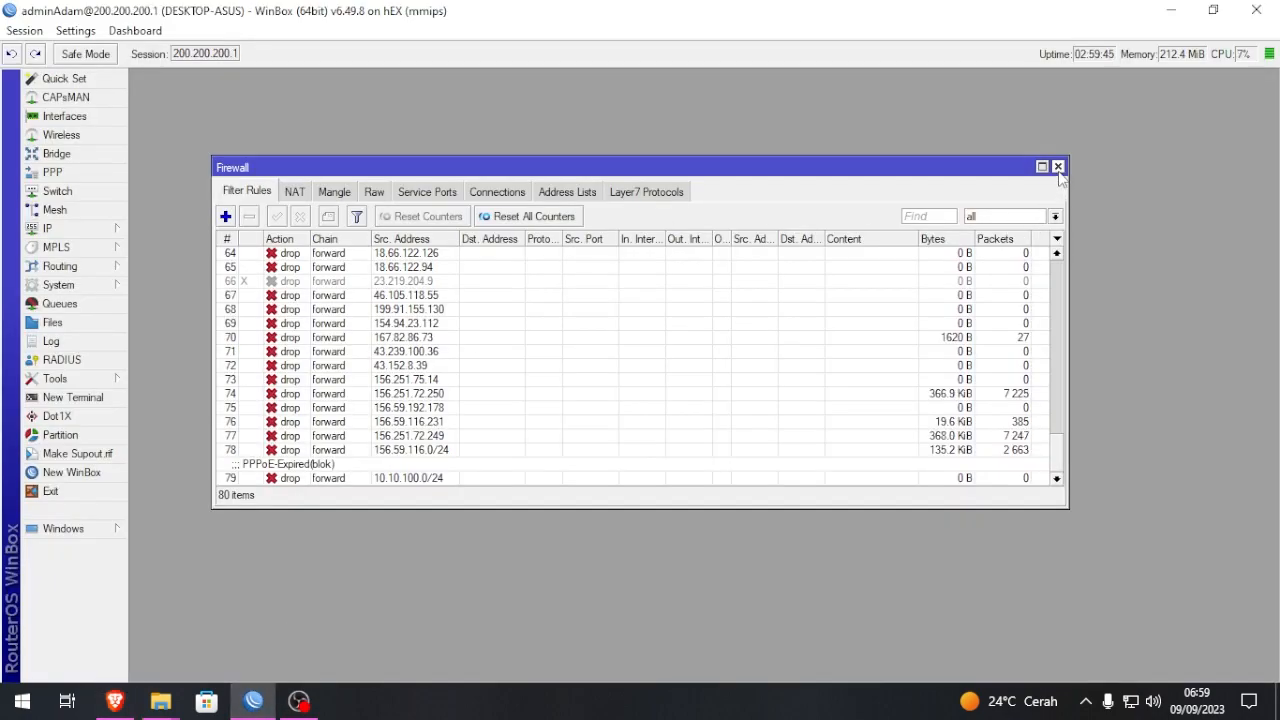
left_click(92, 115)
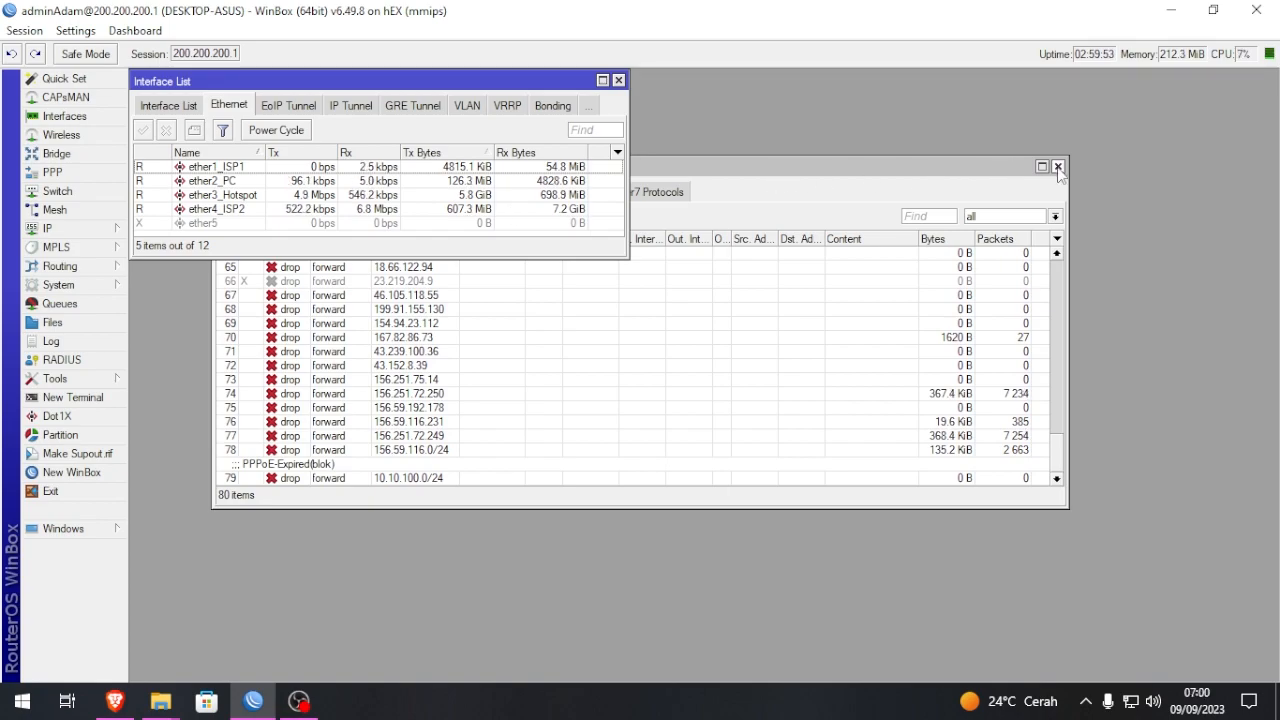
left_click(968, 178)
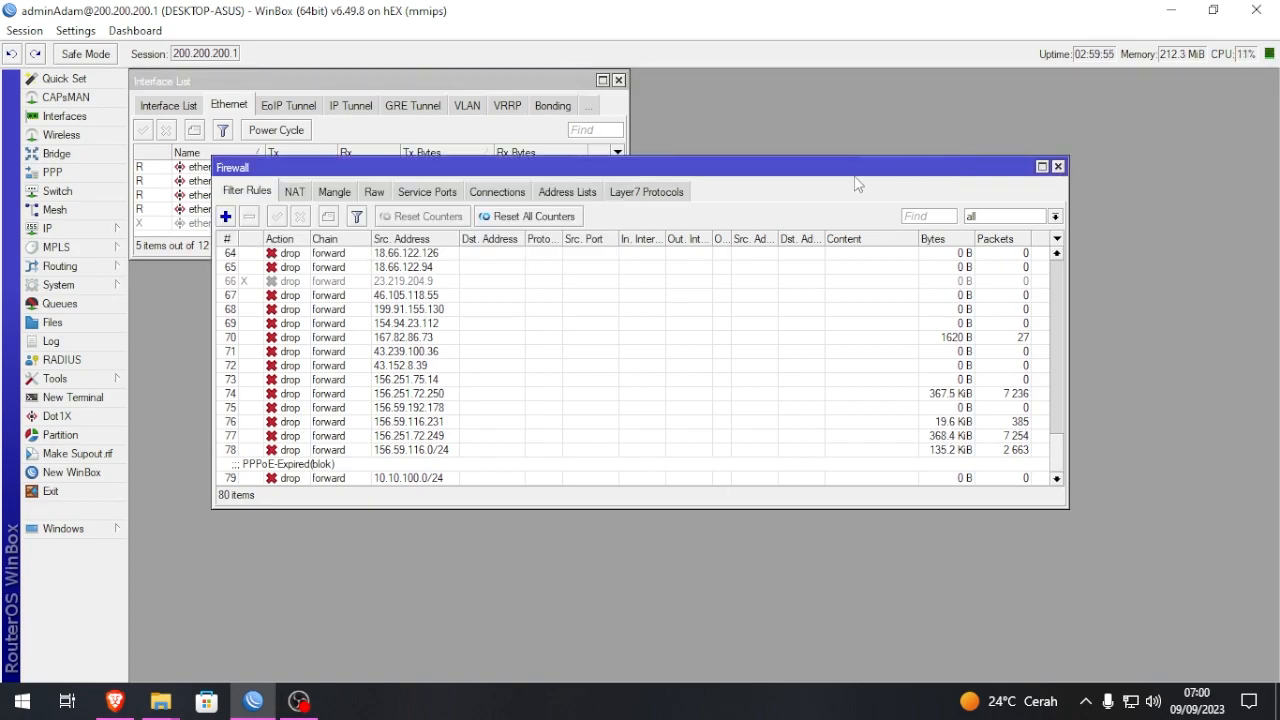
left_click_drag(778, 178, 918, 302)
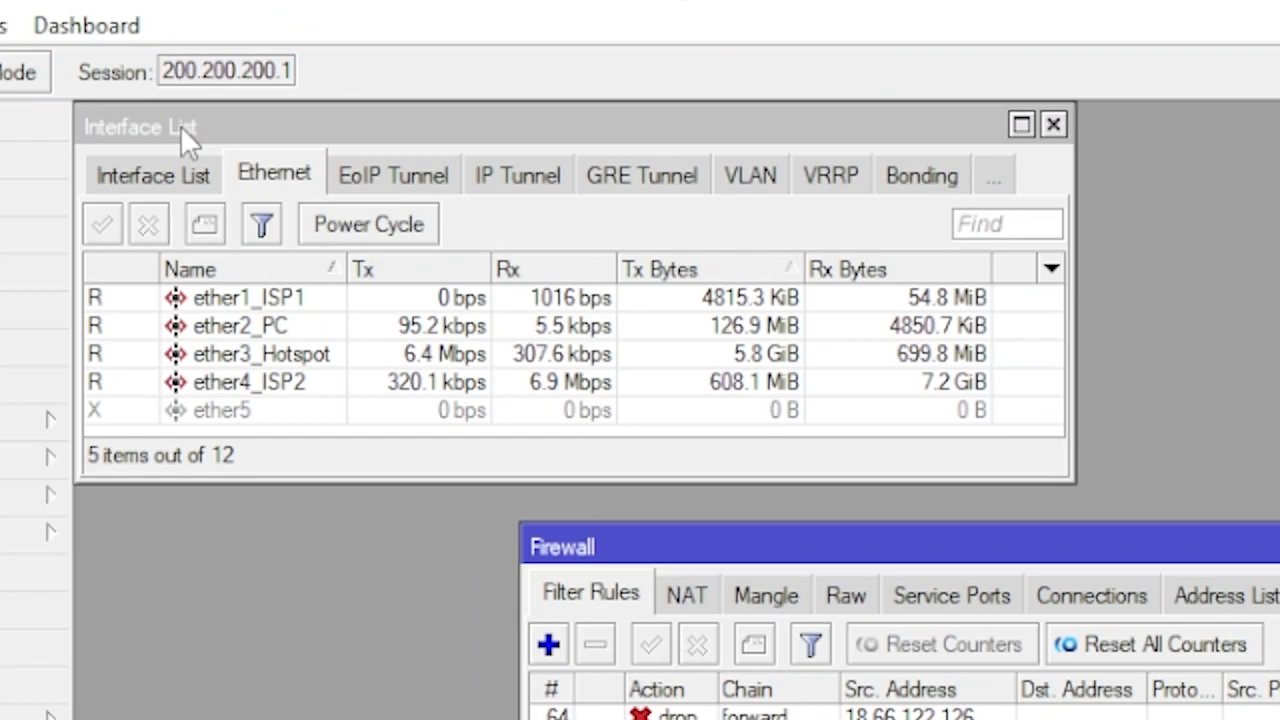
- Open the traffic details of the ether4_ISP2 interface from the Ethernet list
left_click(188, 138)
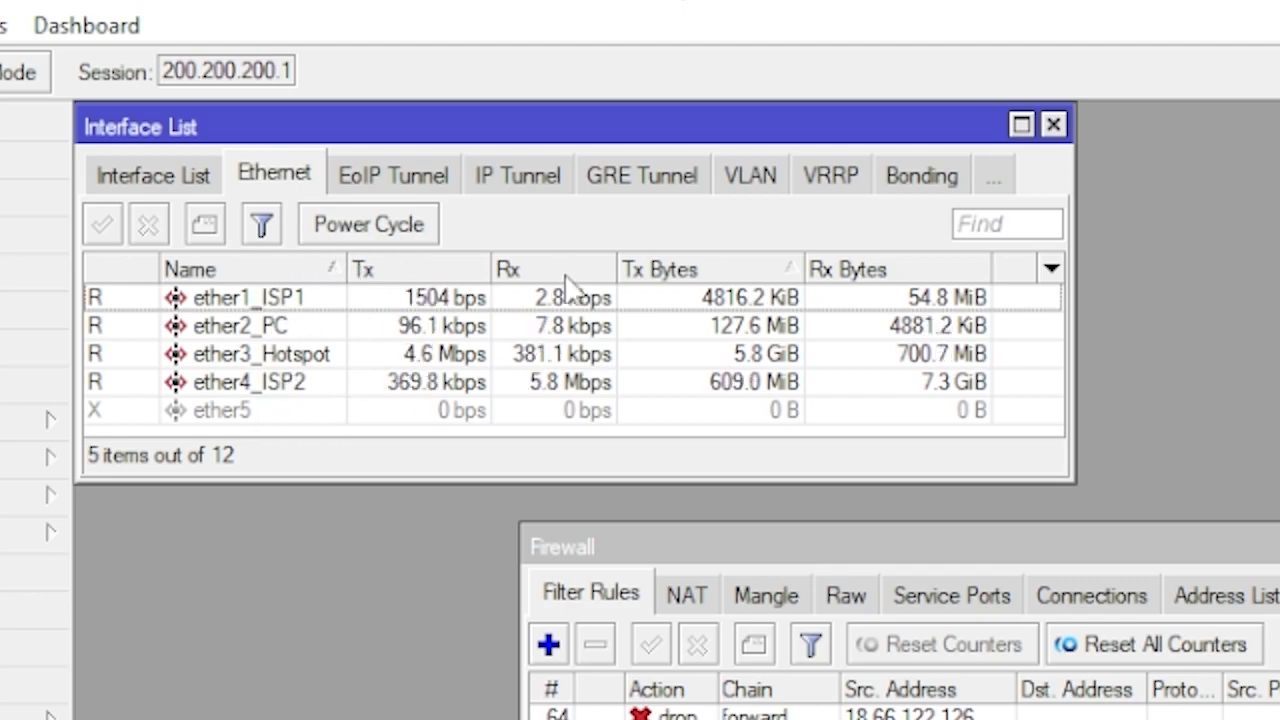
double_click(585, 388)
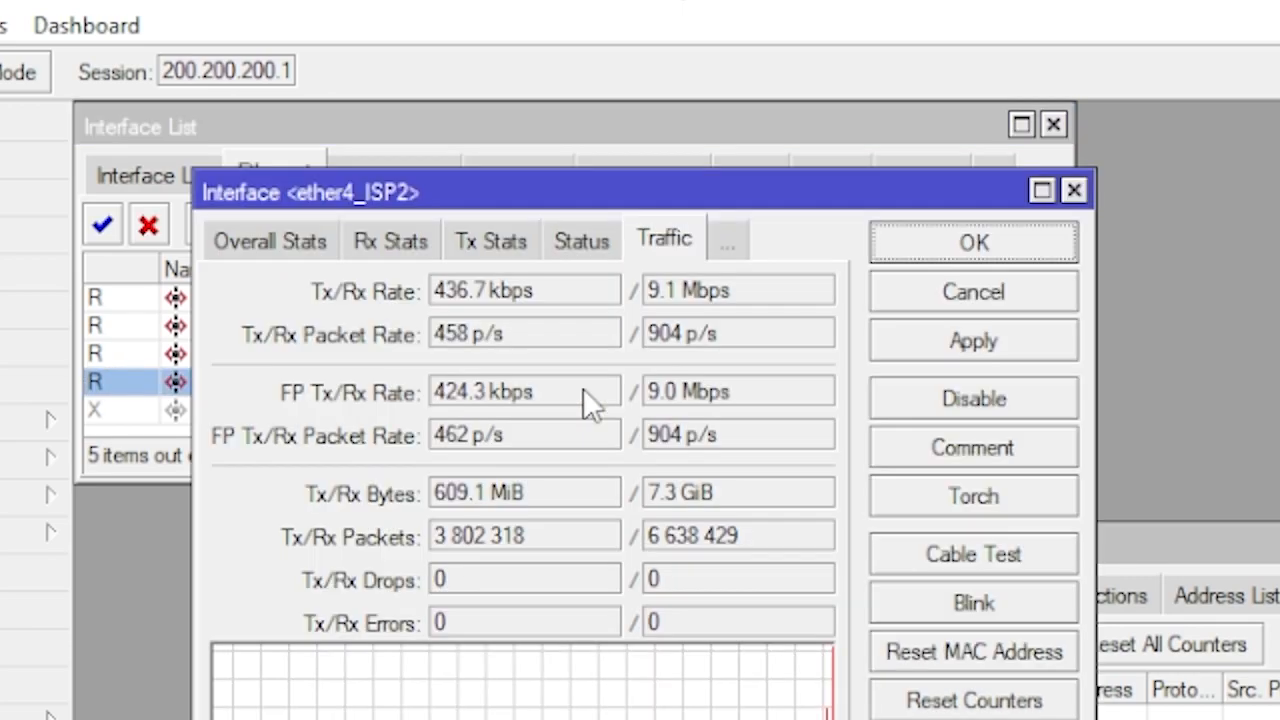
- Run Torch on the ether4_ISP2 interface to capture its live traffic, and stop the capture
left_click_drag(598, 205, 1168, 240)
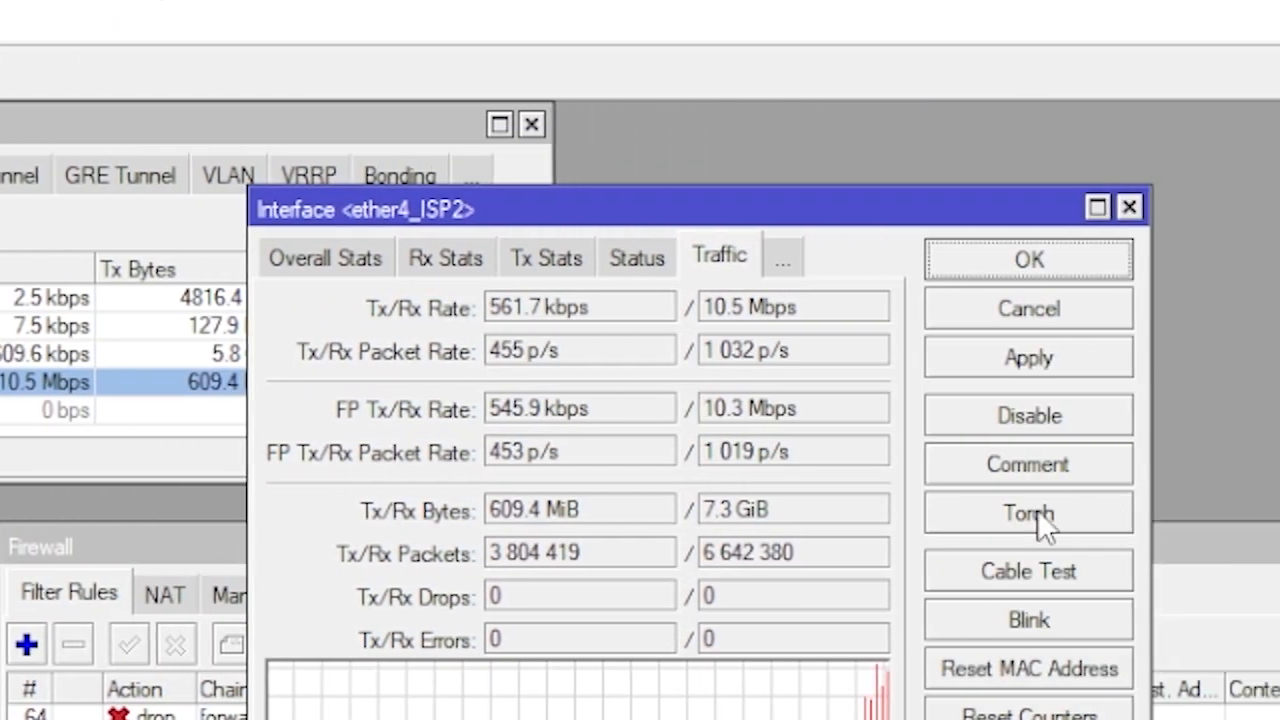
left_click(1037, 513)
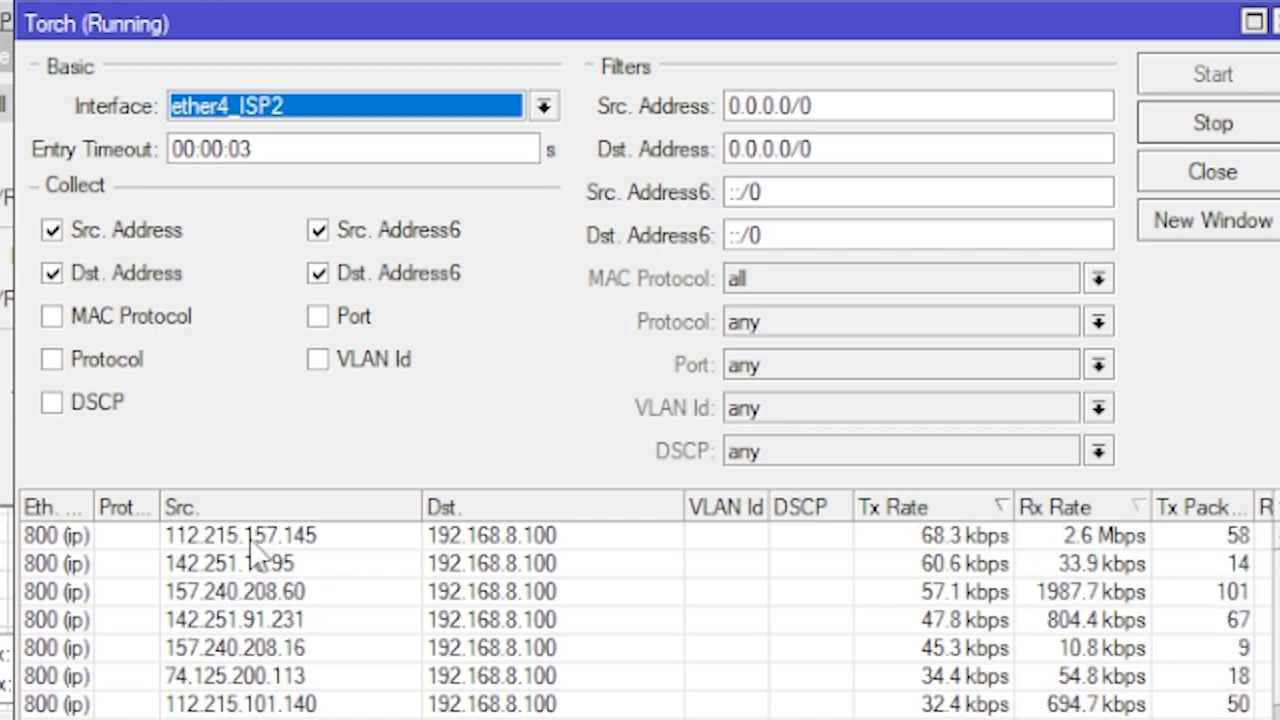
mouse_move(543, 30)
left_mouse_down()
mouse_move(497, 0)
mouse_move(478, 36)
mouse_move(543, 9)
left_mouse_up()
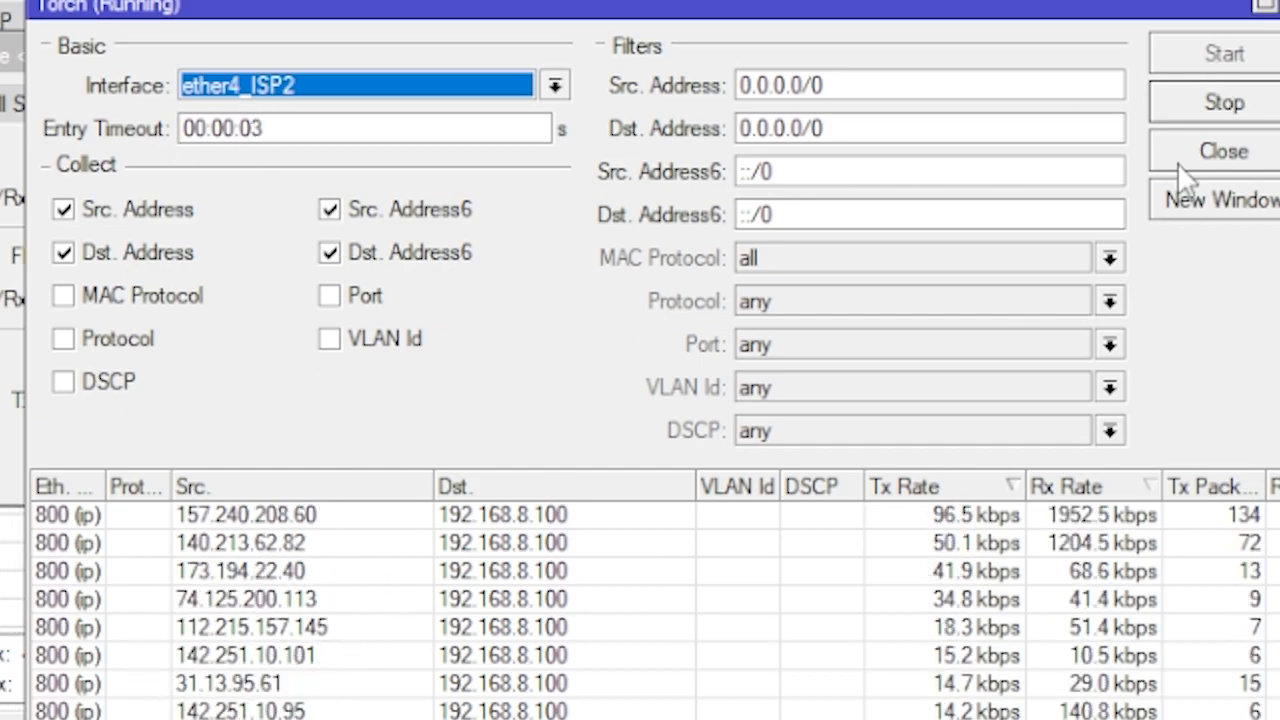
left_click(1222, 104)
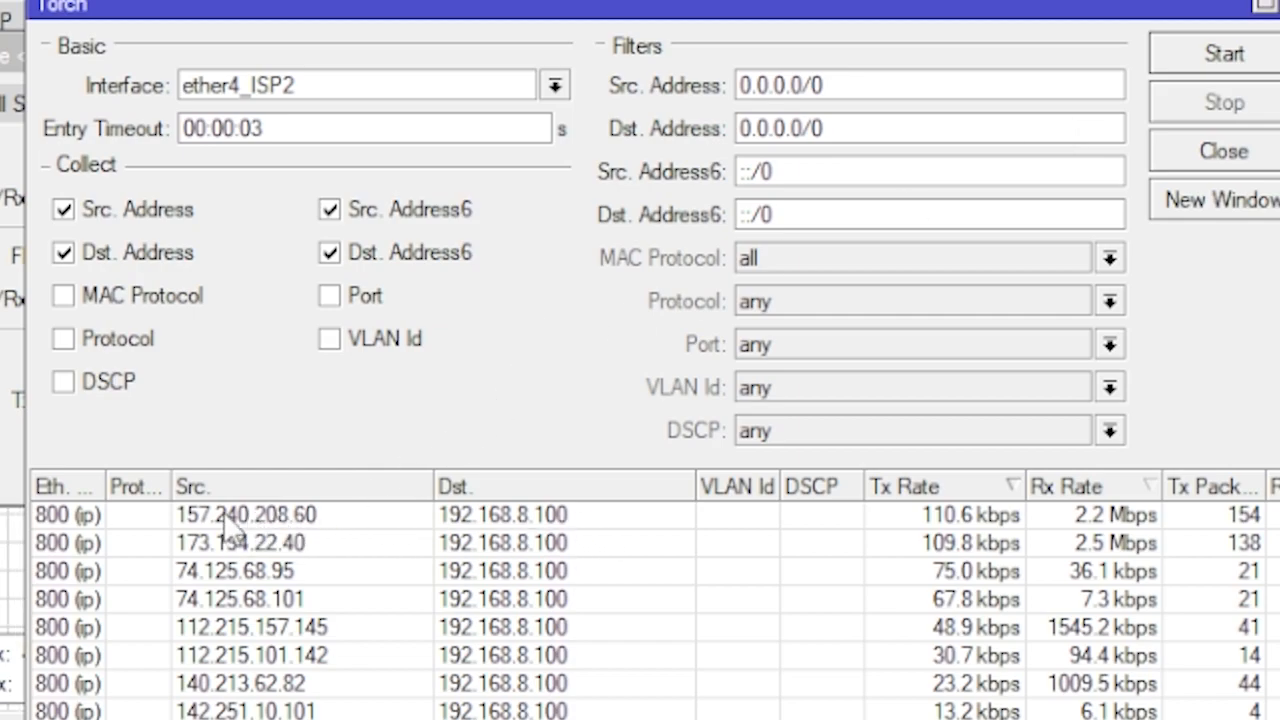
- Load 157.240.208.60 from the Torch results into the source address filter and copy it
left_click(289, 526)
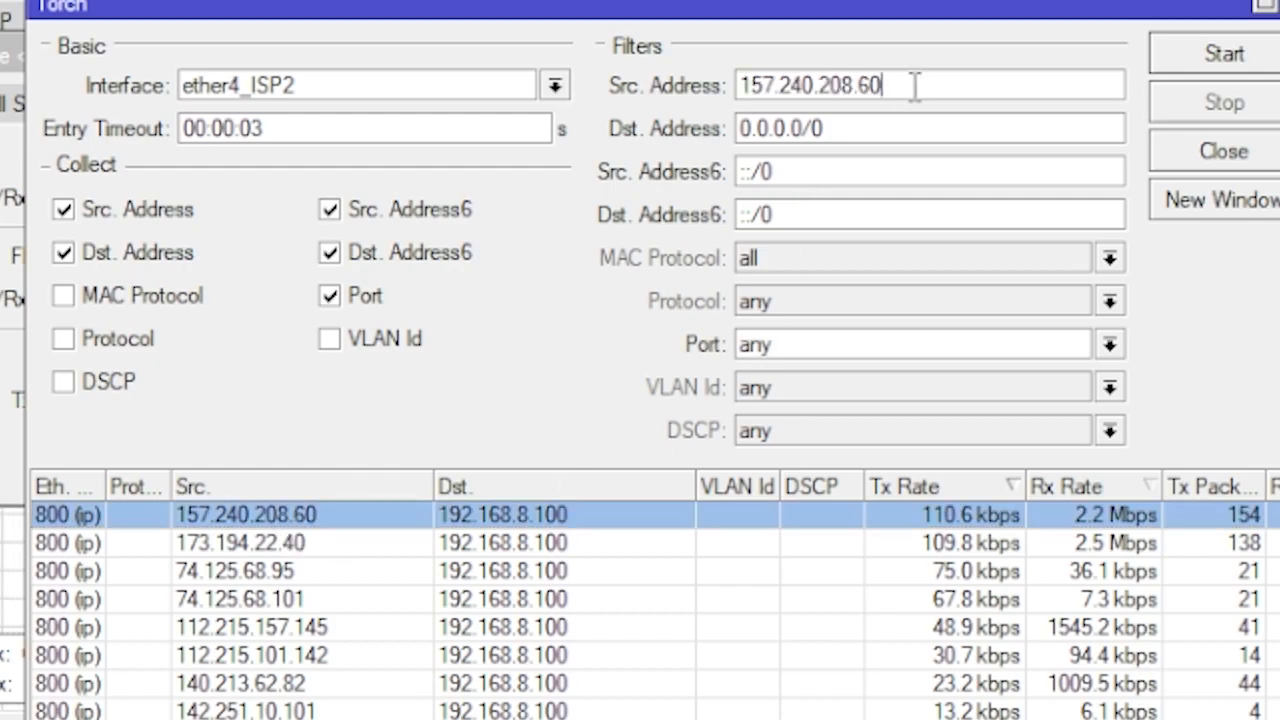
left_click_drag(917, 86, 740, 86)
right_click(790, 85)
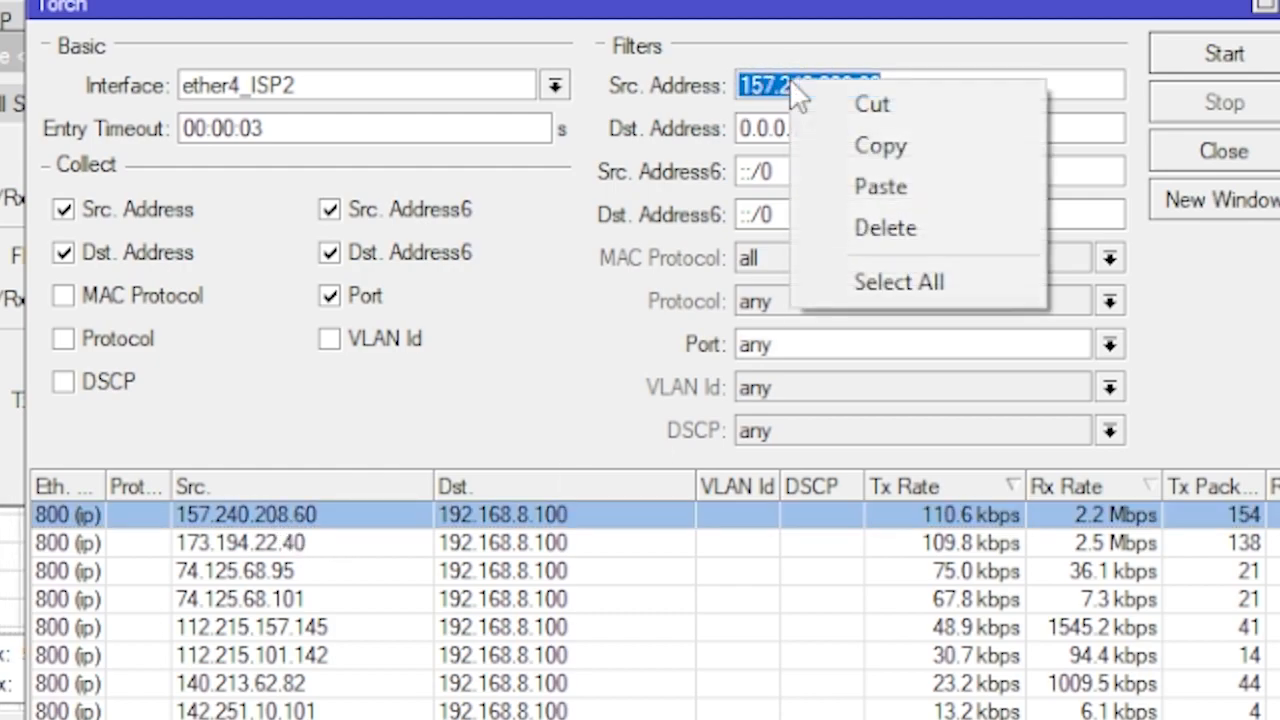
left_click(845, 149)
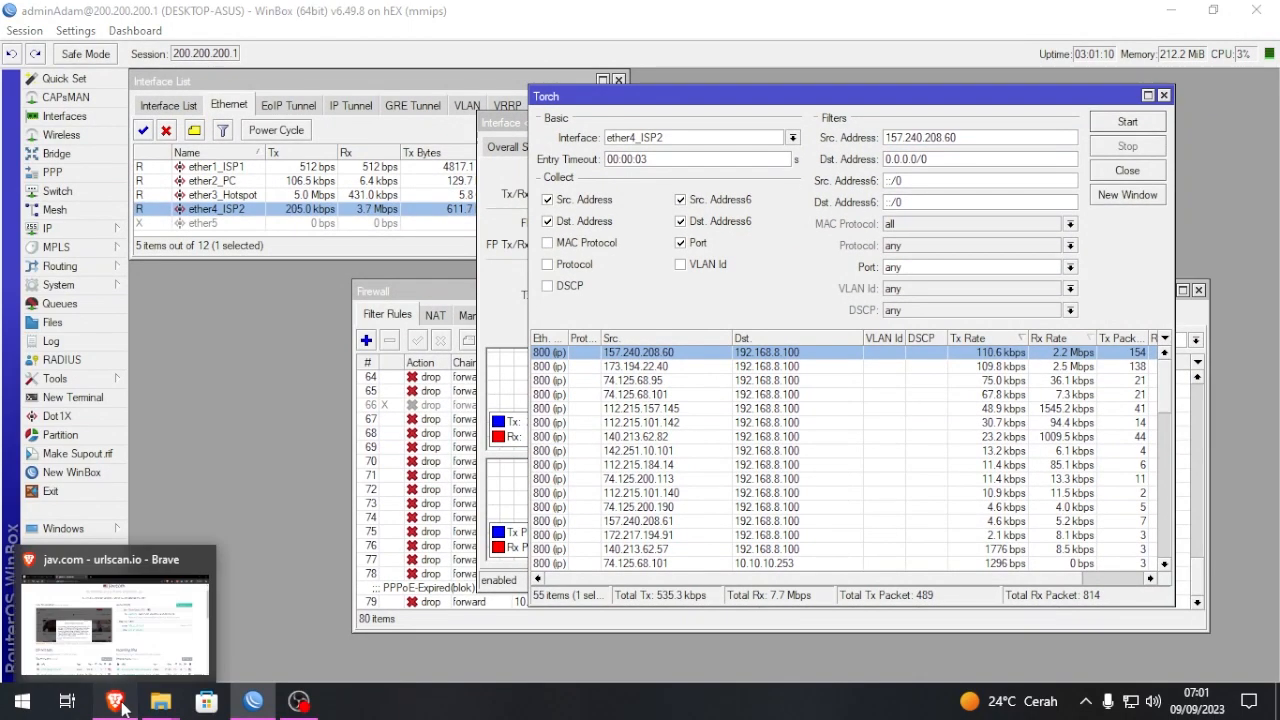
- Switch to the browser and look up 157.240.208.60 on urlscan.io by replacing the domain part of the address with ip/157.240.208.60
left_click(66, 717)
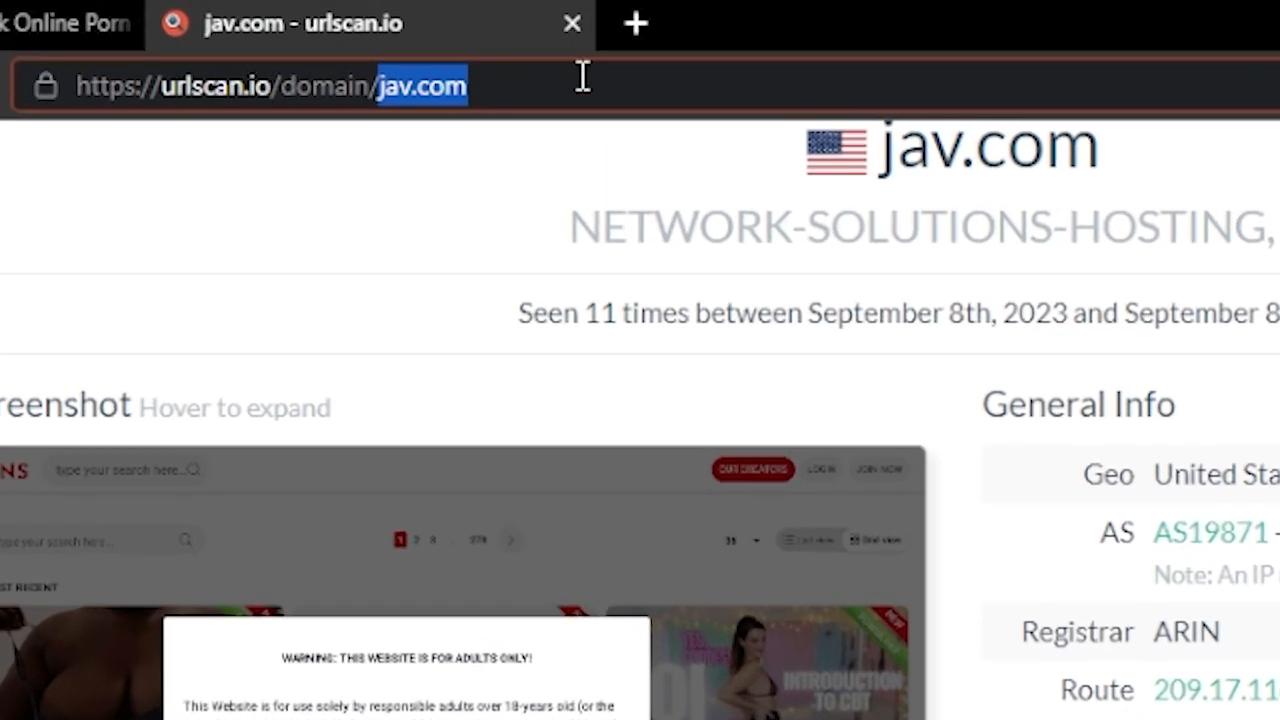
left_click_drag(583, 78, 290, 100)
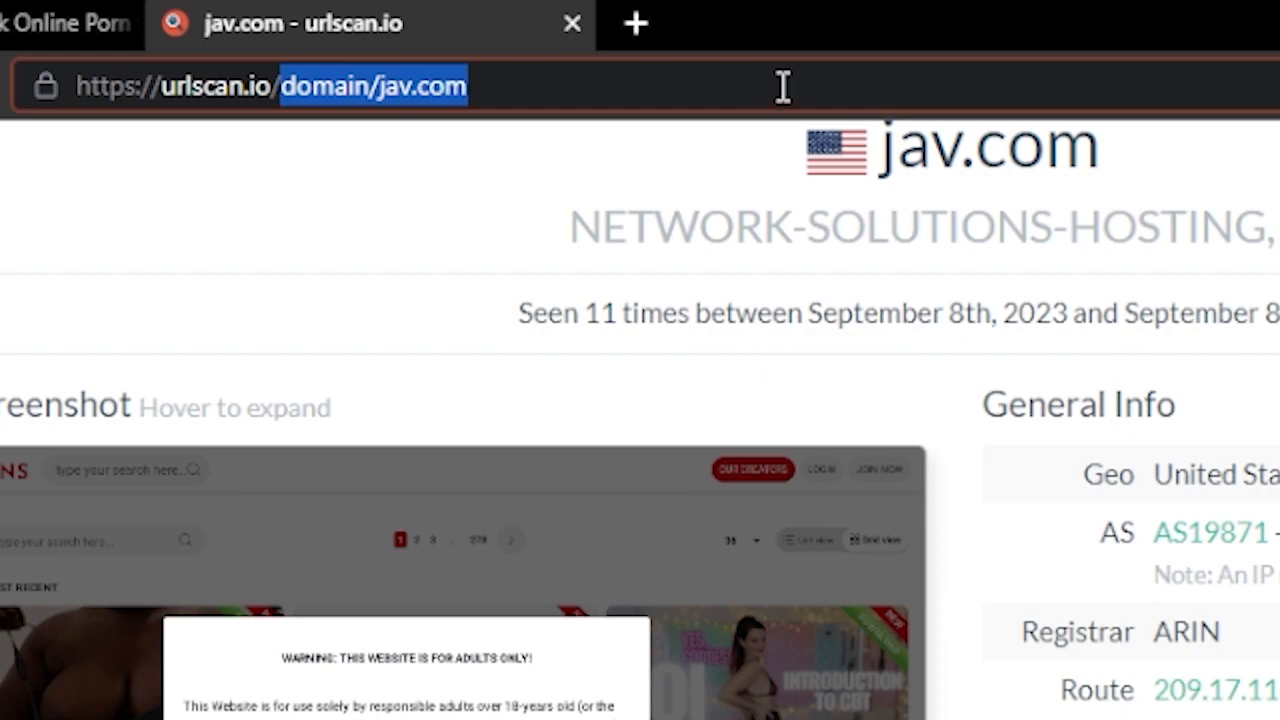
type("ip/")
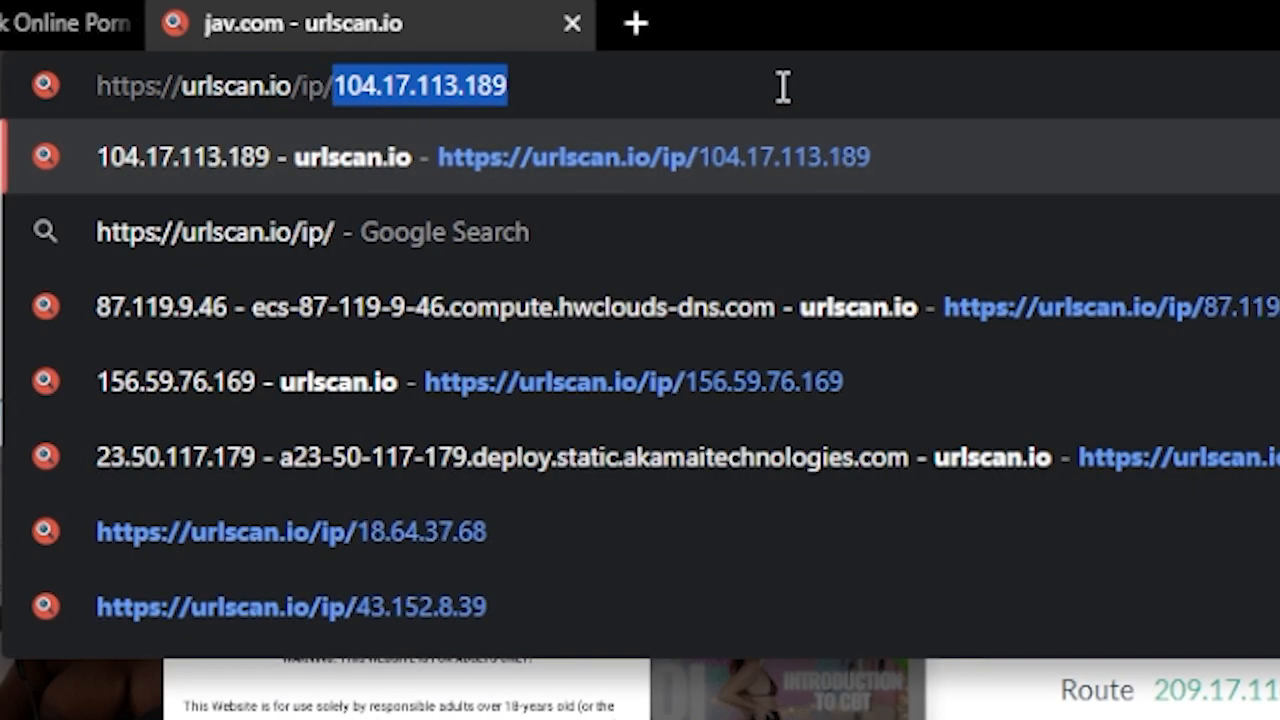
key("BackSpace")
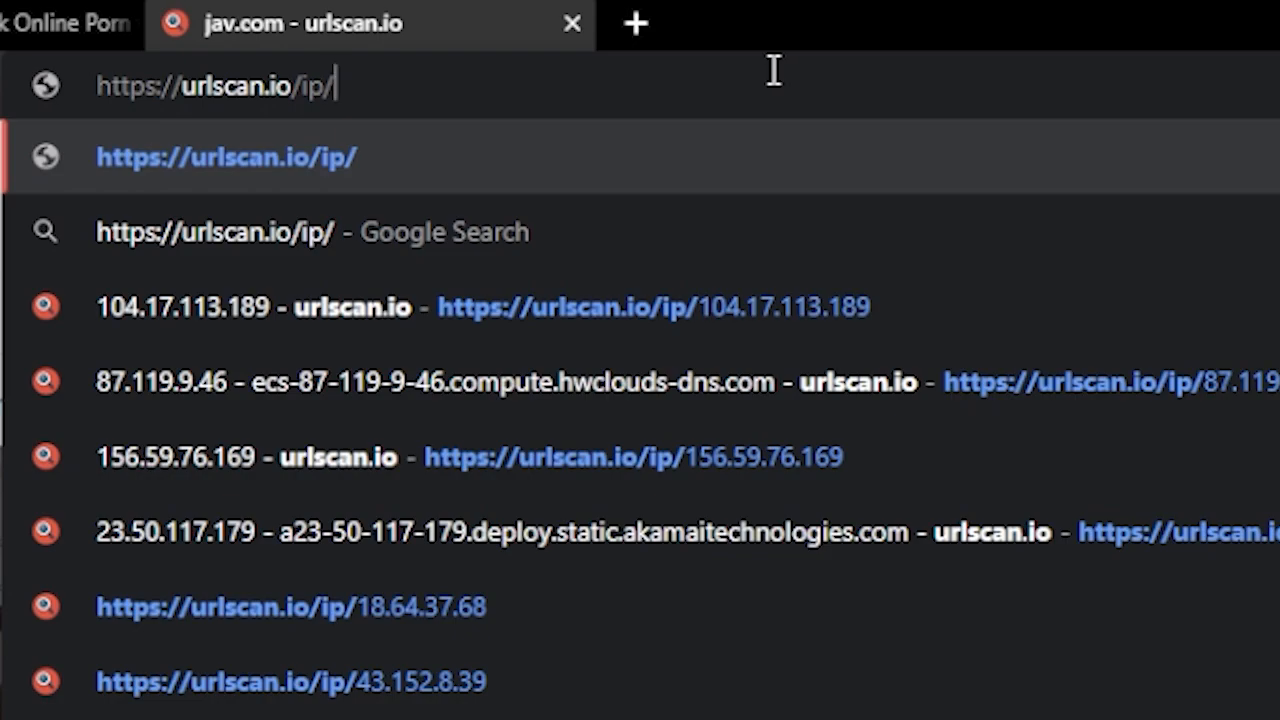
right_click(361, 95)
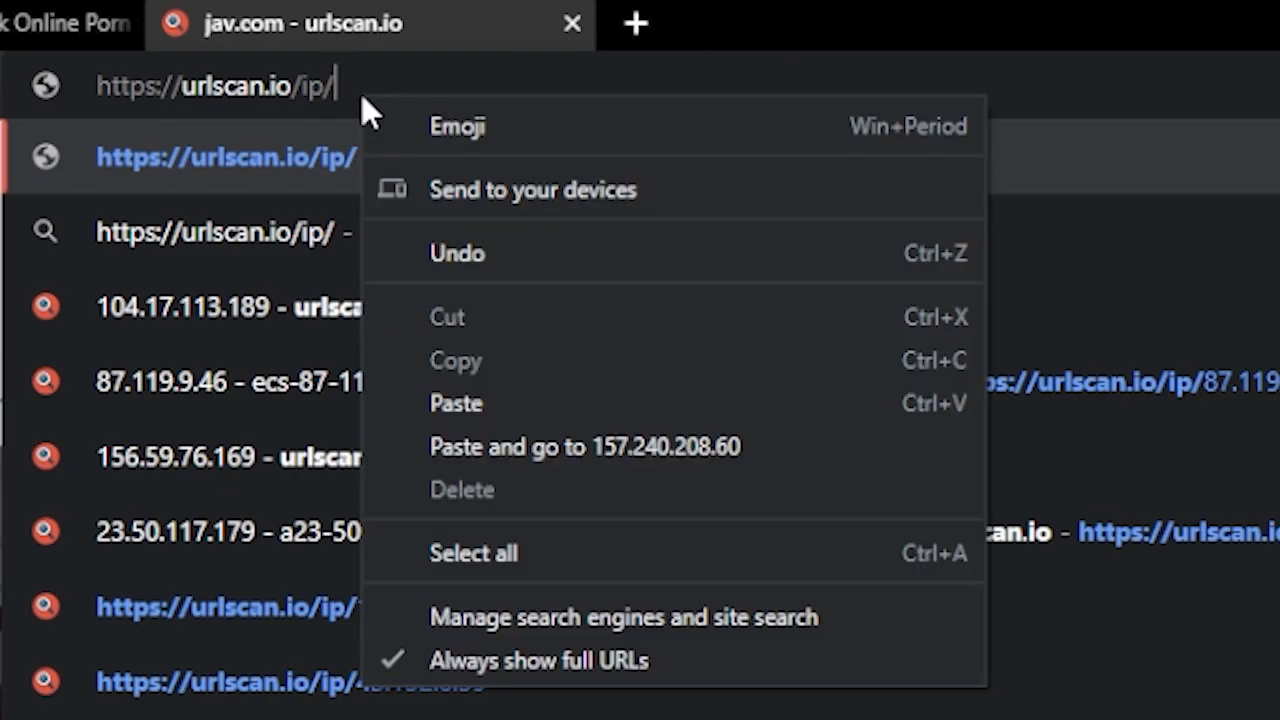
left_click(450, 412)
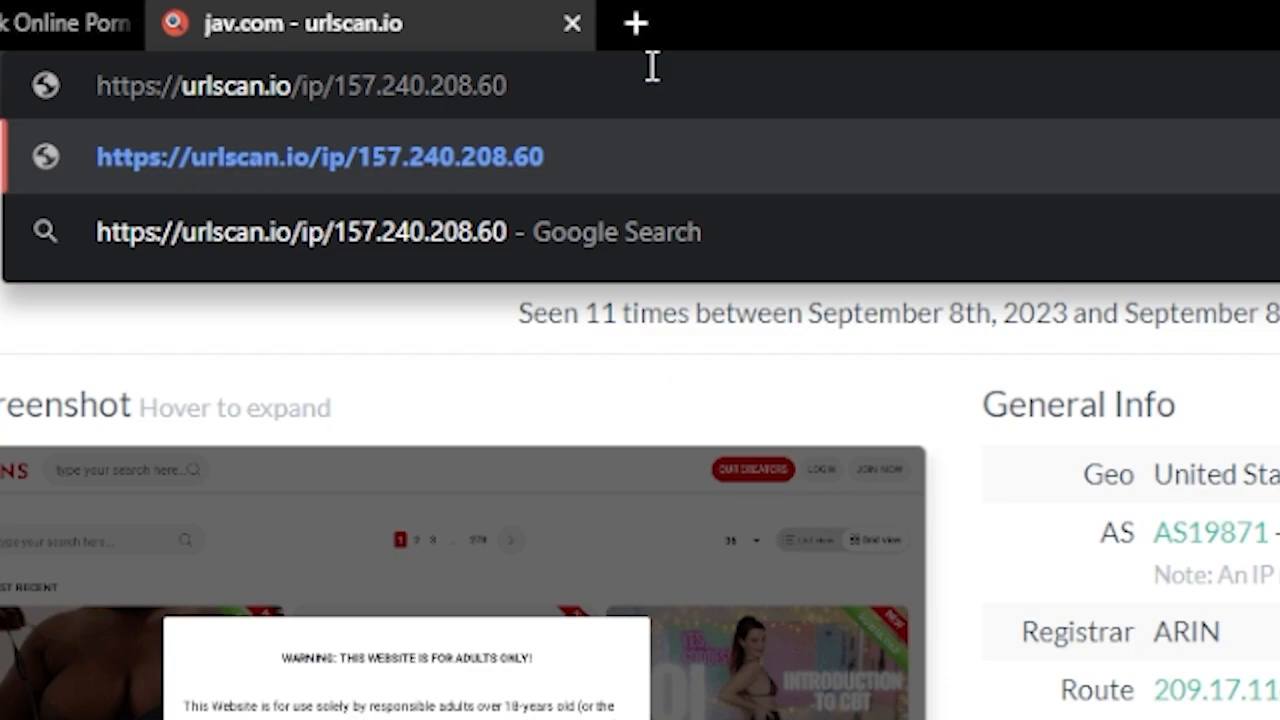
key("Return")
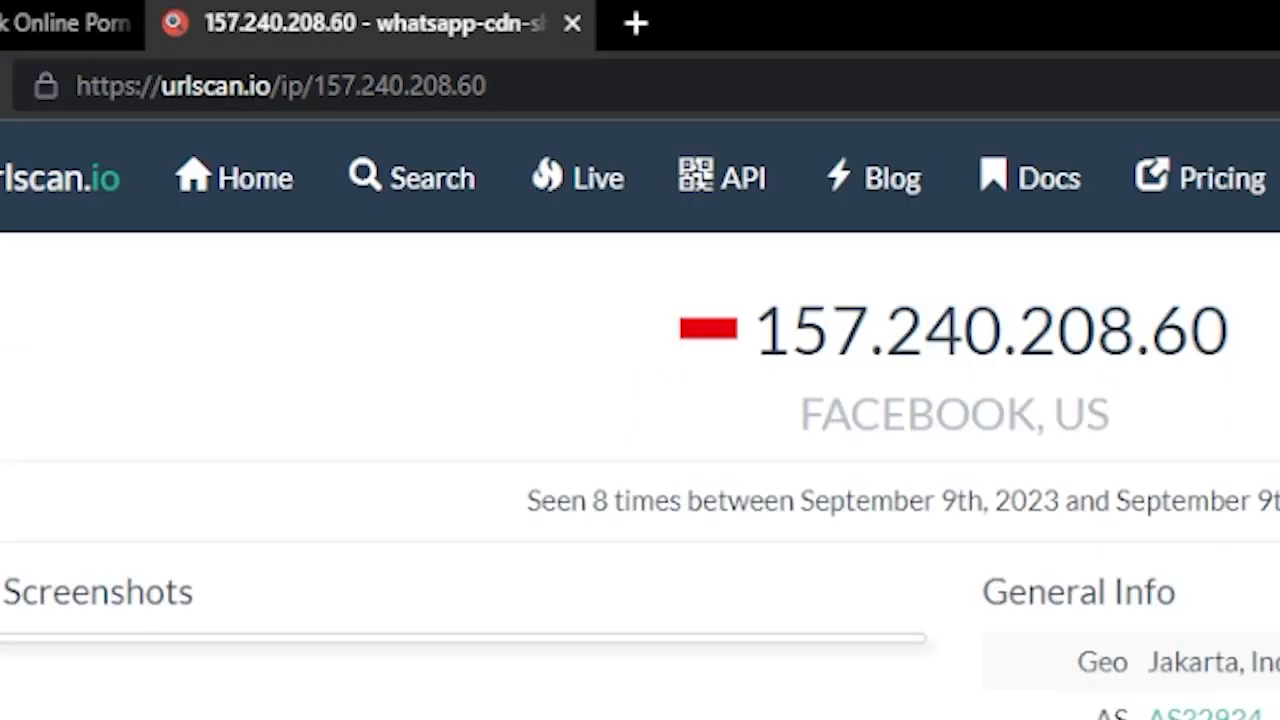
- Compare the looked-up IP address with the Torch entry in WinBox and examine its owner on the urlscan.io page
left_click_drag(766, 337, 1226, 346)
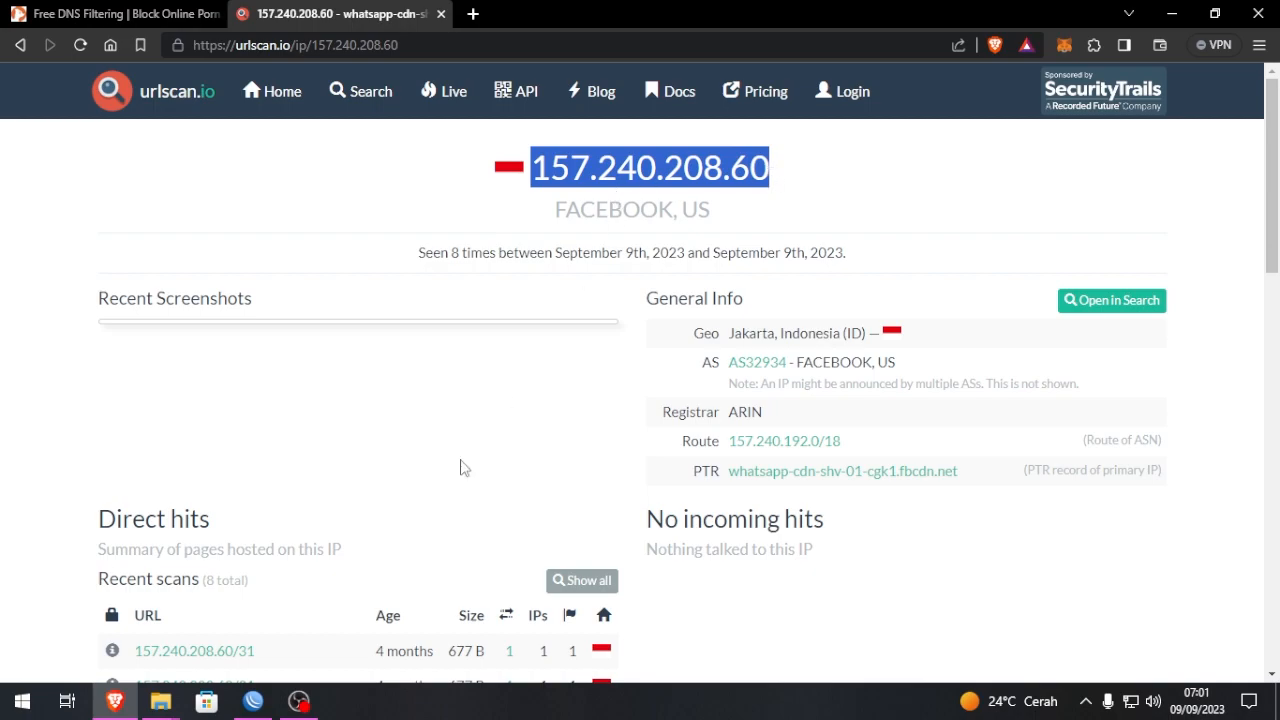
left_click(253, 701)
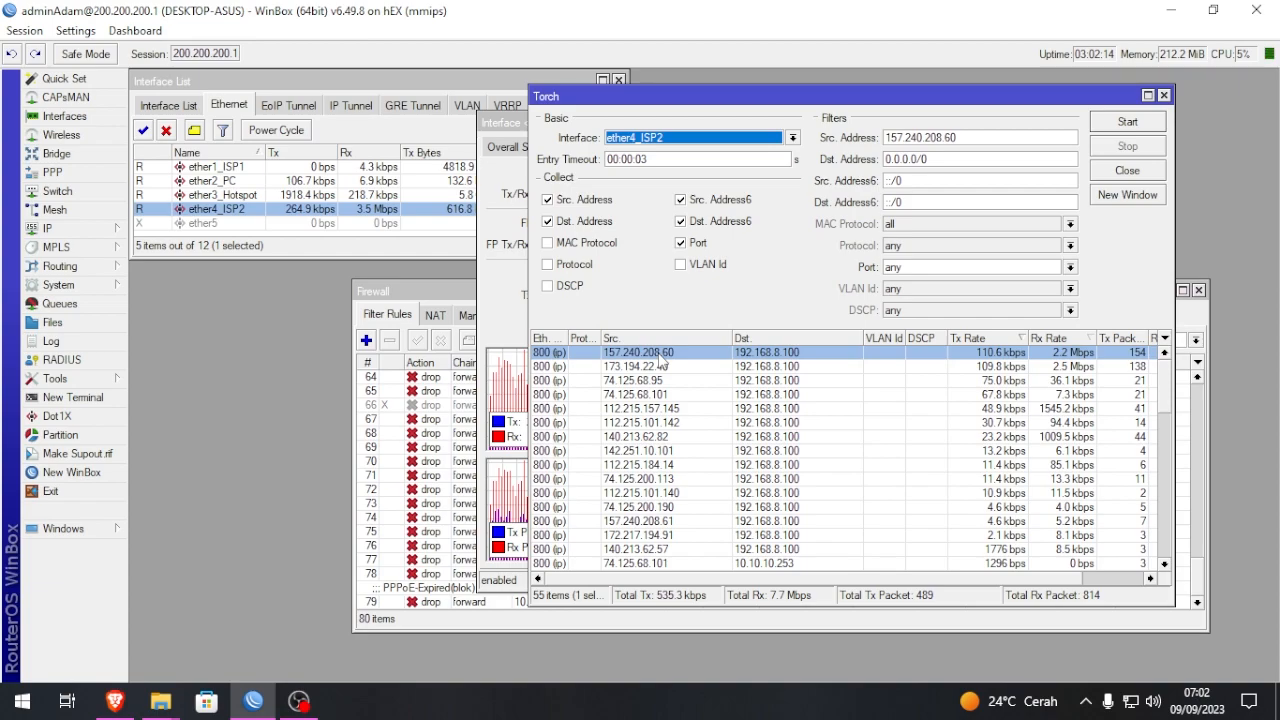
left_click(115, 701)
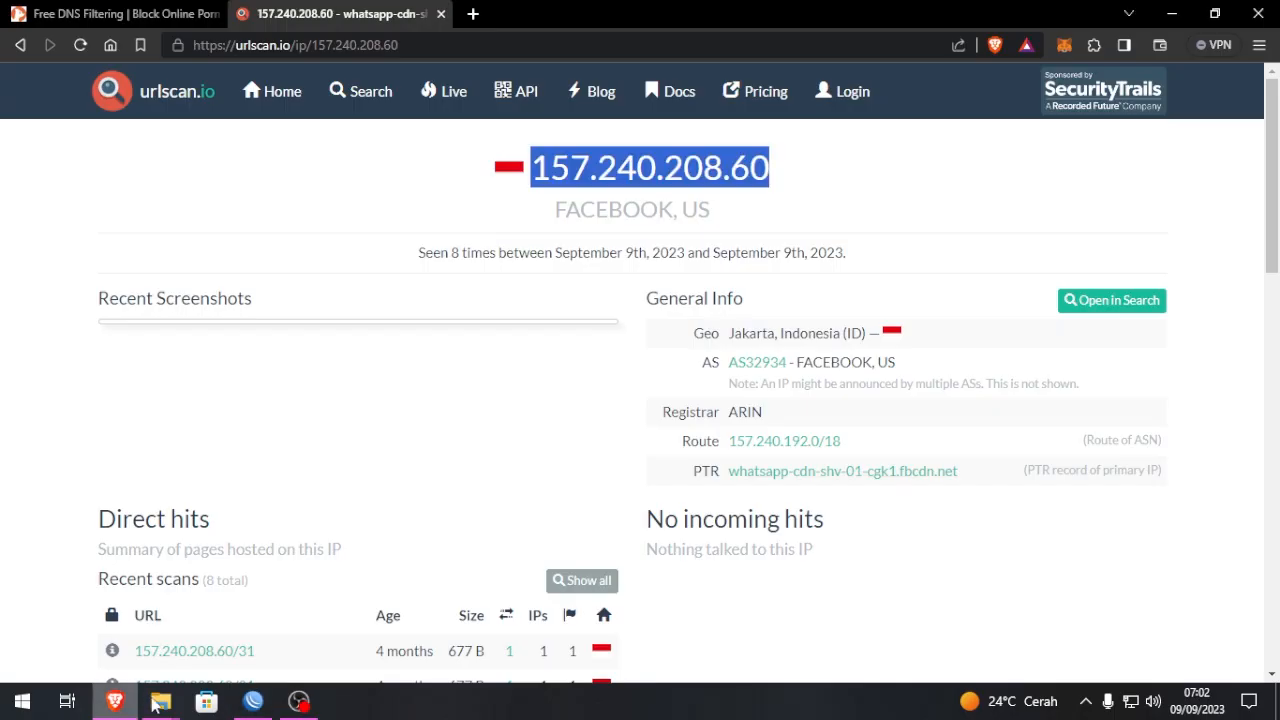
left_click(530, 172)
left_click_drag(533, 171, 777, 172)
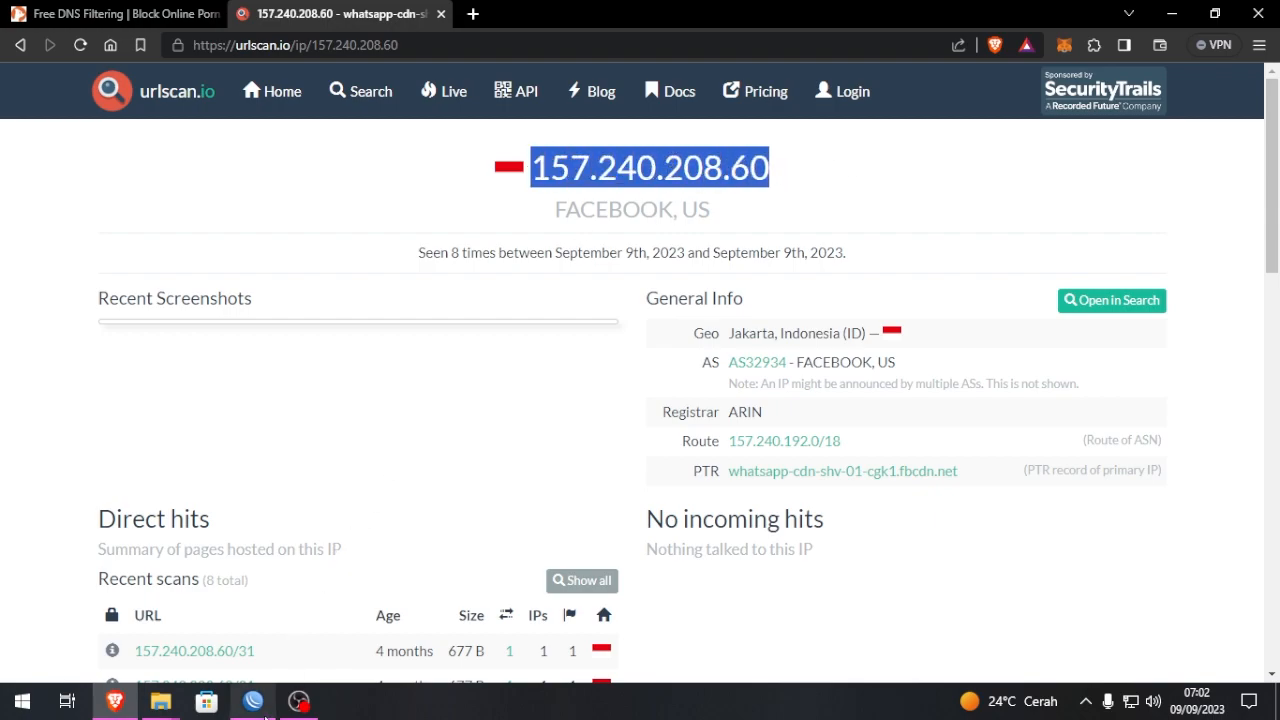
left_click(543, 175)
left_click_drag(543, 175, 792, 175)
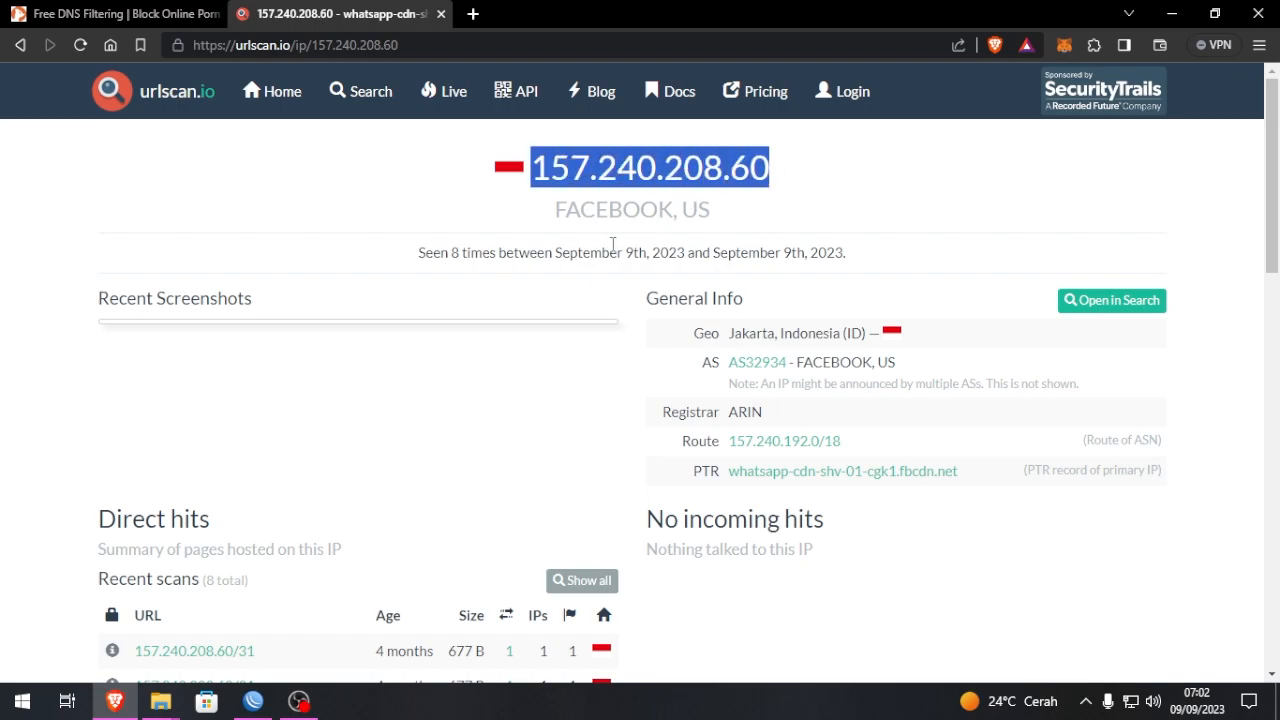
left_click_drag(556, 210, 770, 225)
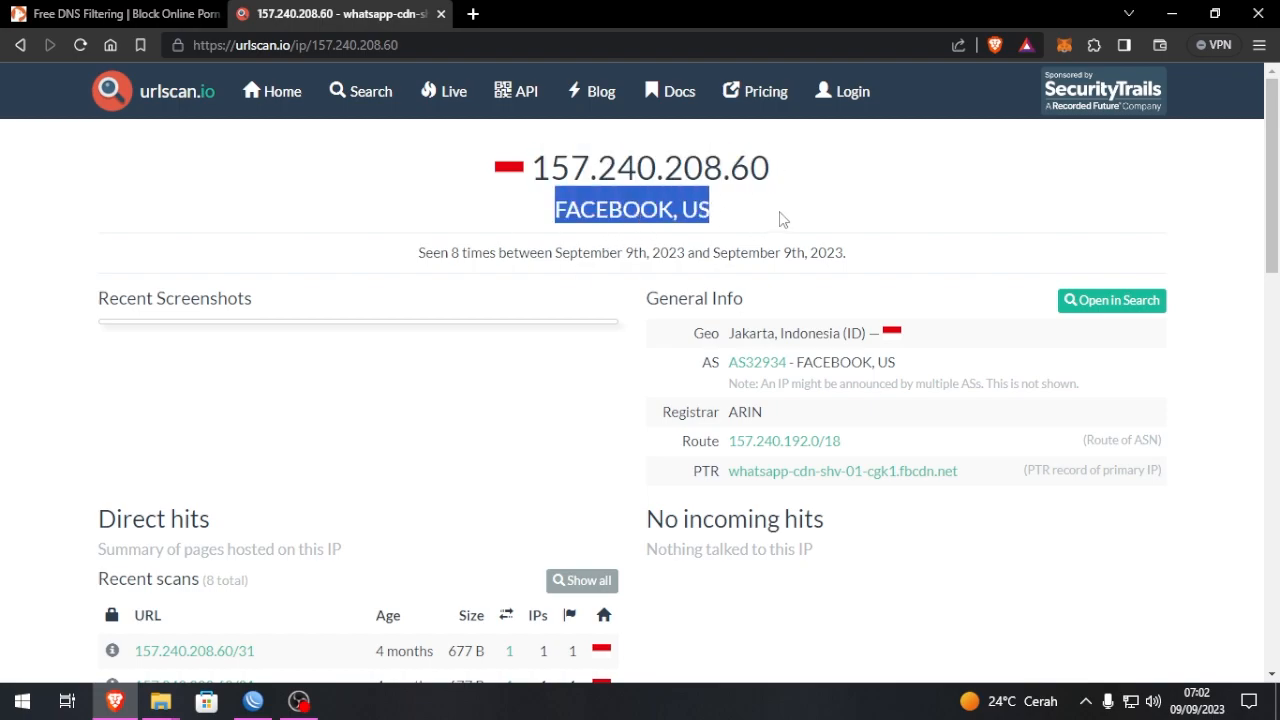
- Switch to WinBox, load 173.194.22.40 from the Torch results into the source address filter, and copy it
left_click(253, 701)
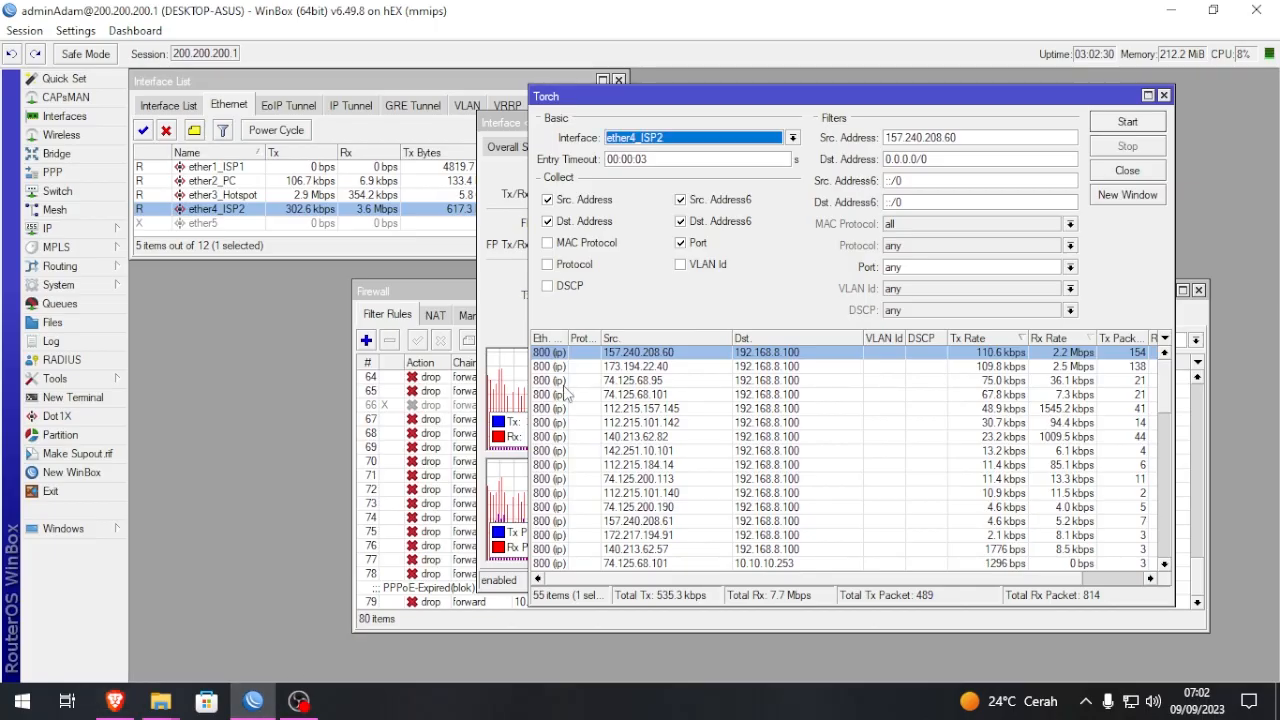
left_click(628, 367)
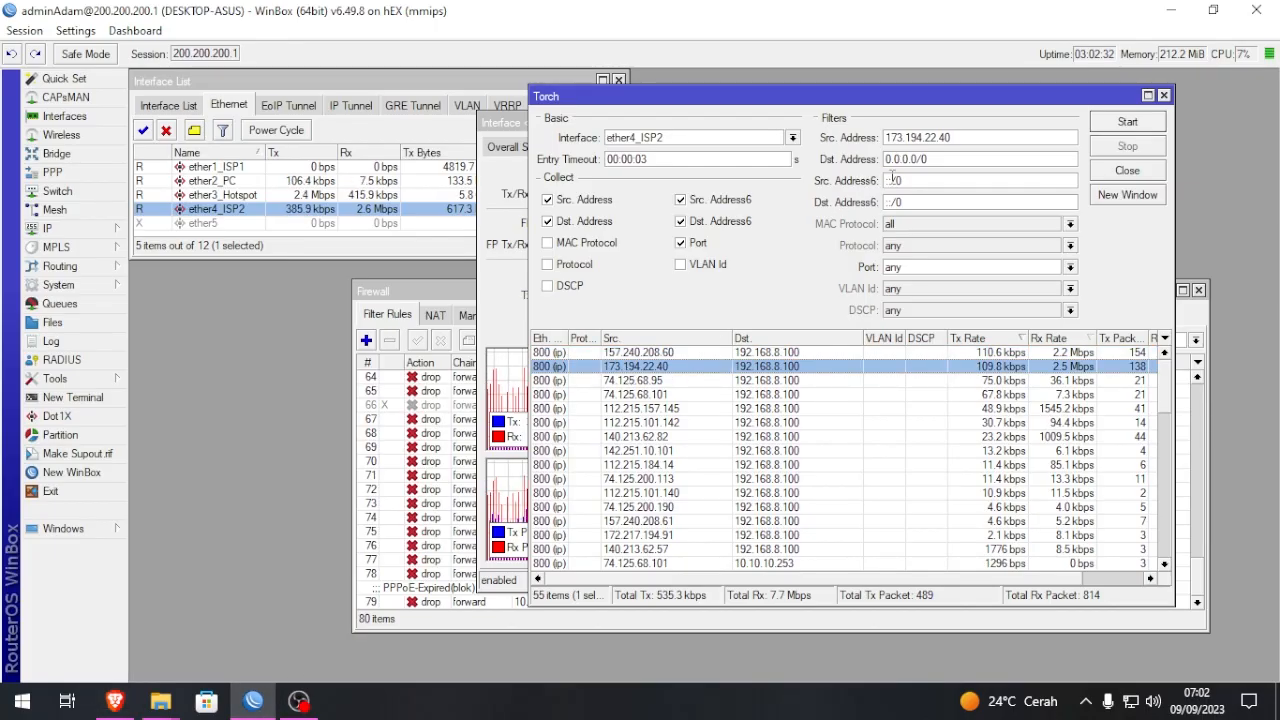
left_click_drag(974, 138, 890, 138)
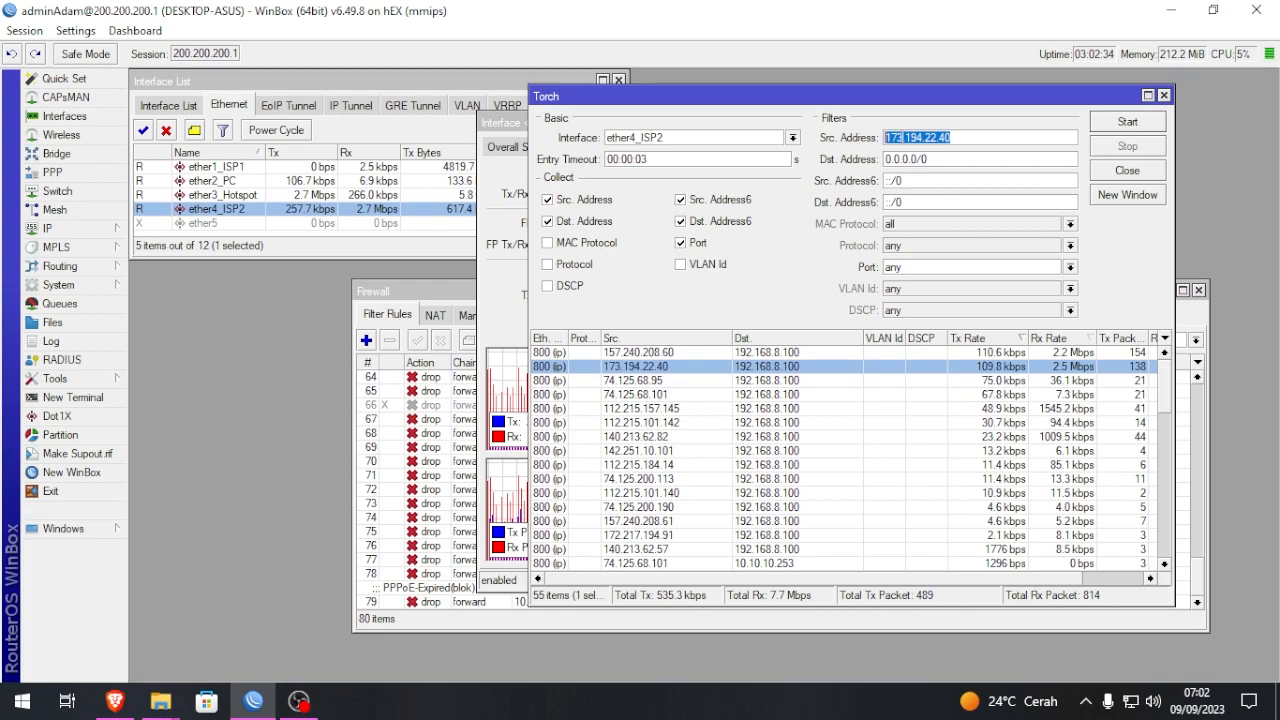
right_click(902, 138)
left_click(935, 170)
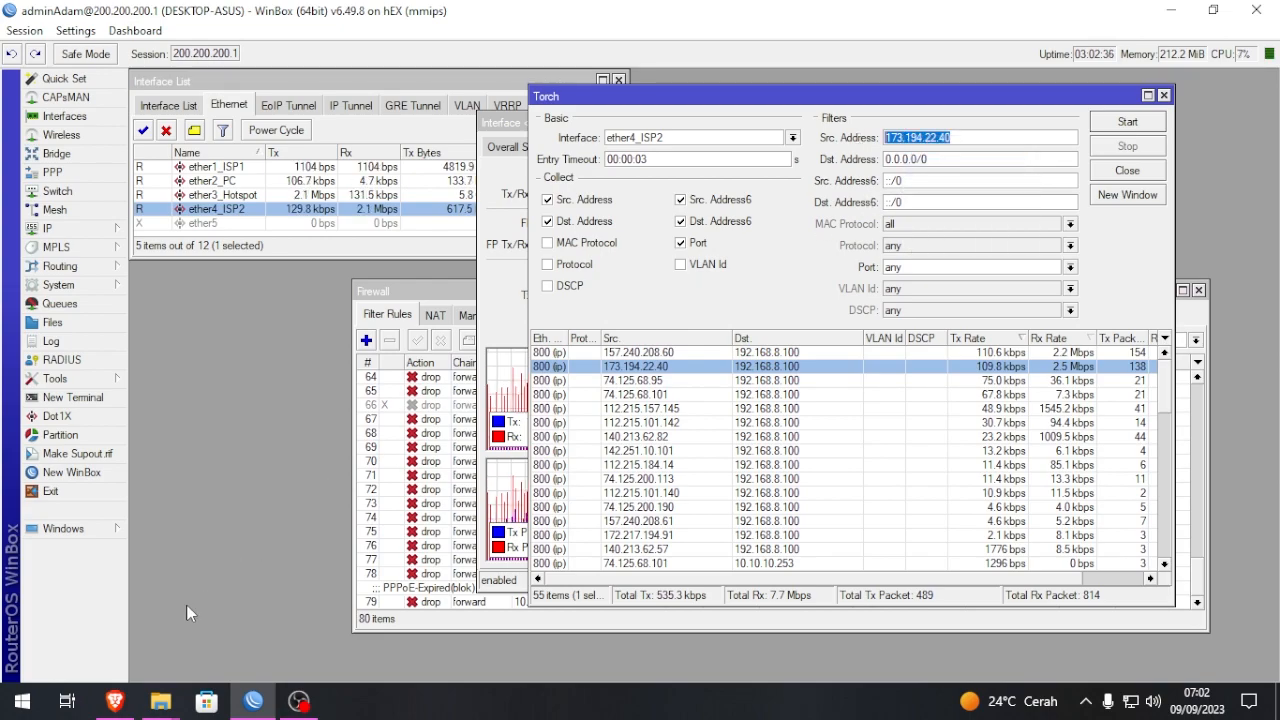
- Switch to the browser and look up 173.194.22.40 on urlscan.io in place of the previous IP address
left_click(115, 701)
left_click(305, 50)
left_click(326, 45)
left_click_drag(312, 45, 396, 46)
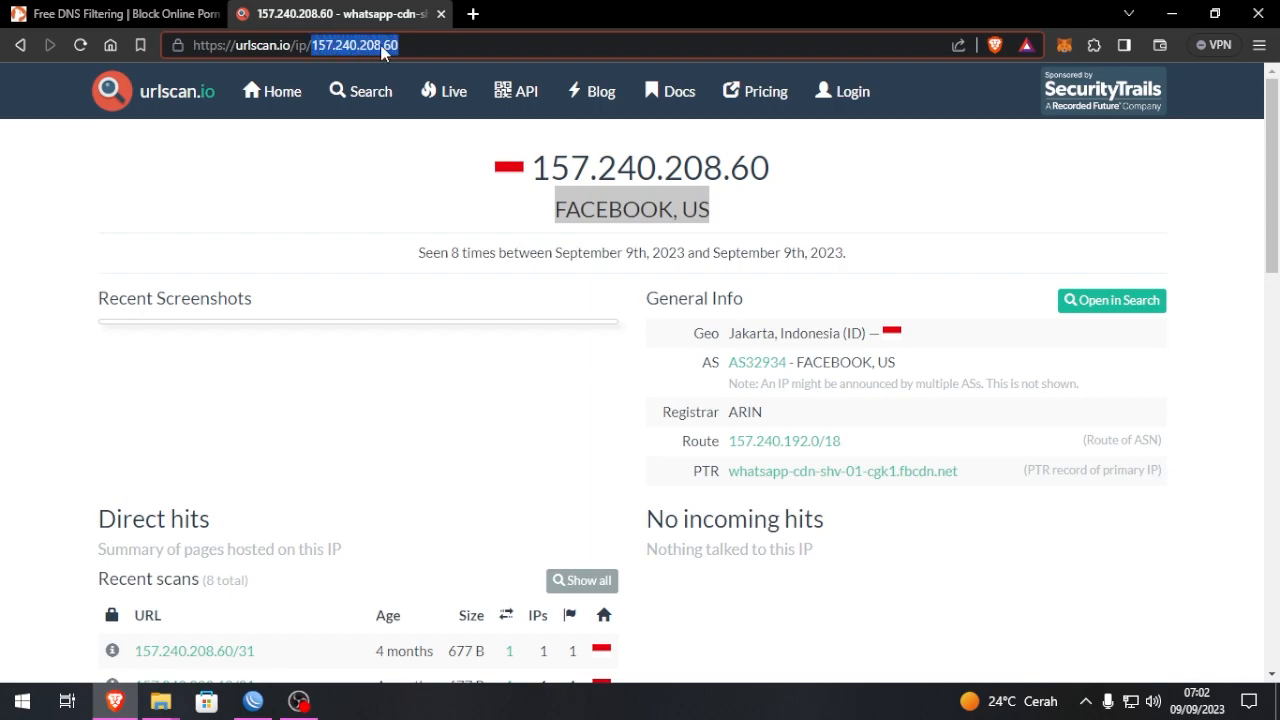
right_click(381, 46)
left_click(424, 200)
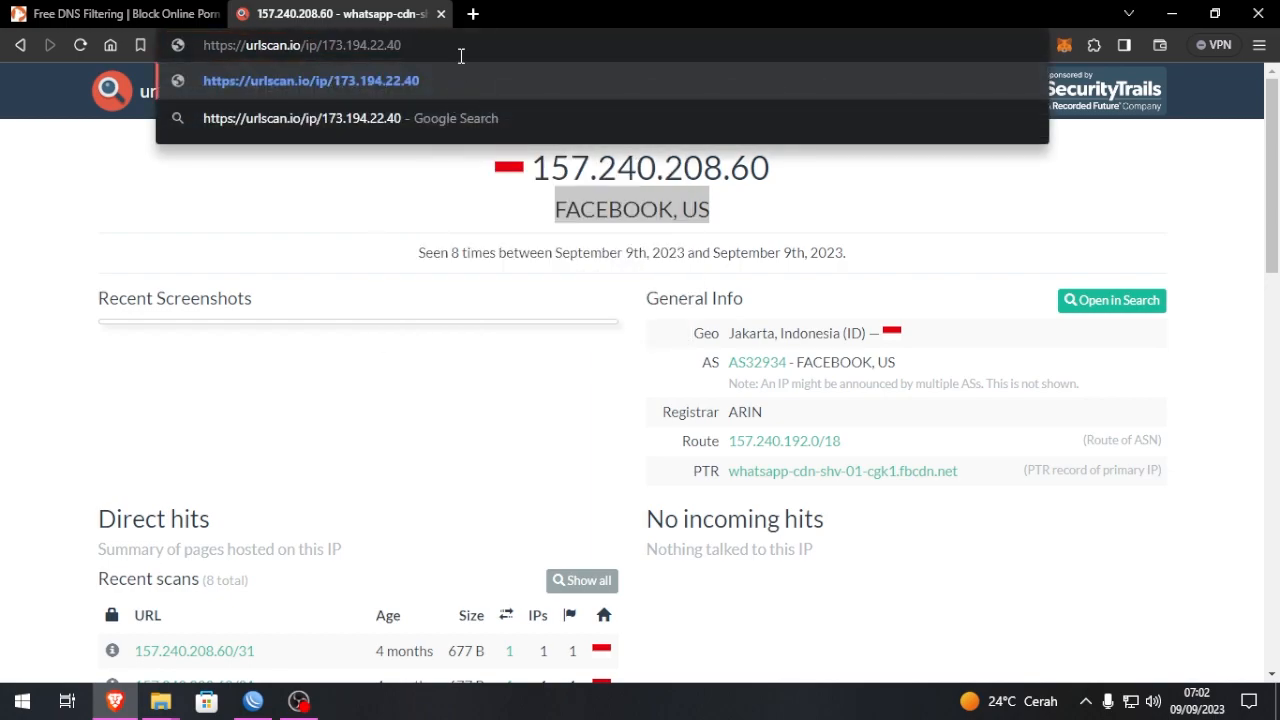
key("Return")
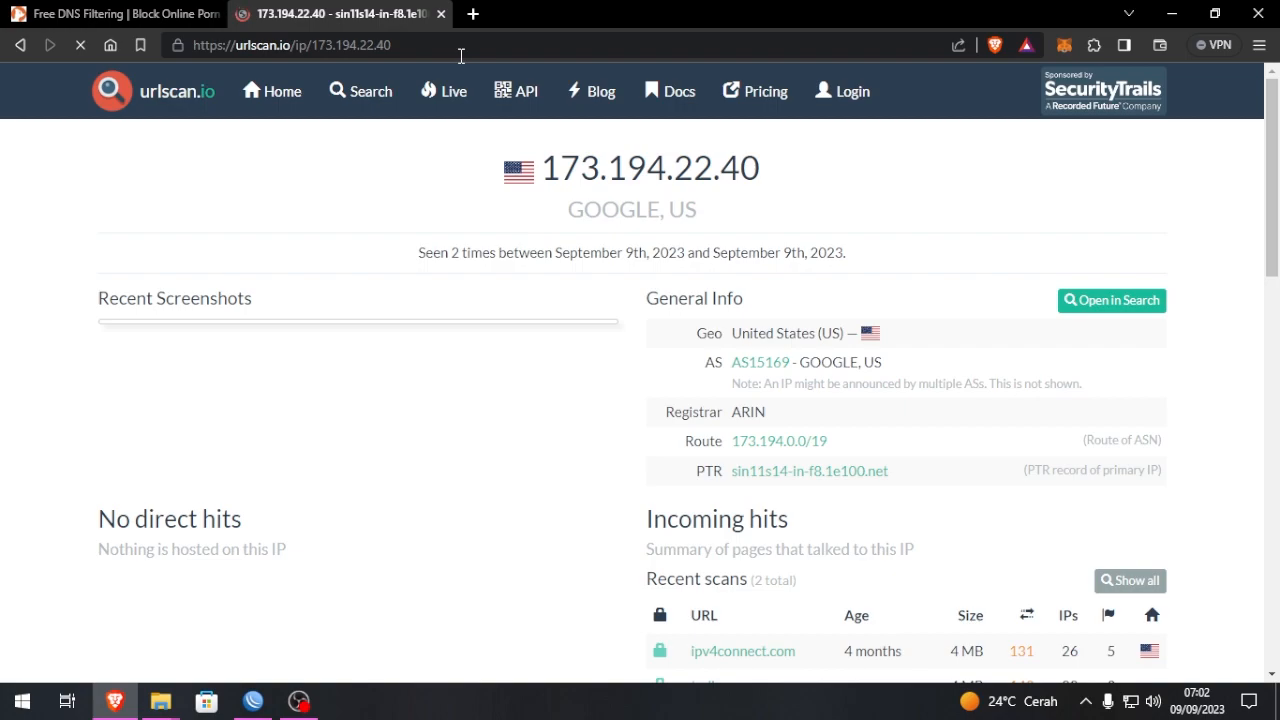
- Highlight the IP address heading on the results page, and copy 173.194.22.40 from the urlscan.io page address
left_click_drag(544, 172, 770, 181)
left_click(786, 182)
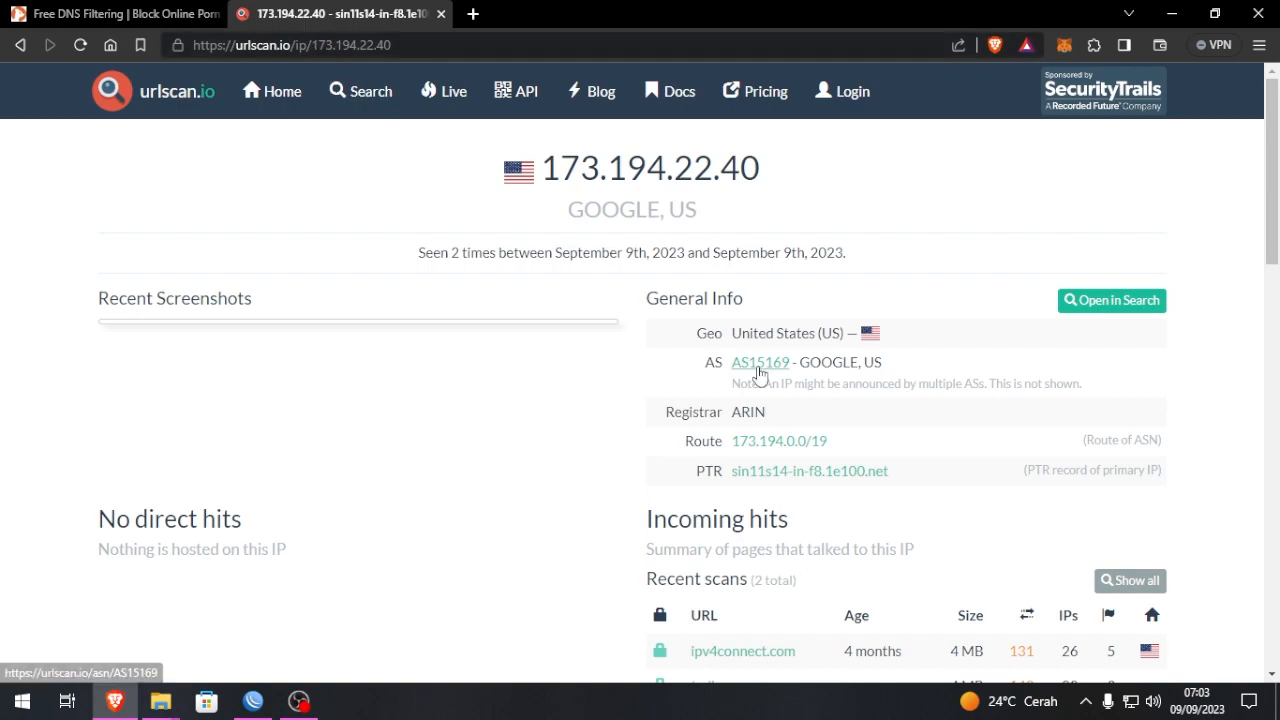
left_click_drag(311, 46, 392, 50)
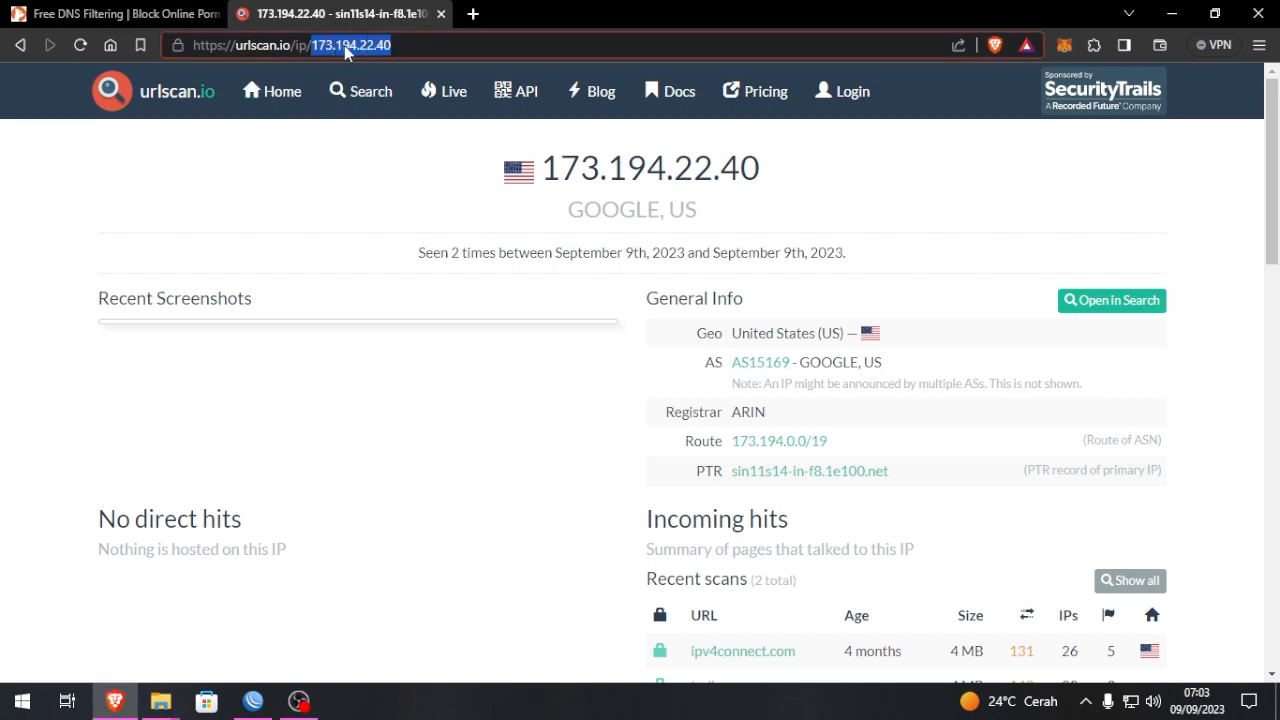
right_click(341, 51)
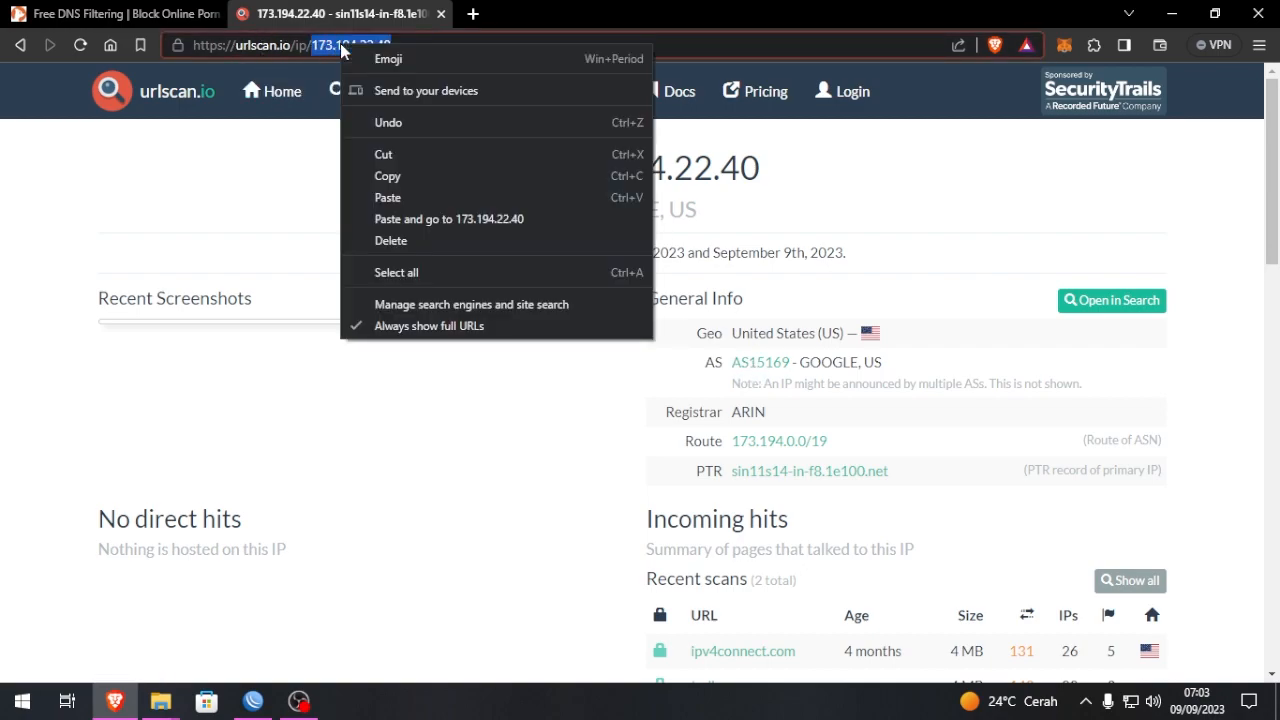
left_click(398, 177)
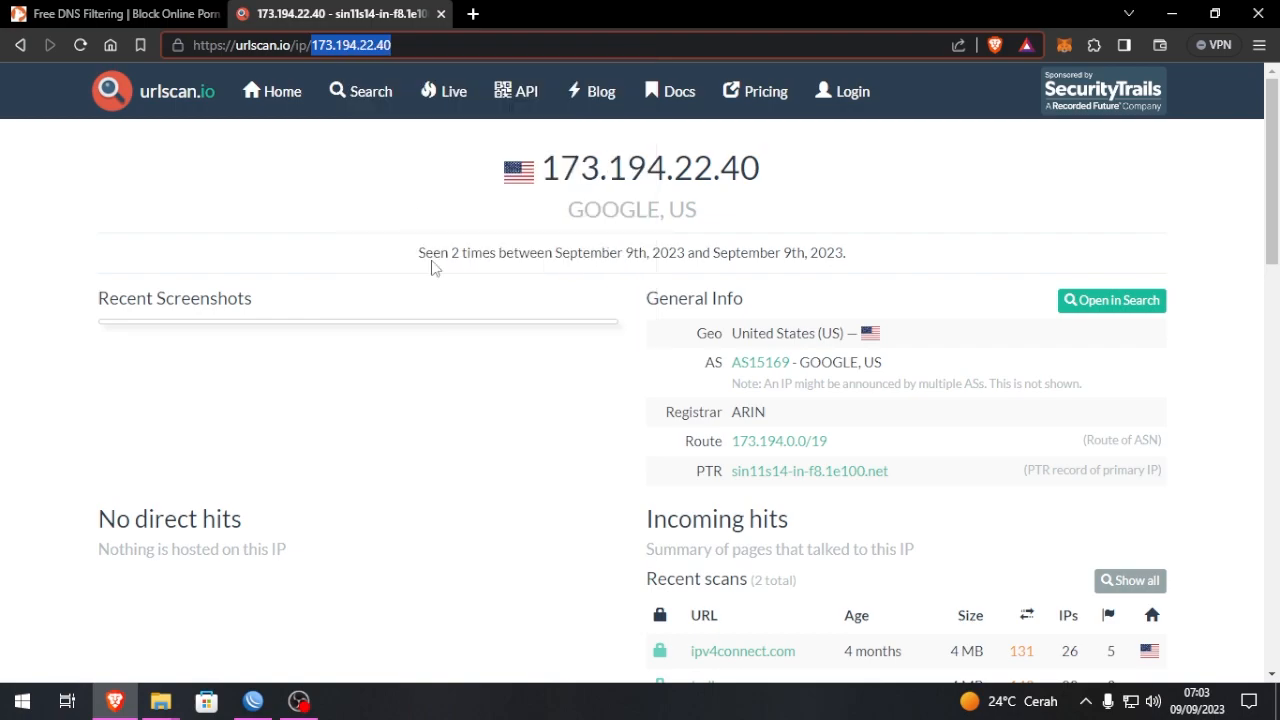
- Switch to WinBox and start a new firewall filter rule on the forward chain with source address 173.194.22.40
left_click(262, 704)
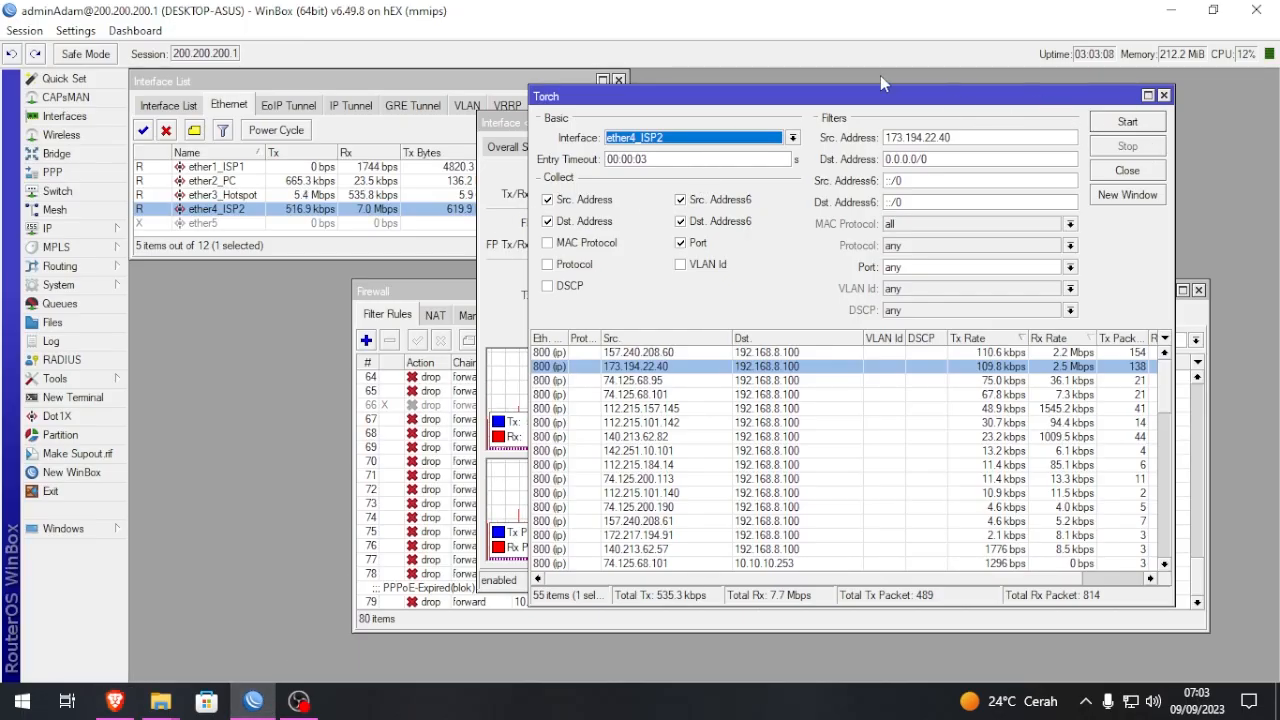
left_click(395, 287)
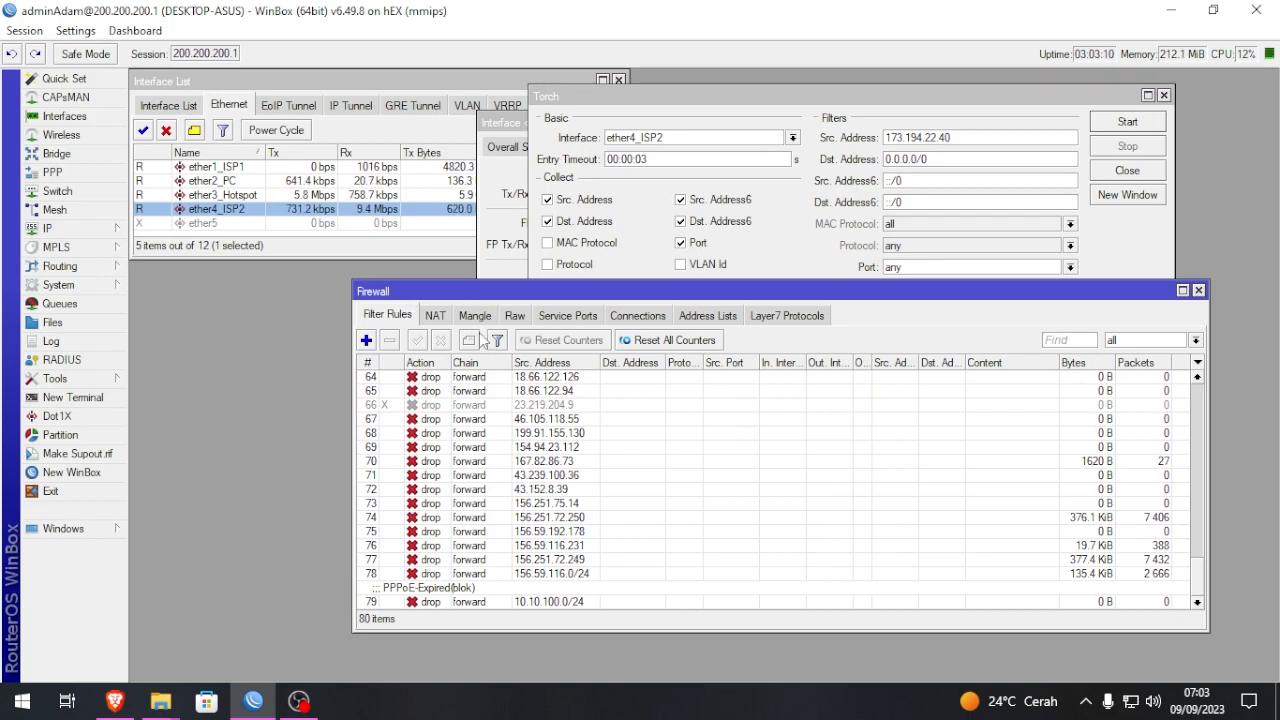
left_click(366, 340)
left_click(555, 163)
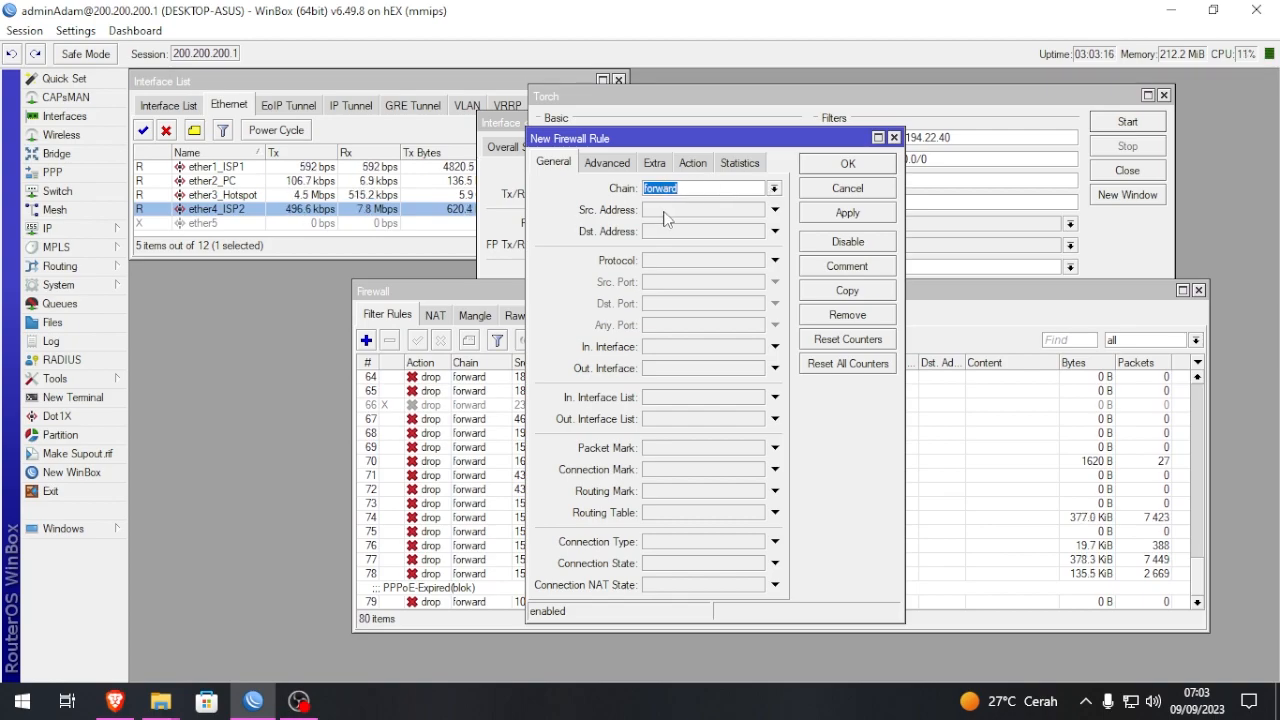
left_click(721, 211)
right_click(721, 211)
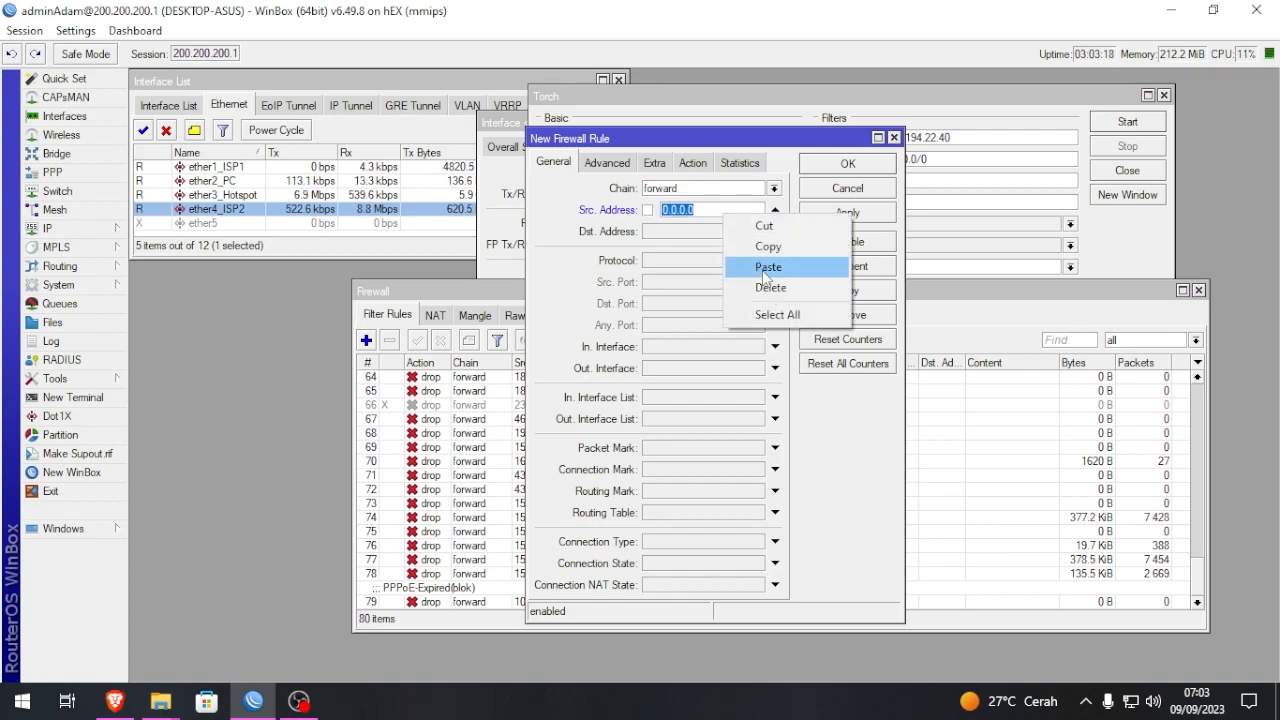
left_click(770, 265)
- Set the new rule's action to drop, review its chain and source address, and cancel the rule without saving
left_click(692, 163)
left_click(690, 188)
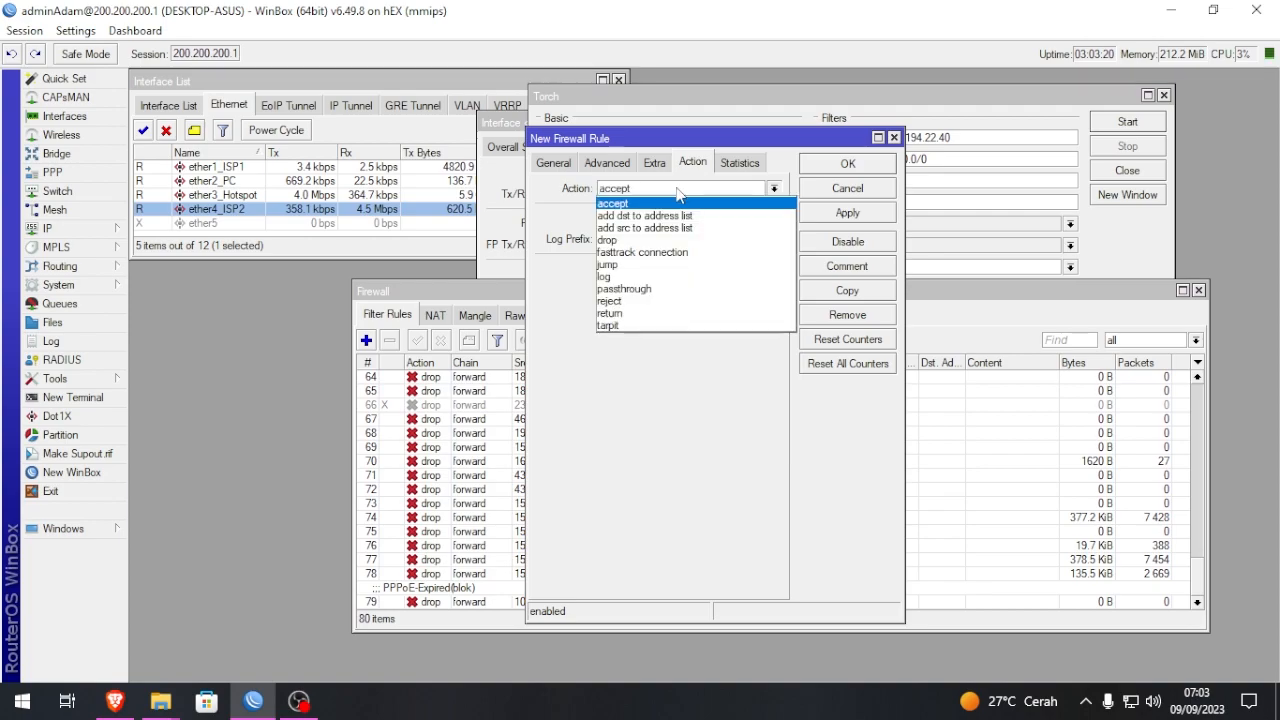
left_click(614, 245)
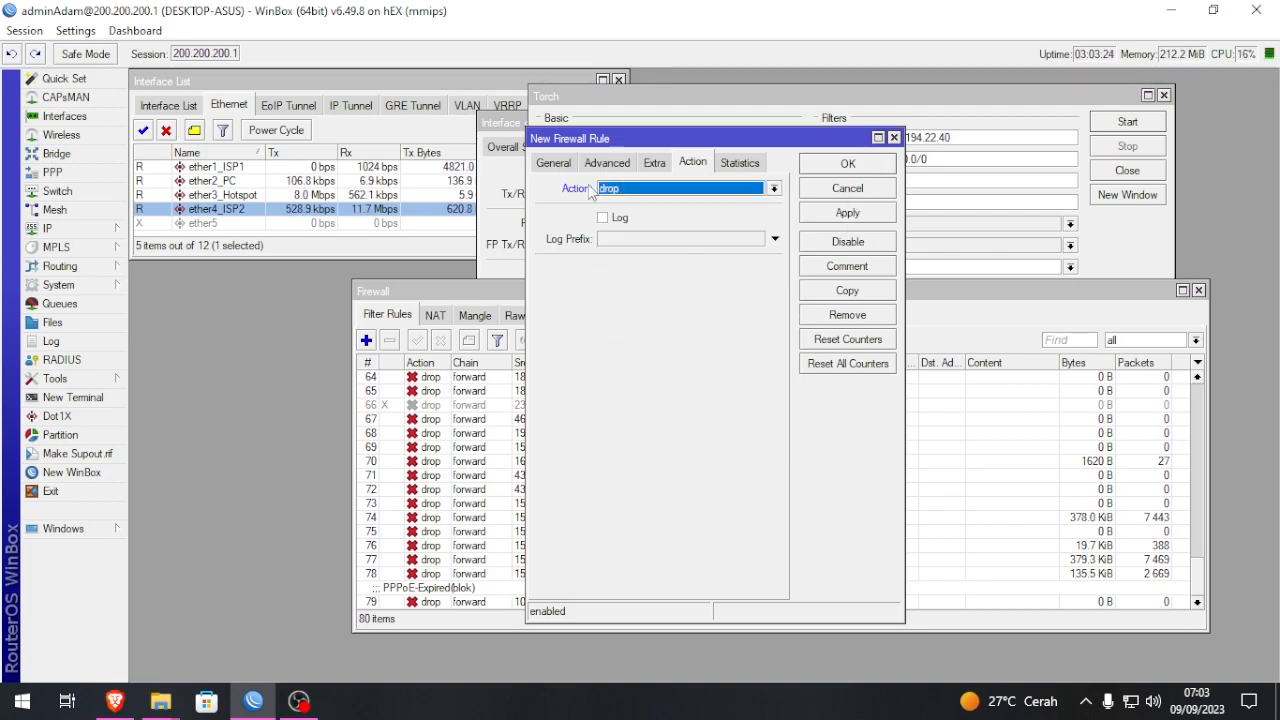
left_click(553, 162)
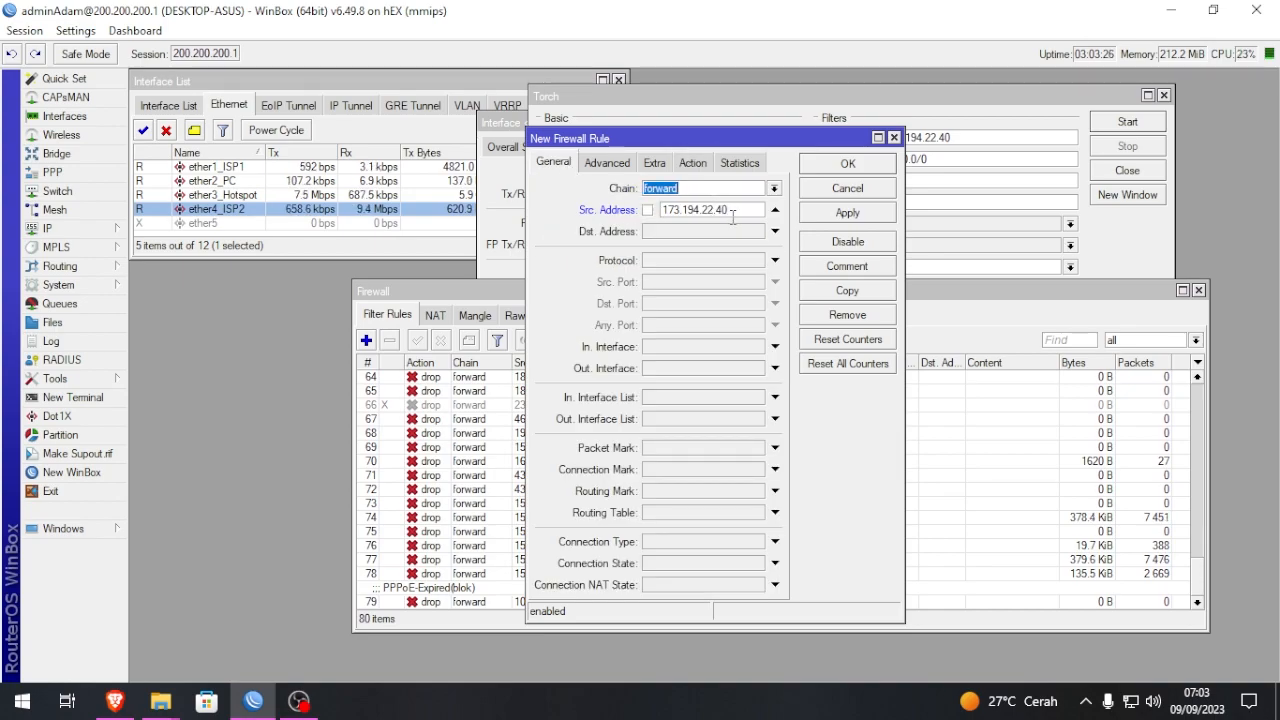
left_click(847, 188)
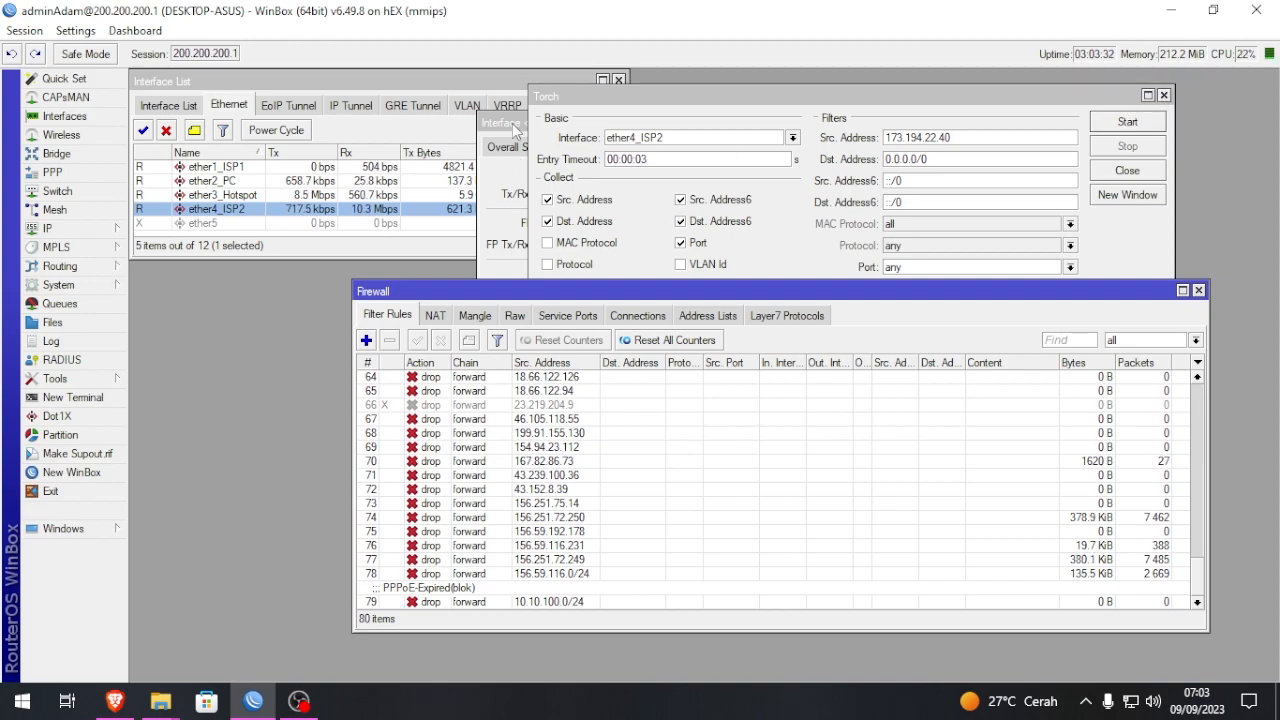
- Close the Torch and ether4_ISP2 interface windows, and shift the Firewall window slightly
left_click(1164, 95)
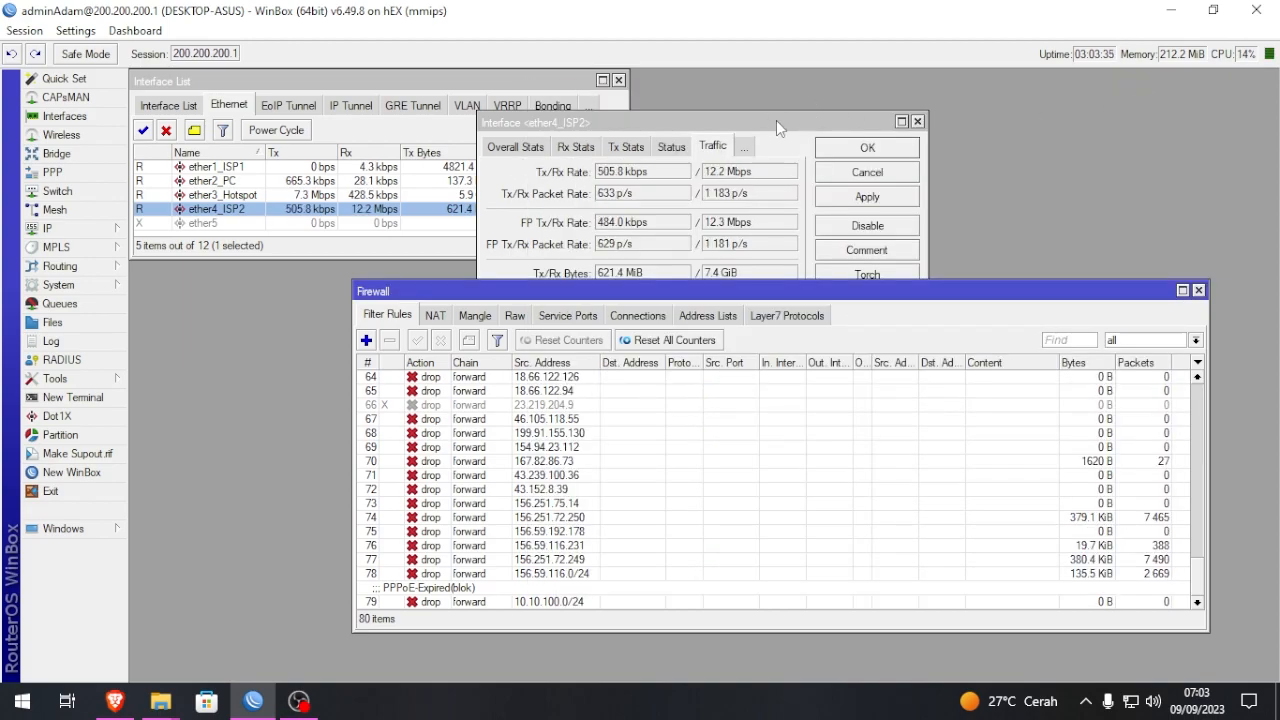
left_click(776, 120)
left_click(918, 121)
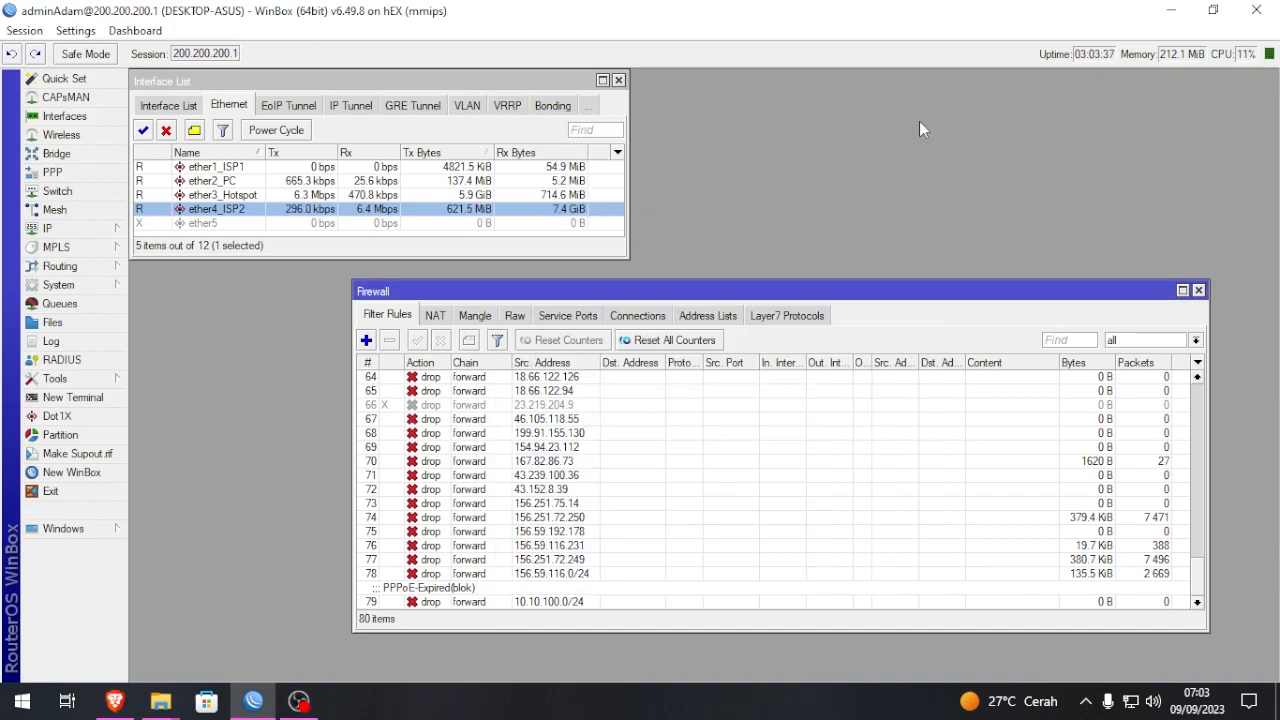
left_click_drag(685, 293, 662, 302)
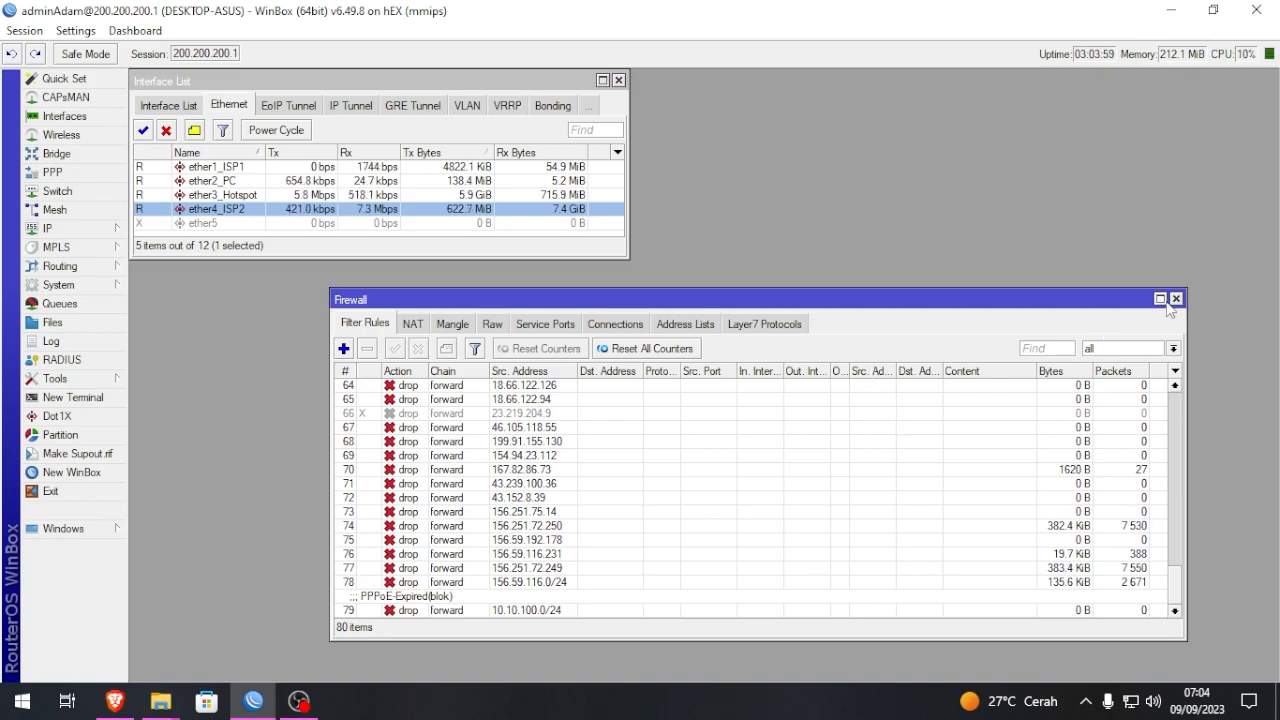
- Switch to the browser and review the Family Filter section on the CleanBrowsing filters page
left_click(115, 701)
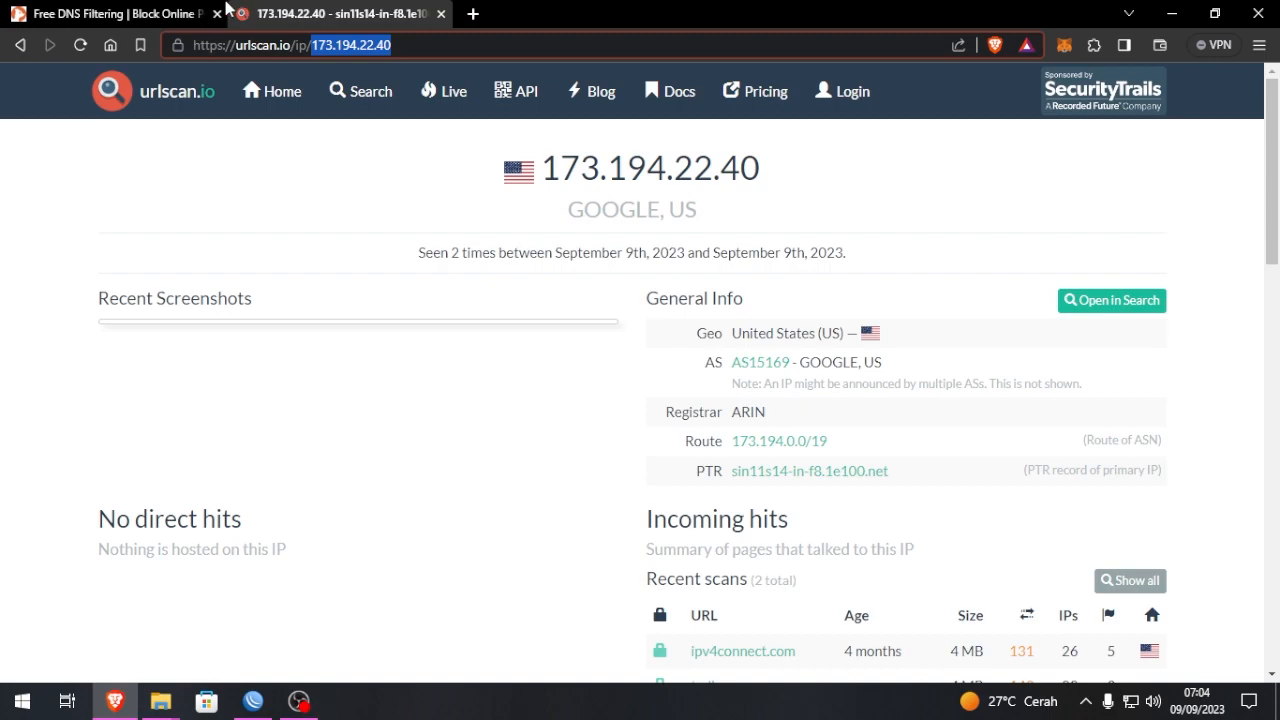
left_click(224, 12)
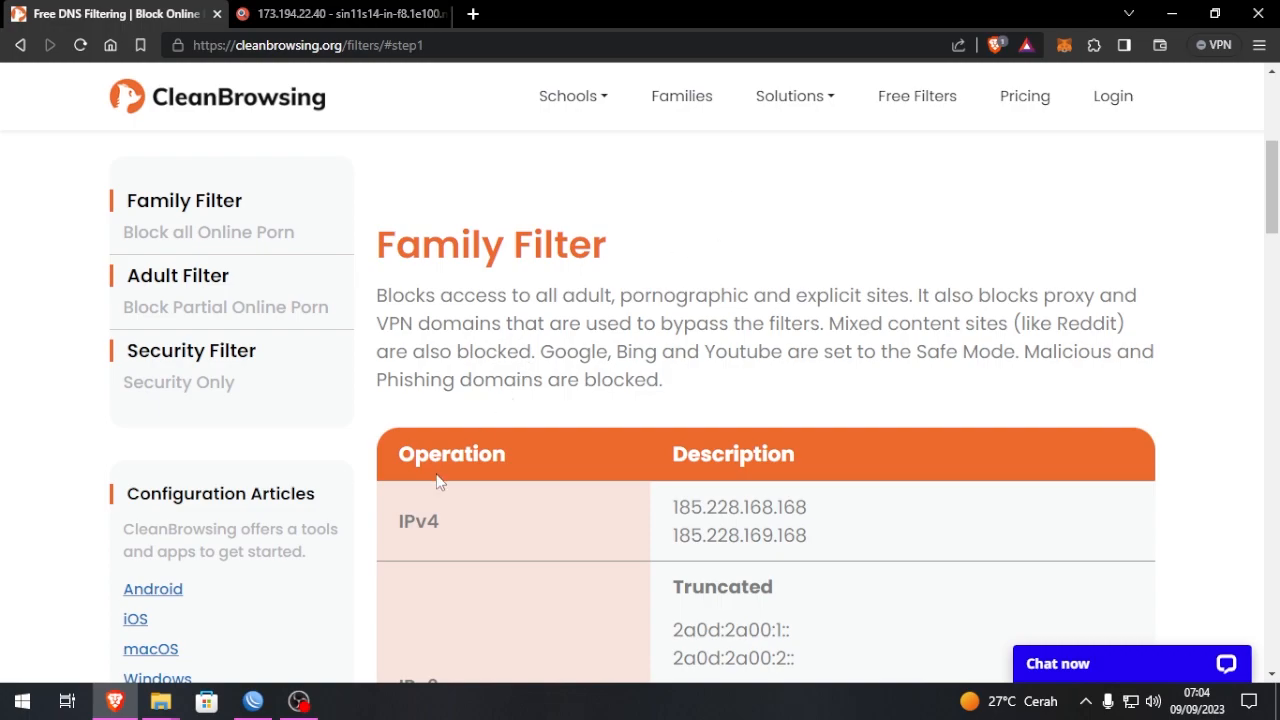
mouse_move(311, 706)
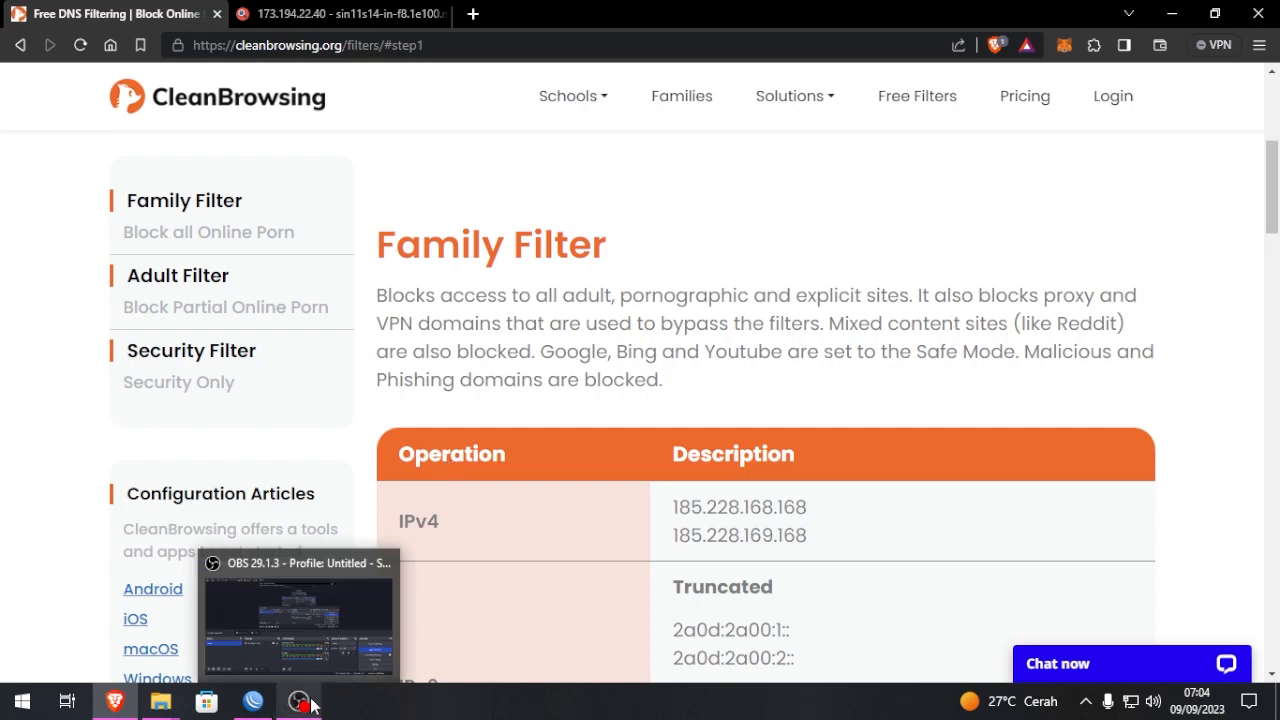